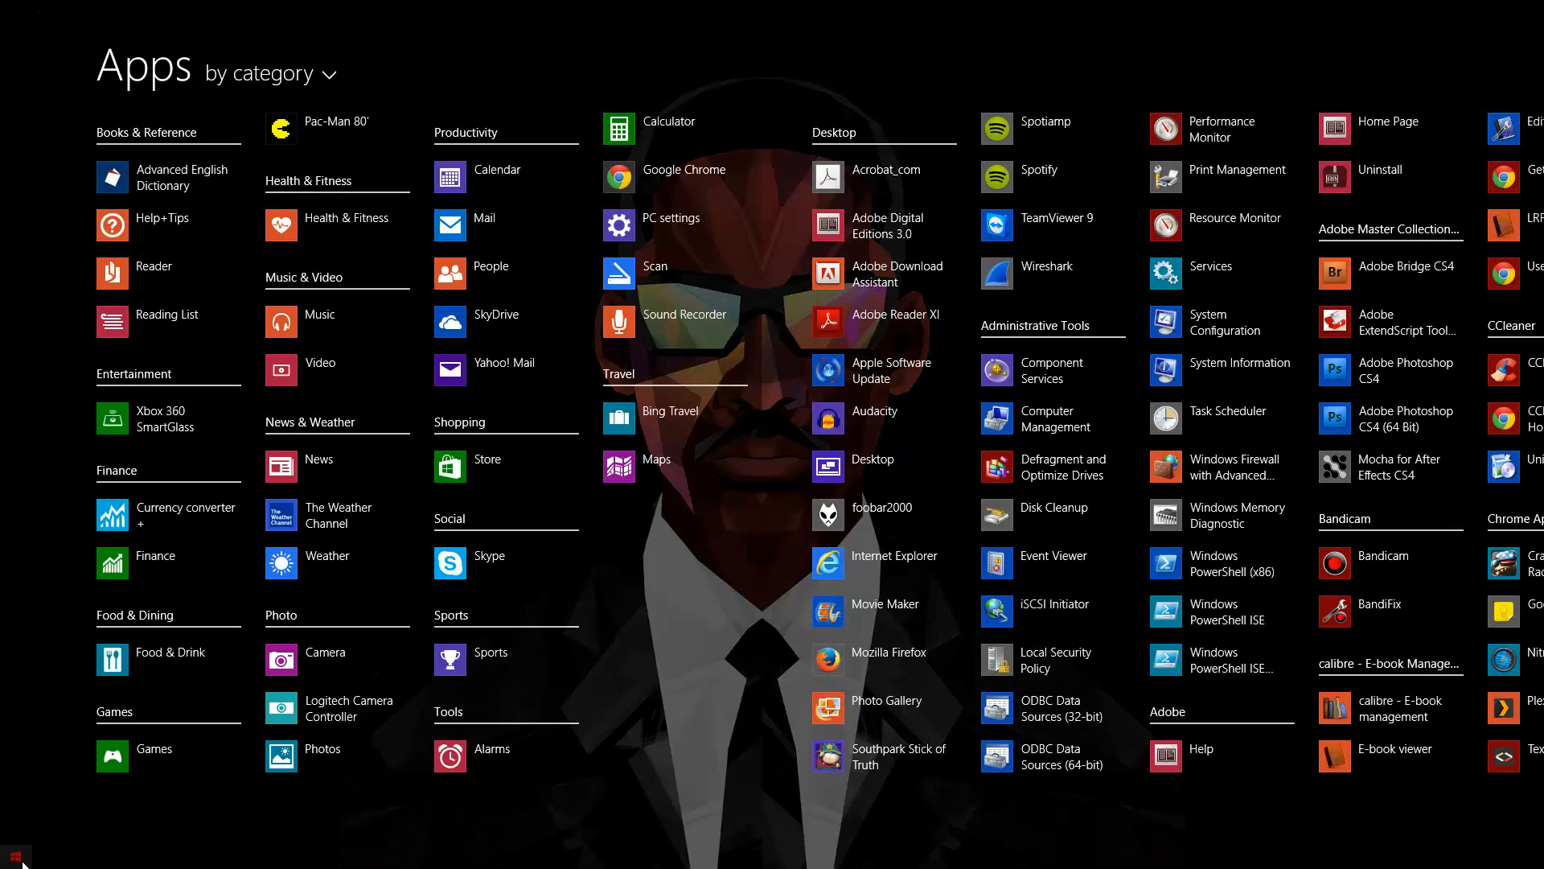
- Launch mmc to open an empty management console and reposition its window on the desktop
{"action": "type", "text": "mmc"}
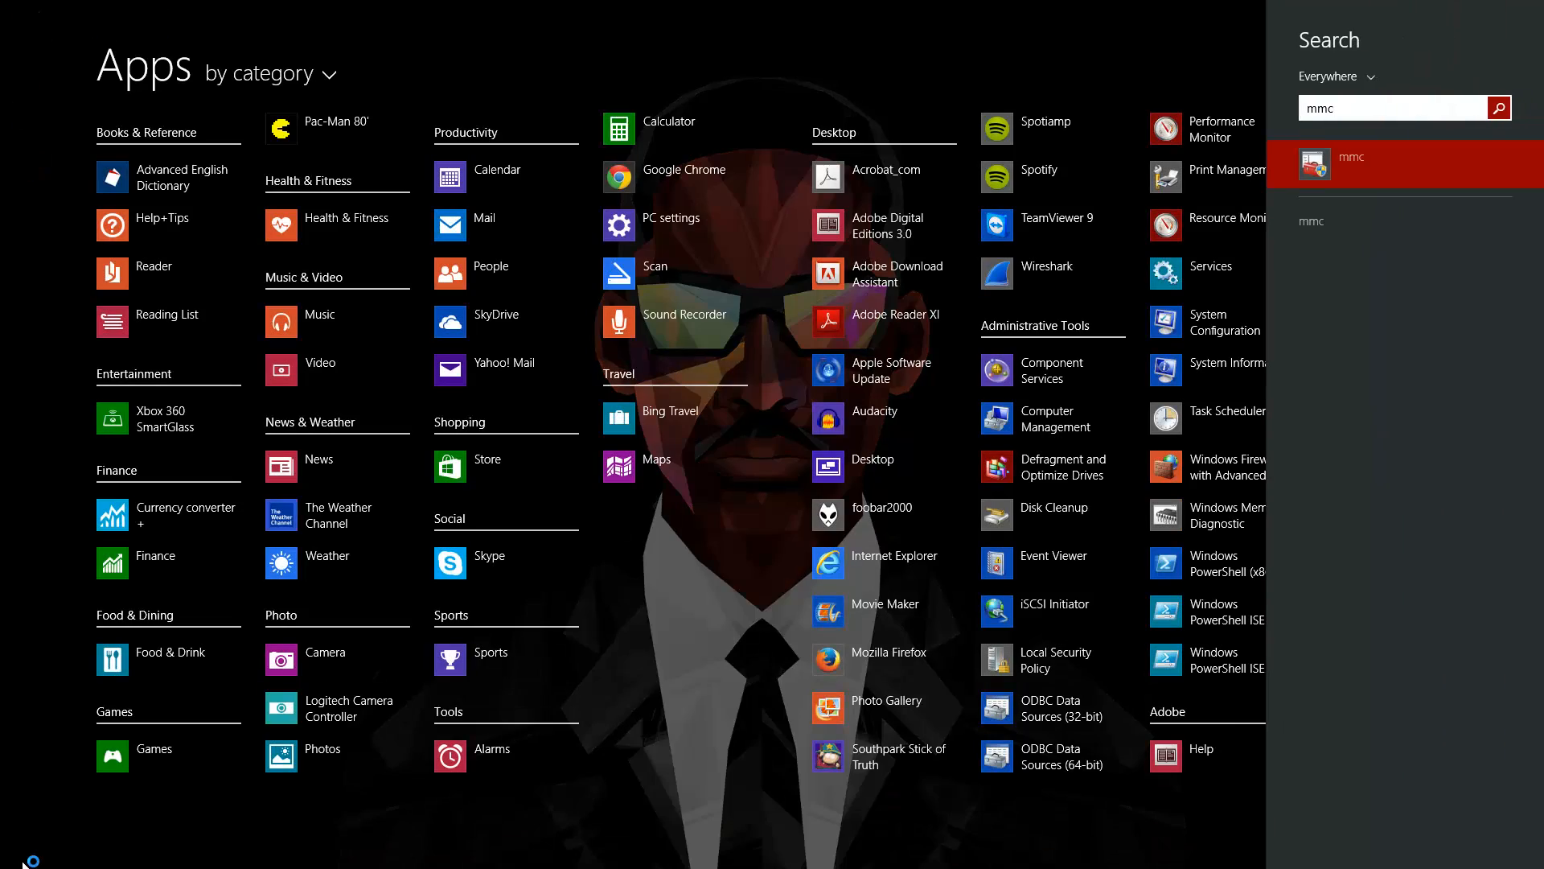
{"action": "key", "text": "Return"}
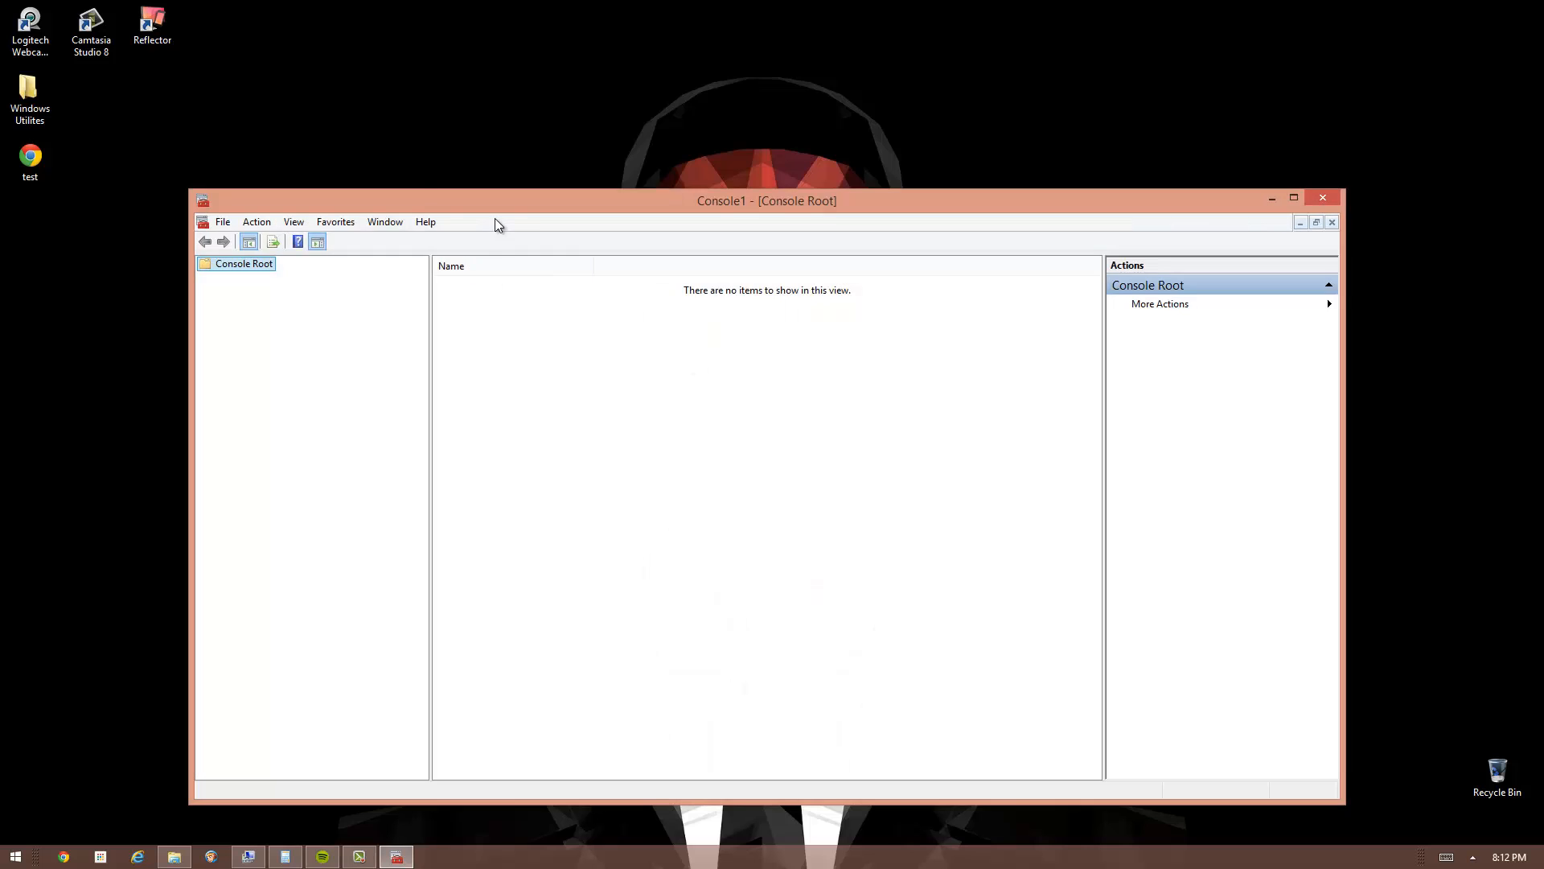
{"action": "left_click_drag", "start_coordinate": [494, 210], "coordinate": [504, 115]}
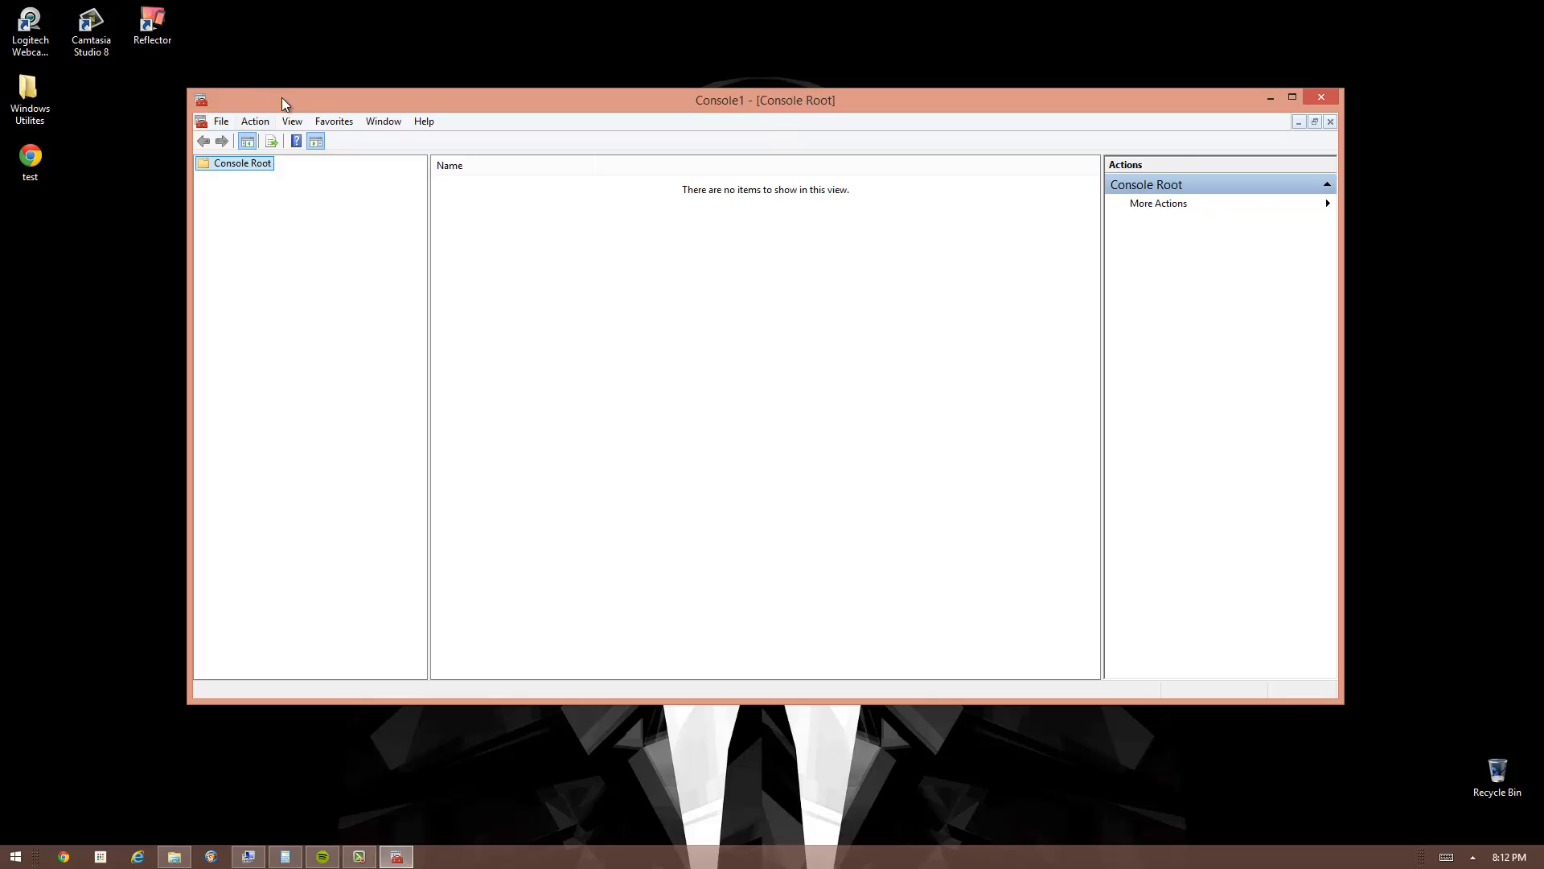
{"action": "left_click_drag", "start_coordinate": [281, 98], "coordinate": [228, 125]}
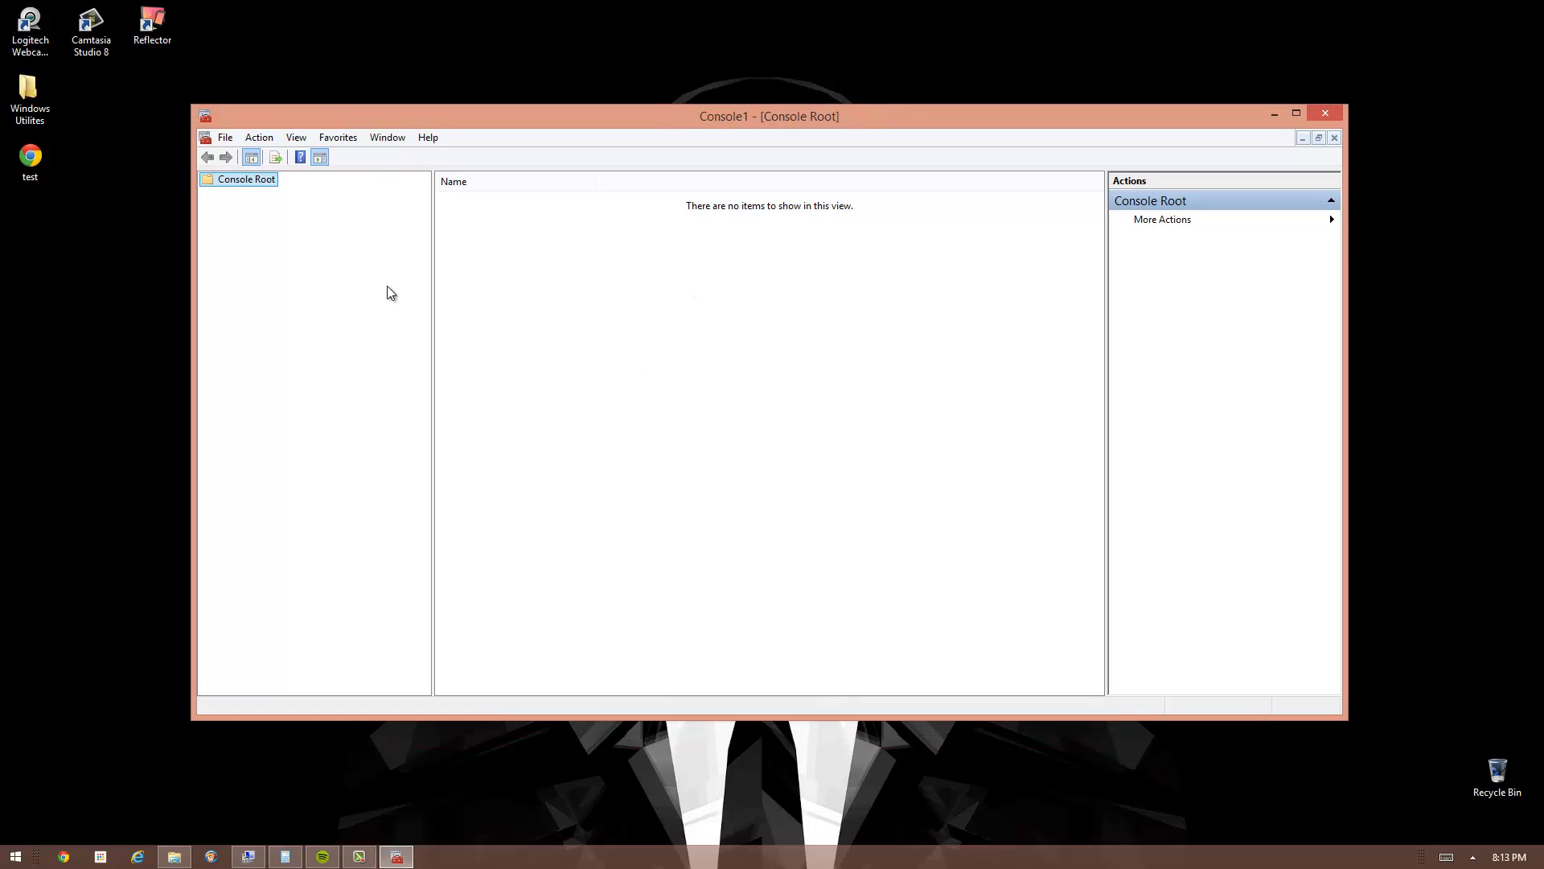
- Open the Add or Remove Snap-ins dialog and browse the available snap-ins
{"action": "left_click", "coordinate": [228, 138]}
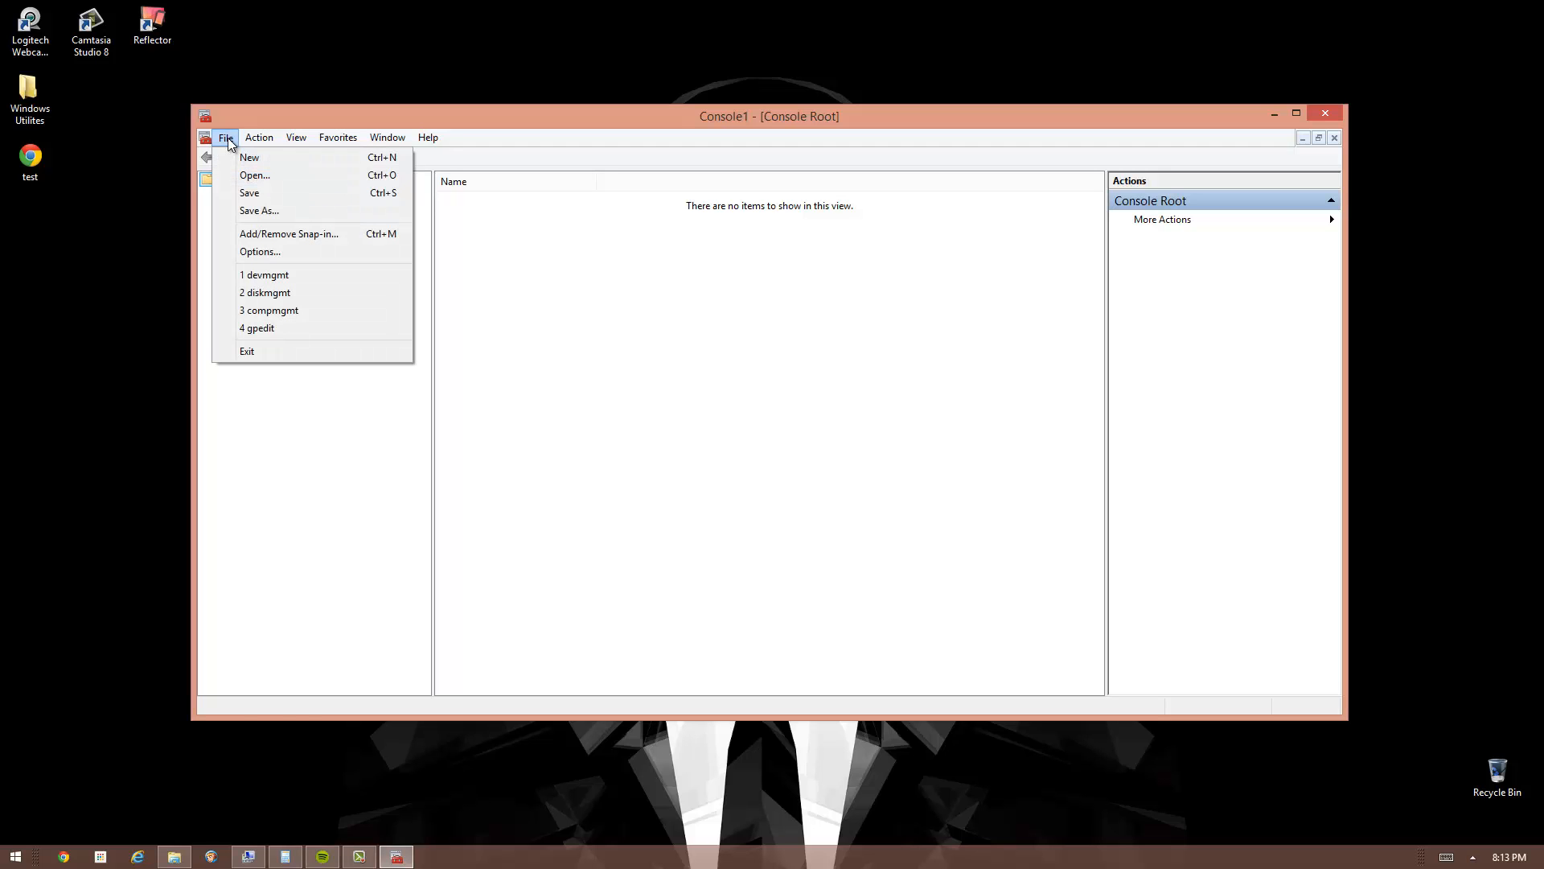
{"action": "left_click", "coordinate": [277, 234]}
{"action": "left_click", "coordinate": [584, 378]}
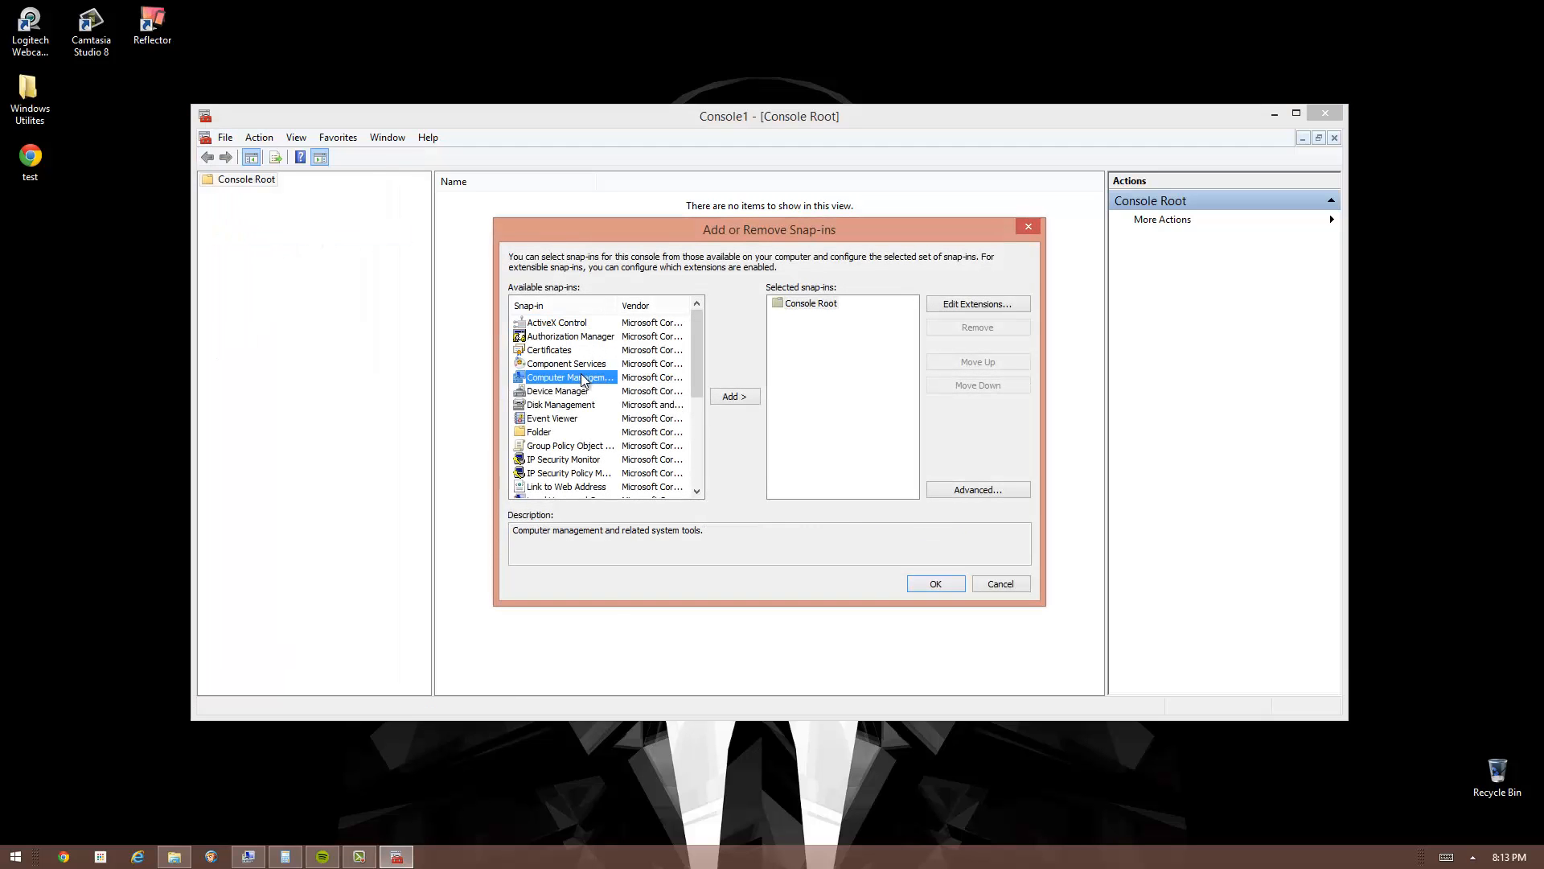
{"action": "left_click_drag", "start_coordinate": [705, 353], "coordinate": [699, 454]}
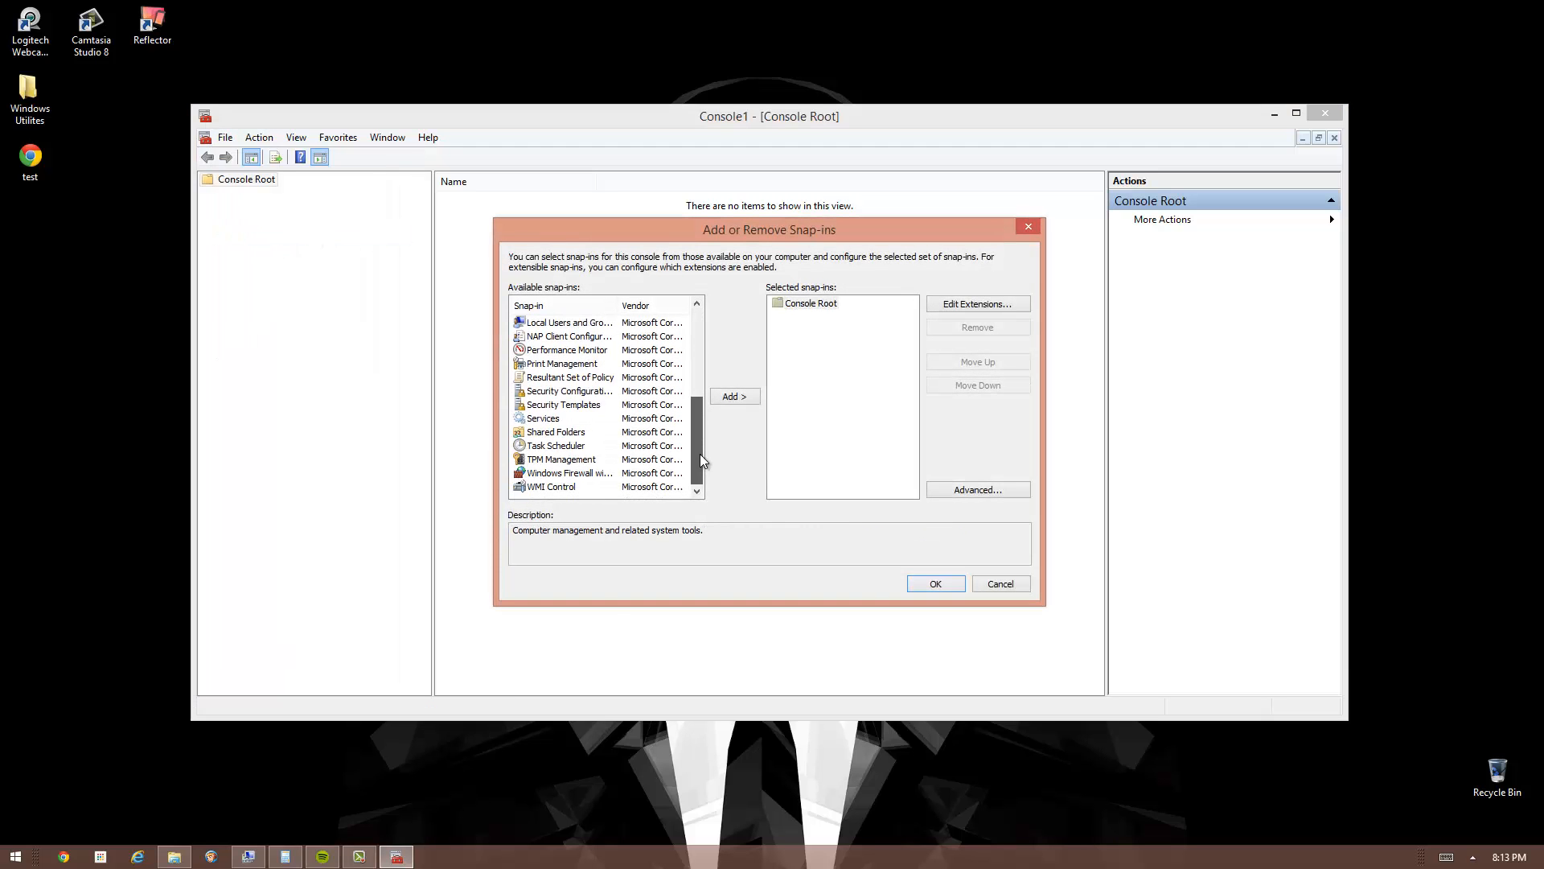
- Add the Windows Firewall with Advanced Security snap-in to the console, set to manage the local computer
{"action": "left_click", "coordinate": [568, 474]}
{"action": "left_click", "coordinate": [562, 487]}
{"action": "left_click", "coordinate": [576, 476]}
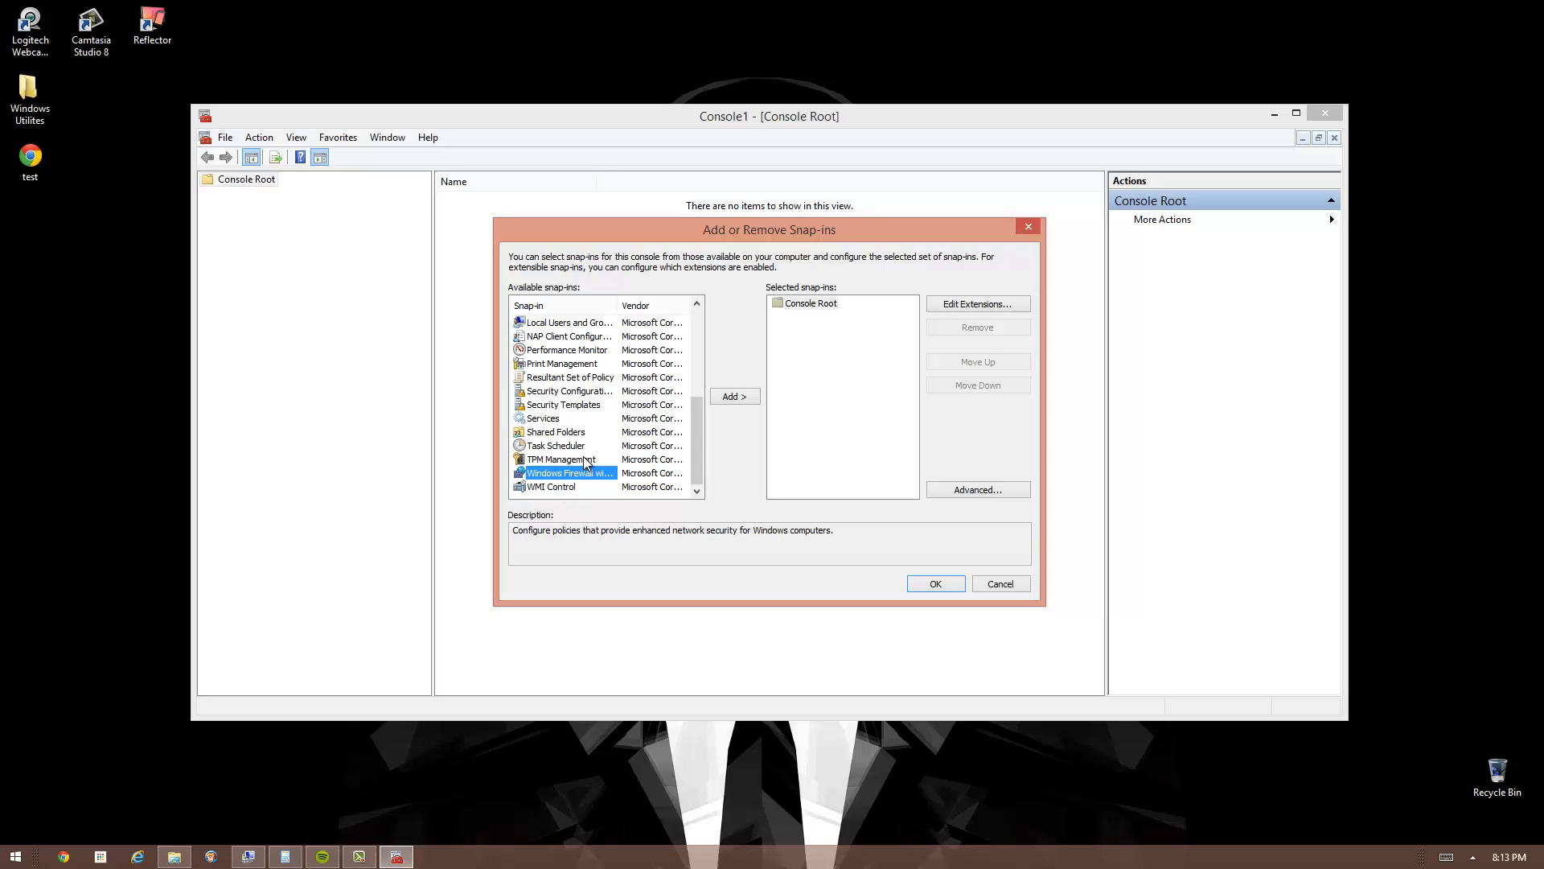
{"action": "left_click", "coordinate": [585, 461]}
{"action": "left_click", "coordinate": [580, 473]}
{"action": "left_click", "coordinate": [734, 396]}
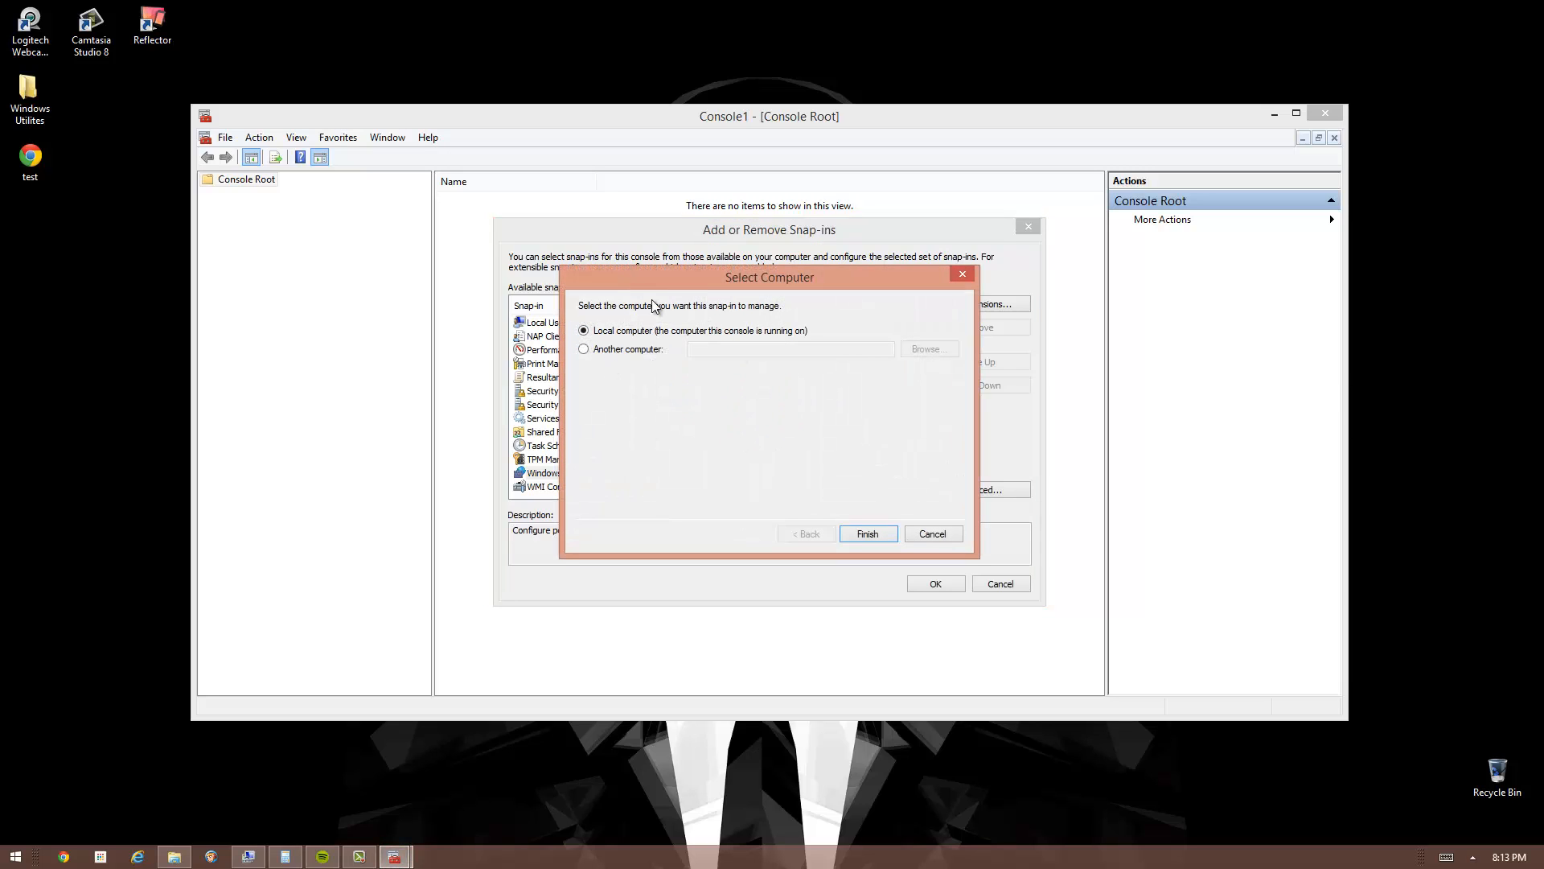
{"action": "left_click", "coordinate": [616, 351]}
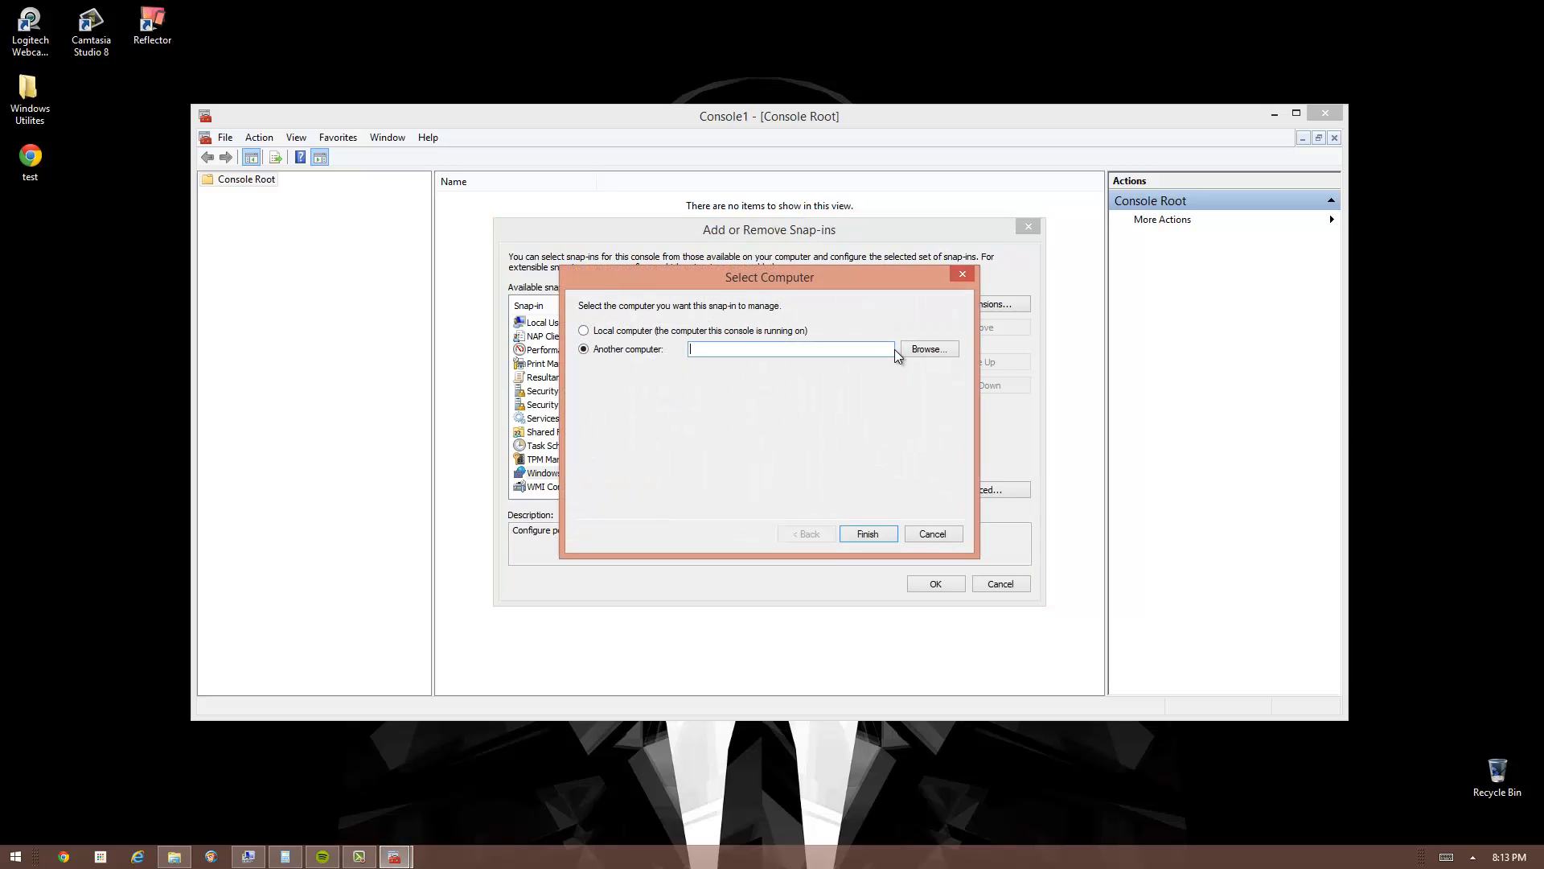
{"action": "left_click", "coordinate": [909, 349]}
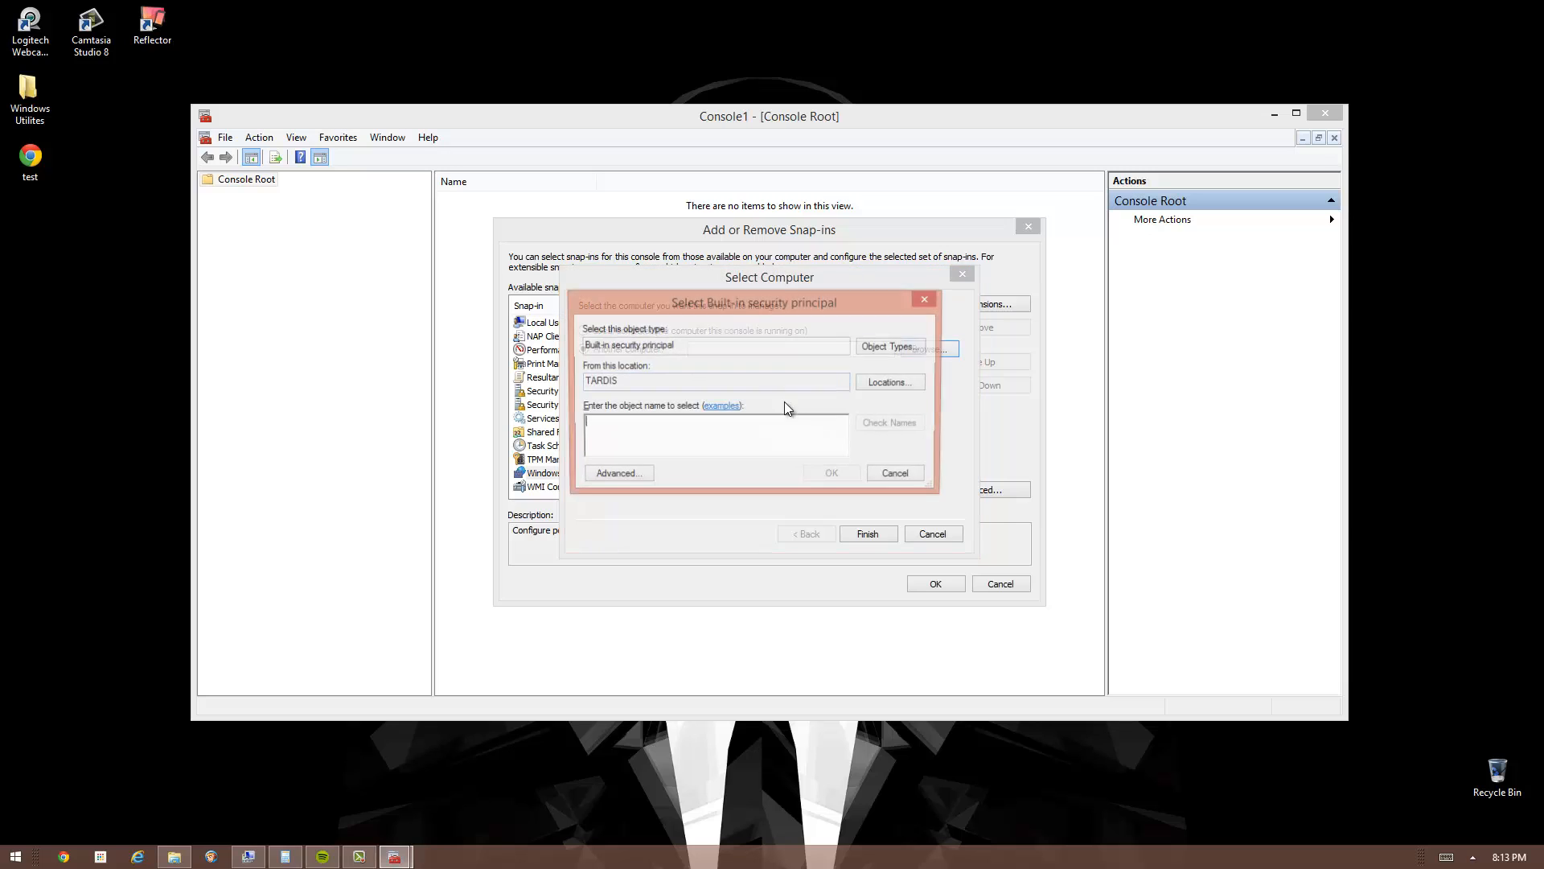
{"action": "left_click", "coordinate": [898, 474]}
{"action": "left_click", "coordinate": [676, 331]}
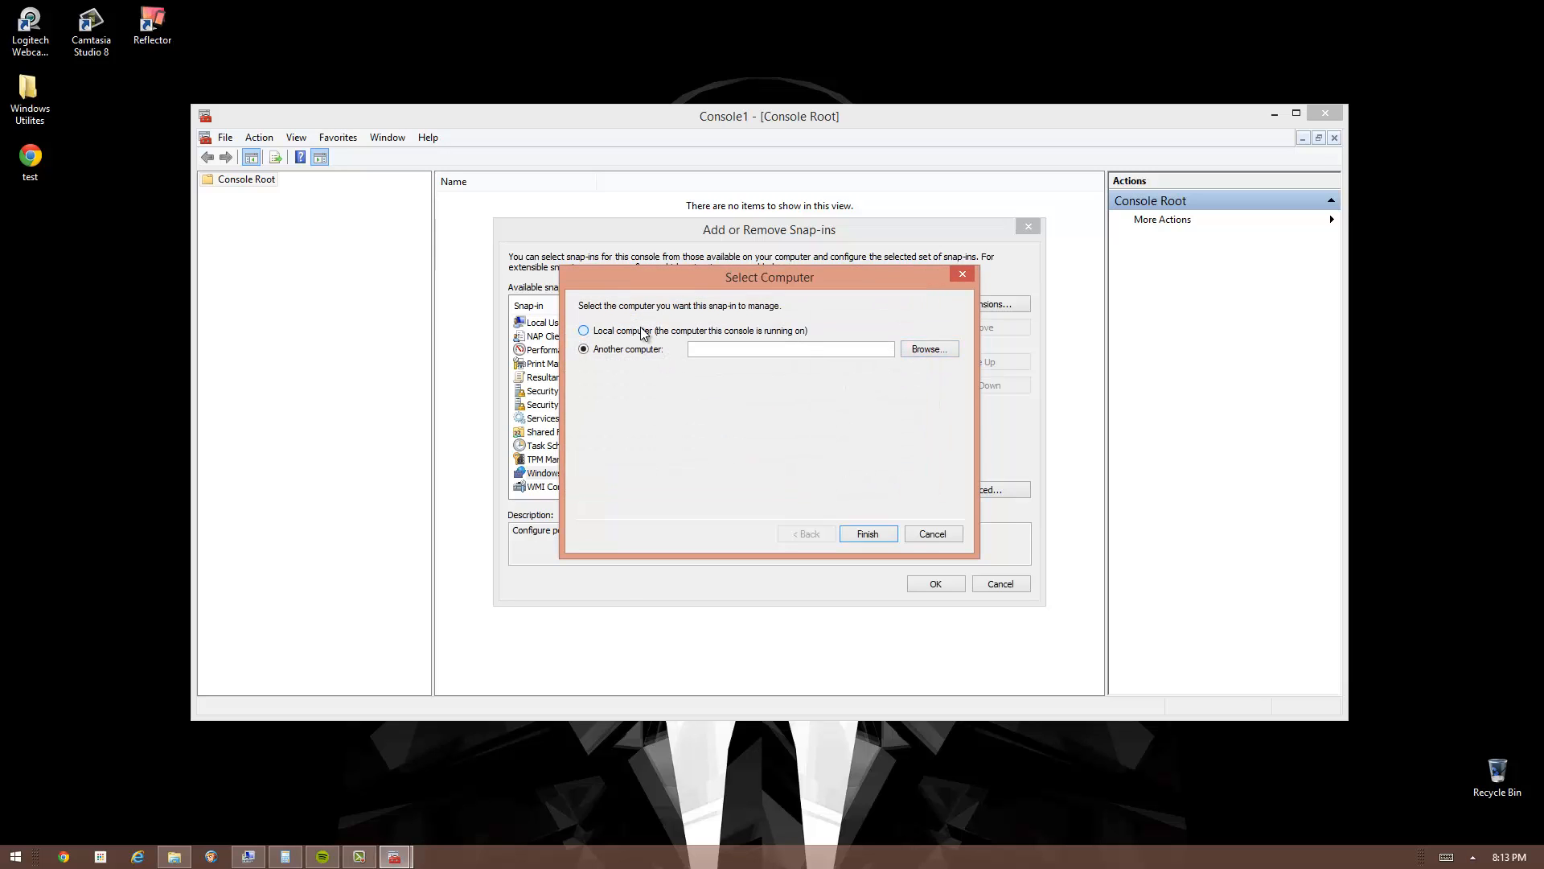
{"action": "left_click", "coordinate": [880, 533]}
- Add the Computer Management snap-in to the selected snap-ins, managing the local computer
{"action": "key", "text": "Up"}
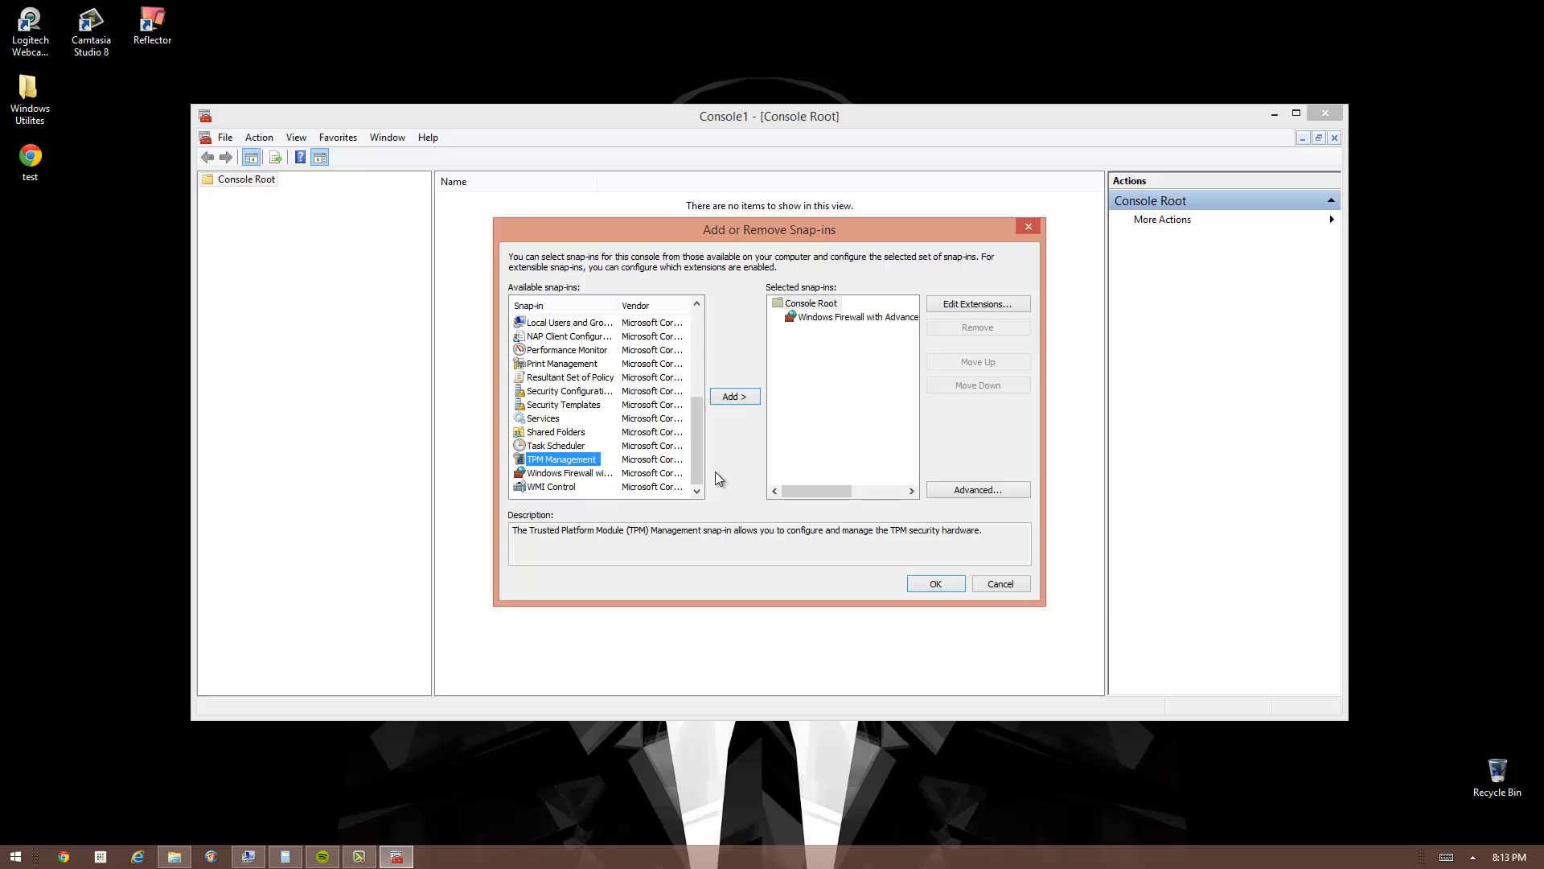
{"action": "left_click_drag", "start_coordinate": [698, 442], "coordinate": [679, 335]}
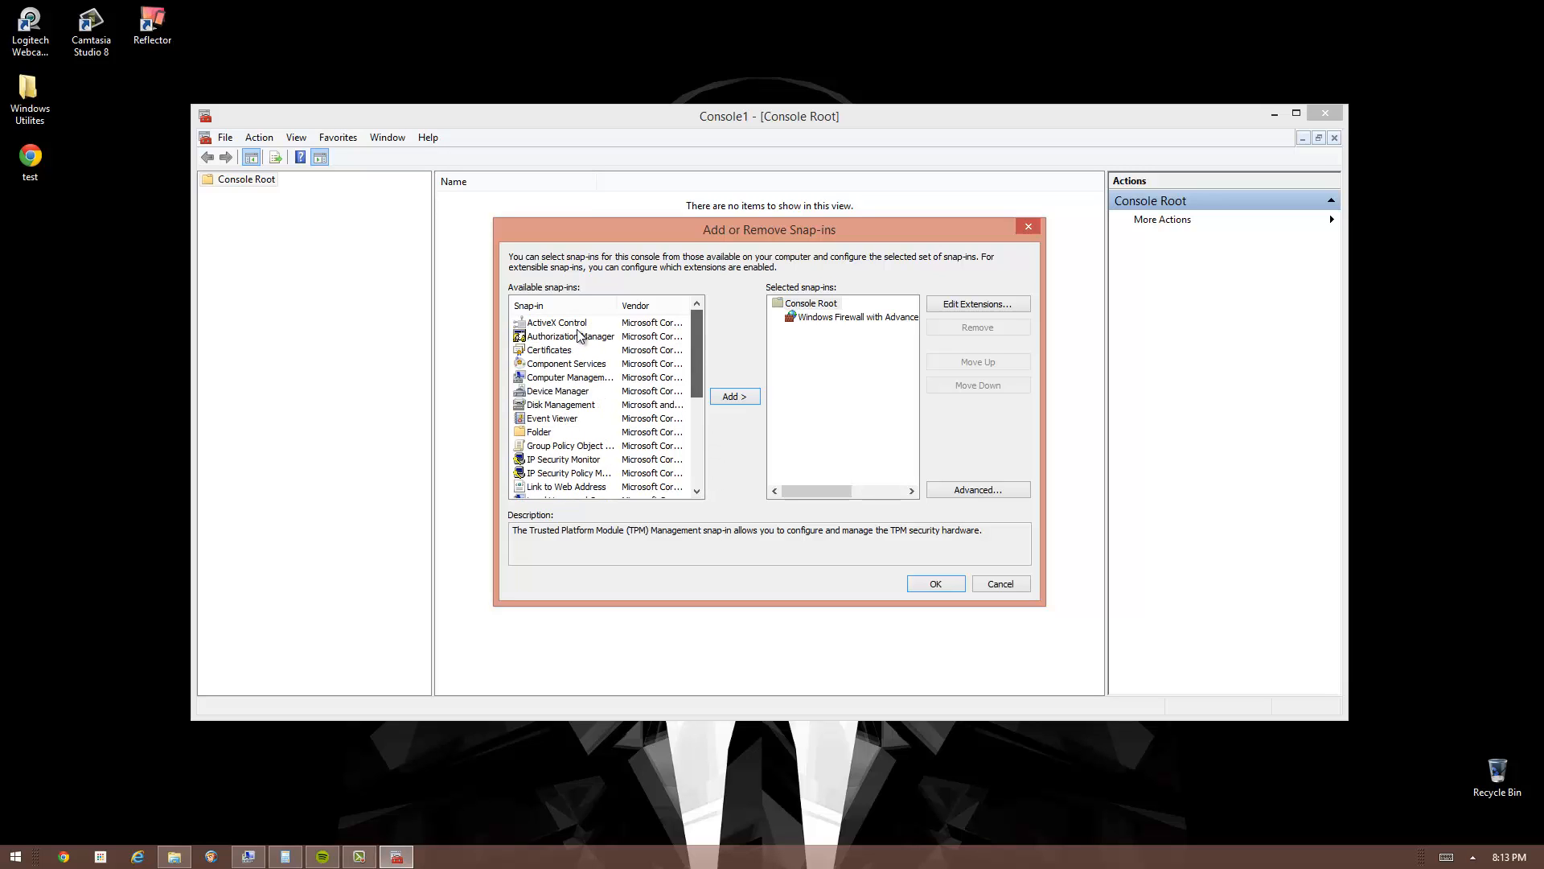
{"action": "left_click", "coordinate": [544, 323]}
{"action": "left_click", "coordinate": [546, 337]}
{"action": "left_click", "coordinate": [547, 363]}
{"action": "left_click", "coordinate": [547, 377]}
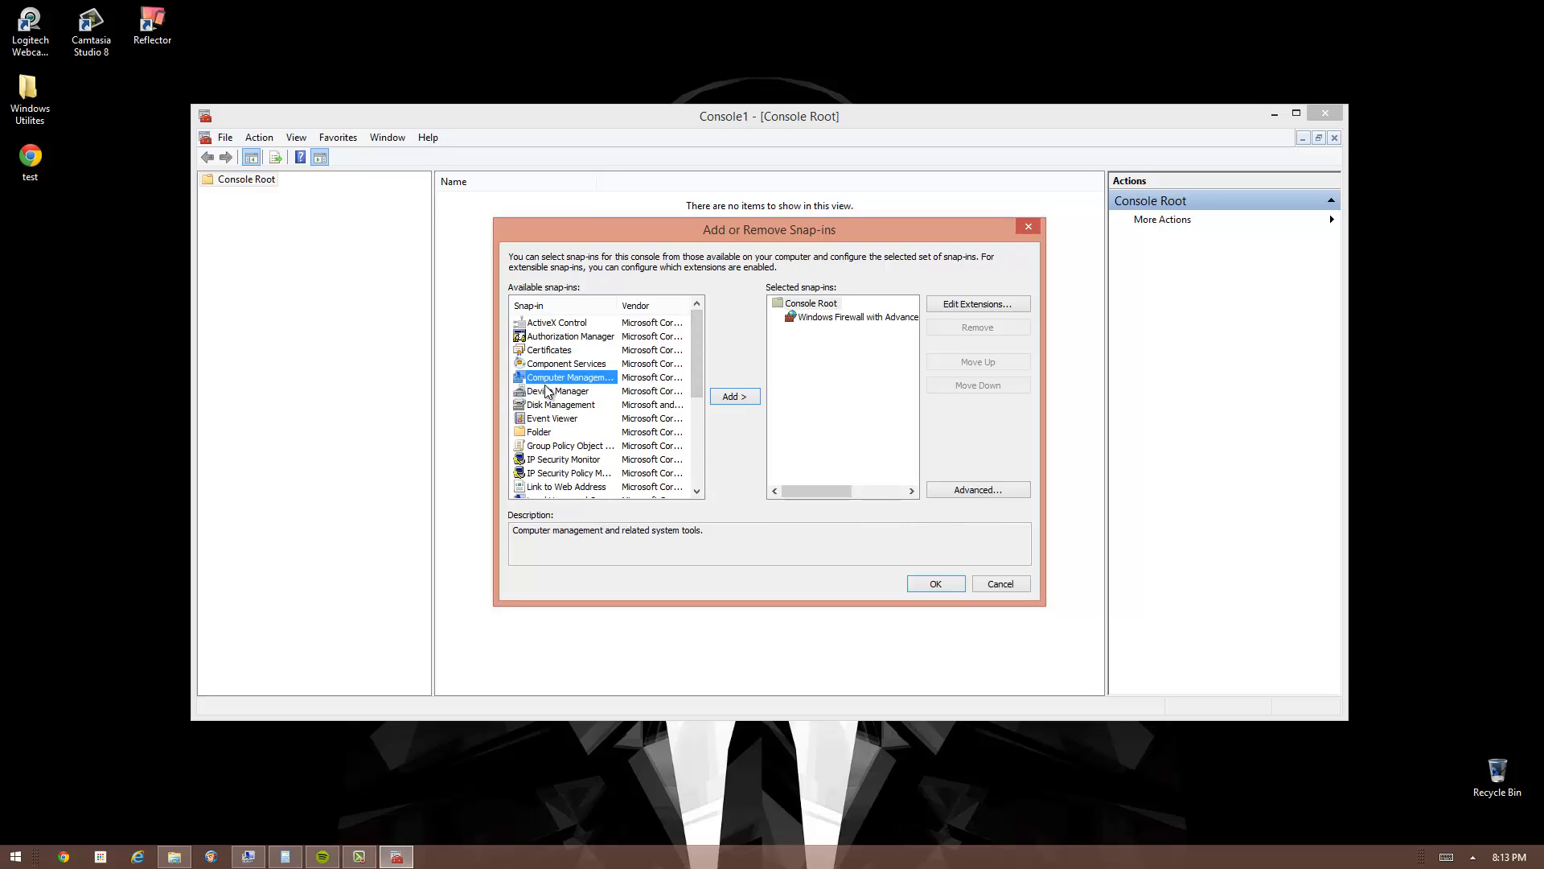
{"action": "left_click", "coordinate": [731, 398]}
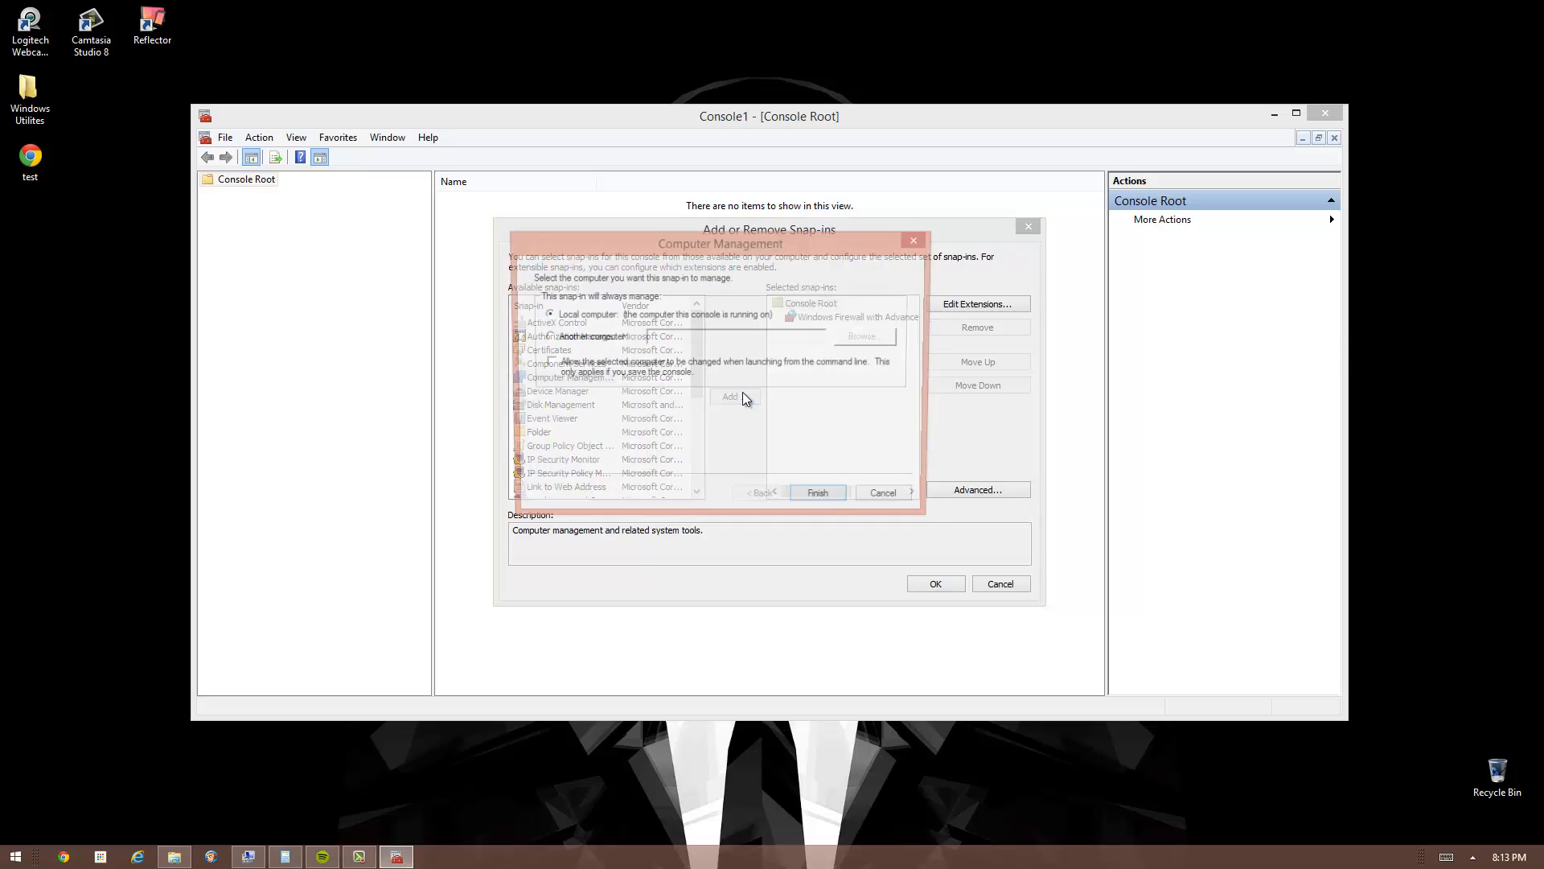
{"action": "left_click", "coordinate": [812, 500]}
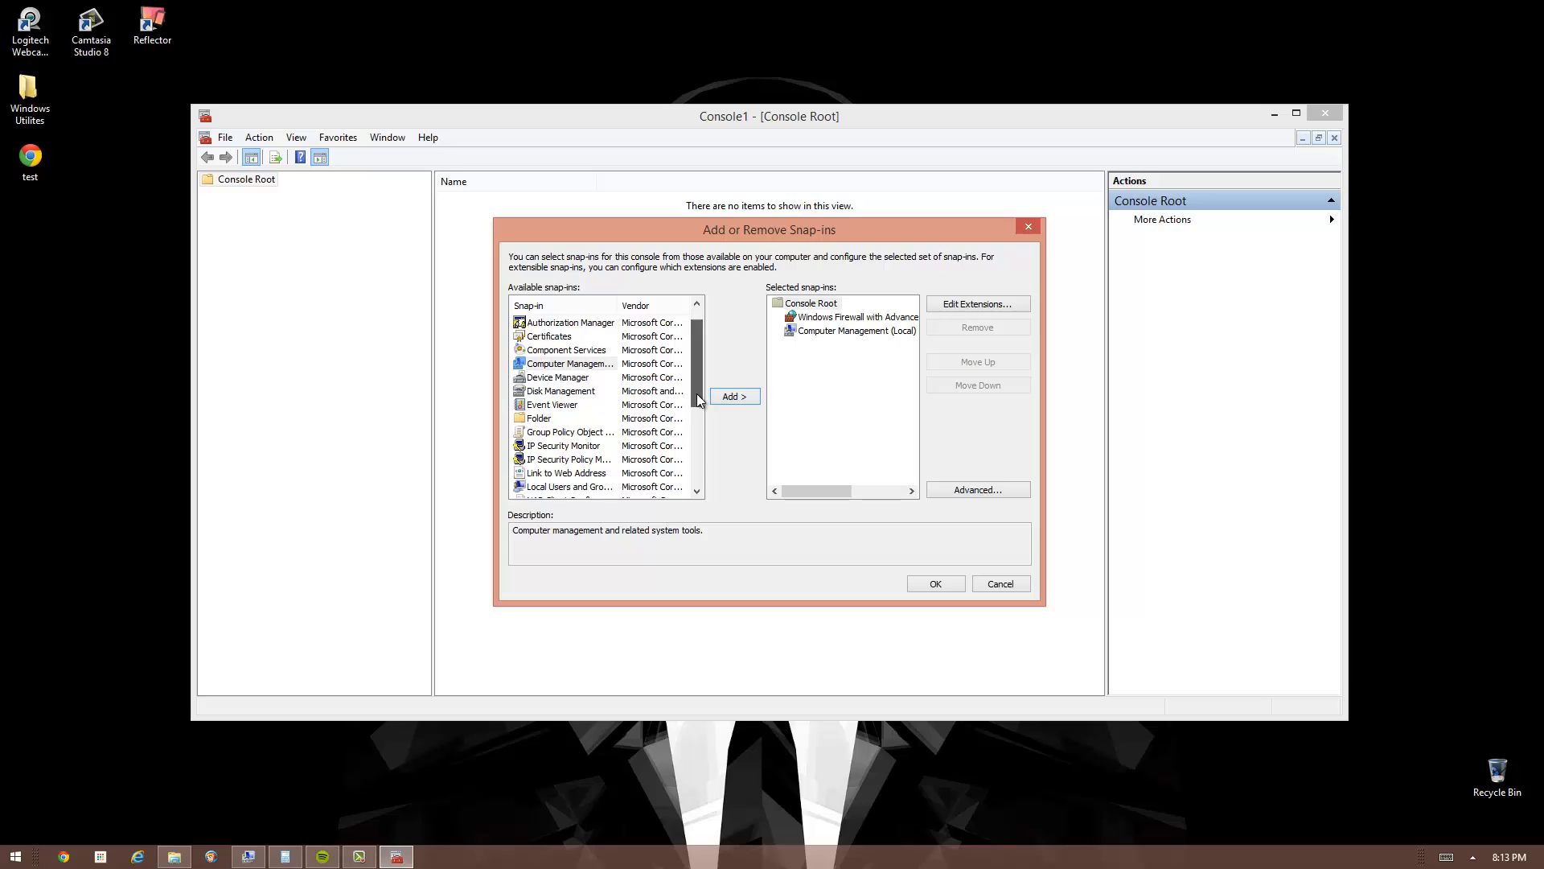
- Add the Event Viewer snap-in to the console, showing event logs from the local computer
{"action": "left_click", "coordinate": [558, 377]}
{"action": "left_click", "coordinate": [567, 391]}
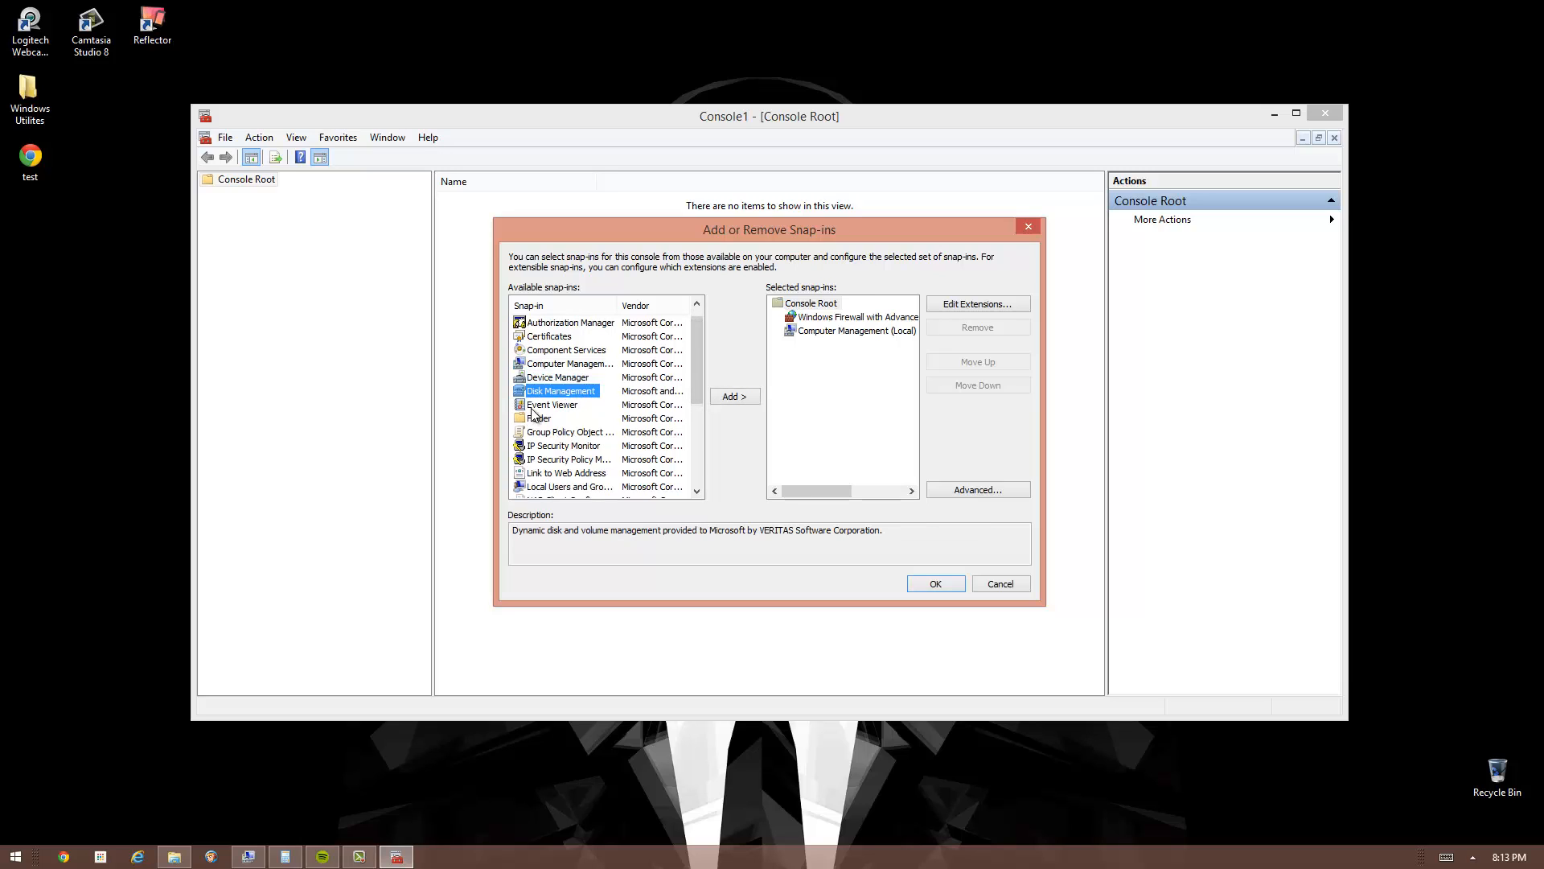
{"action": "left_click", "coordinate": [535, 406]}
{"action": "left_click", "coordinate": [550, 392]}
{"action": "left_click", "coordinate": [535, 406]}
{"action": "left_click", "coordinate": [531, 418]}
{"action": "left_click", "coordinate": [535, 406]}
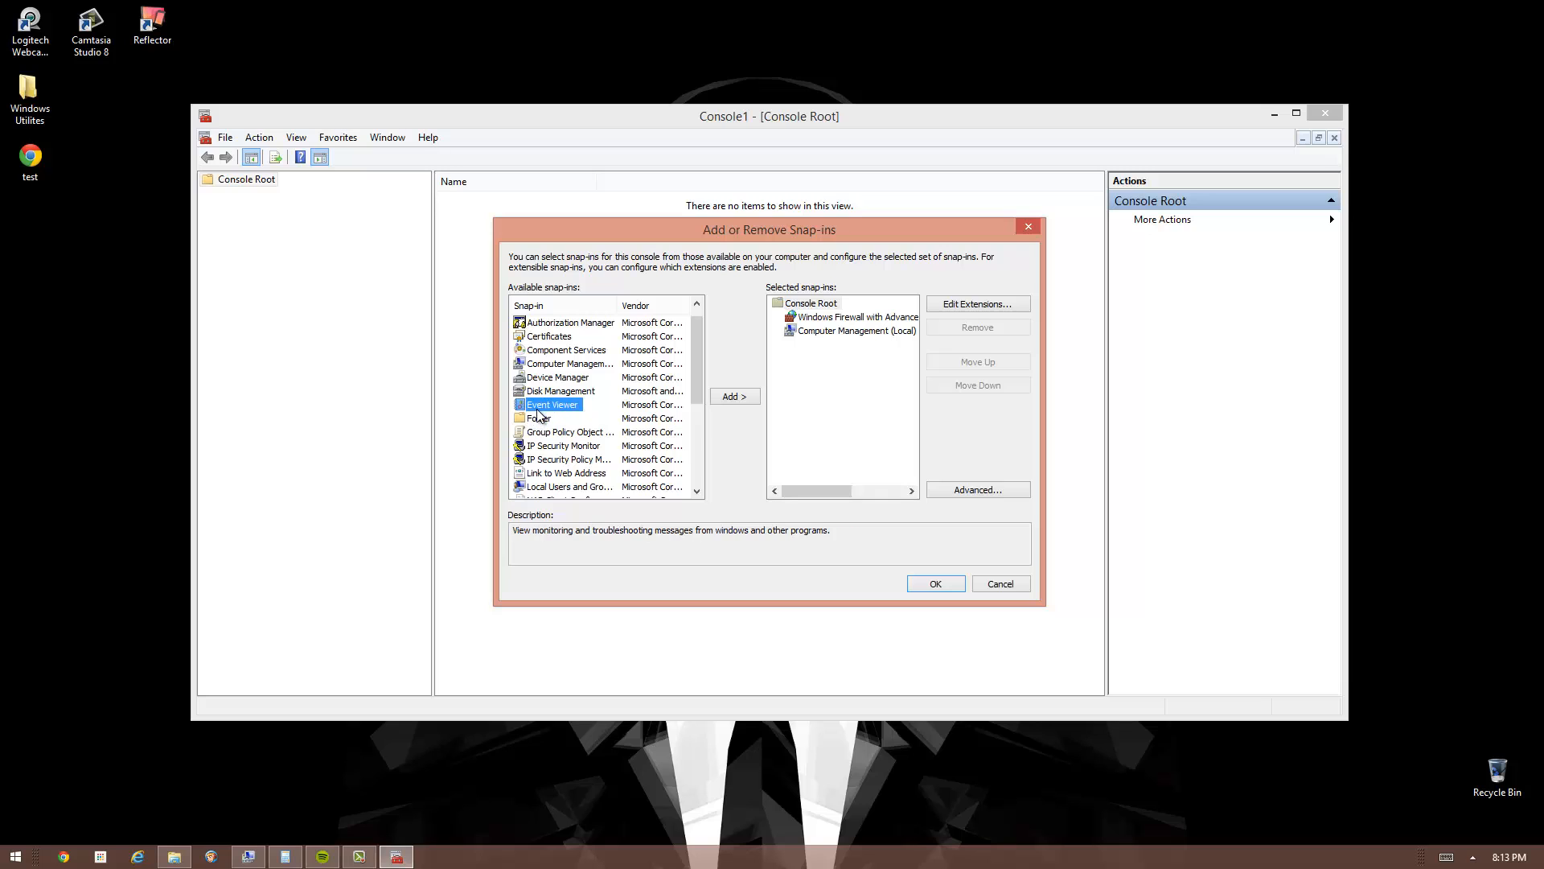
{"action": "left_click", "coordinate": [734, 396]}
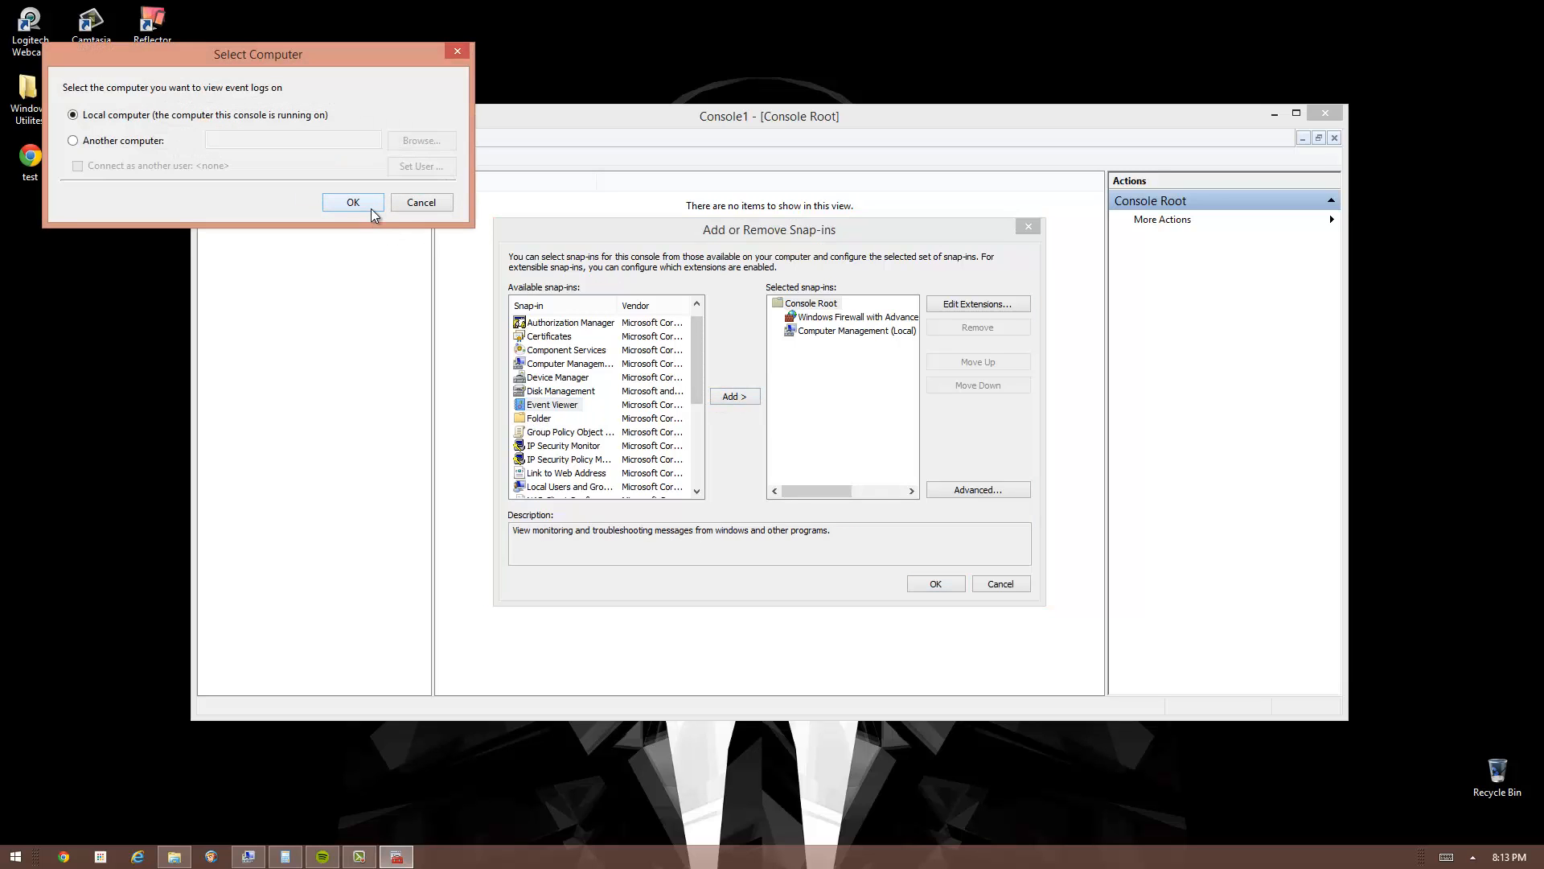
{"action": "left_click", "coordinate": [363, 201]}
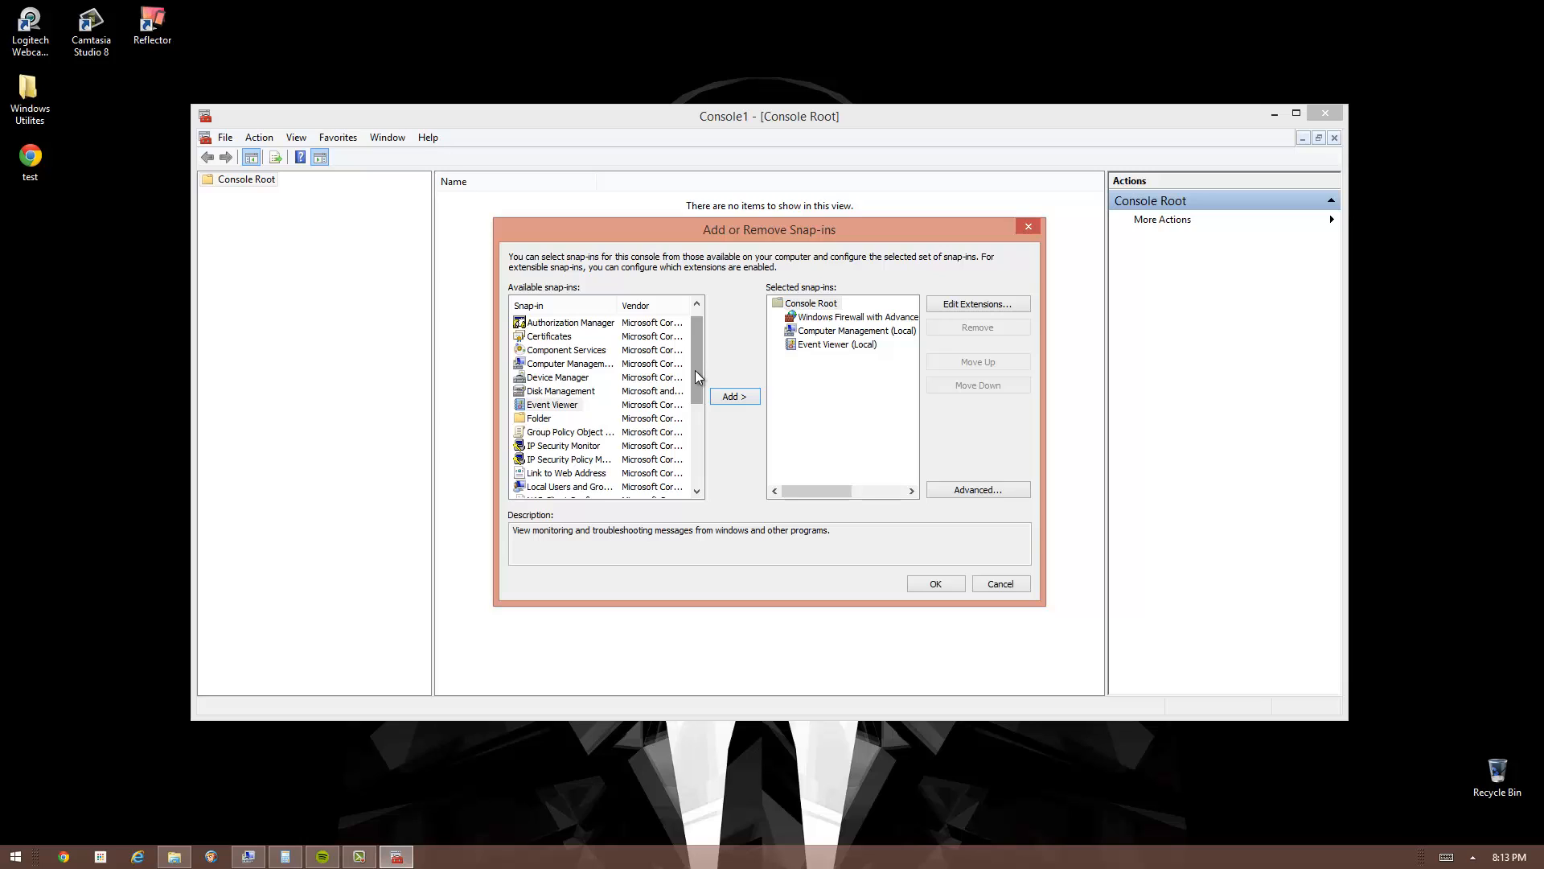
- Add the Performance Monitor snap-in to the selected snap-ins
{"action": "left_click_drag", "start_coordinate": [695, 370], "coordinate": [693, 391]}
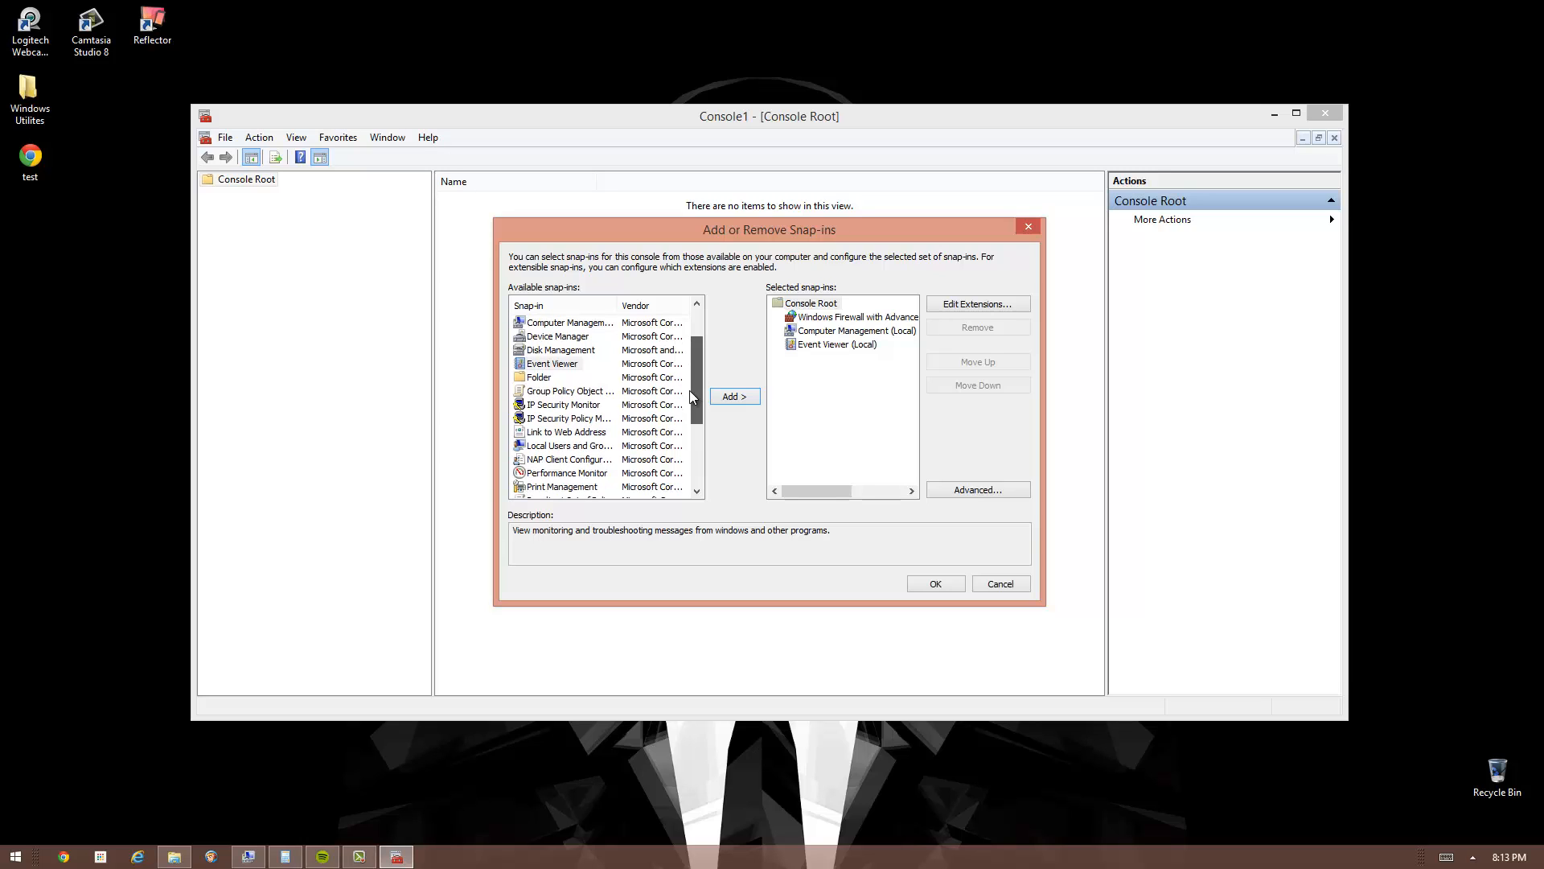
{"action": "left_click", "coordinate": [561, 447]}
{"action": "left_click", "coordinate": [544, 460]}
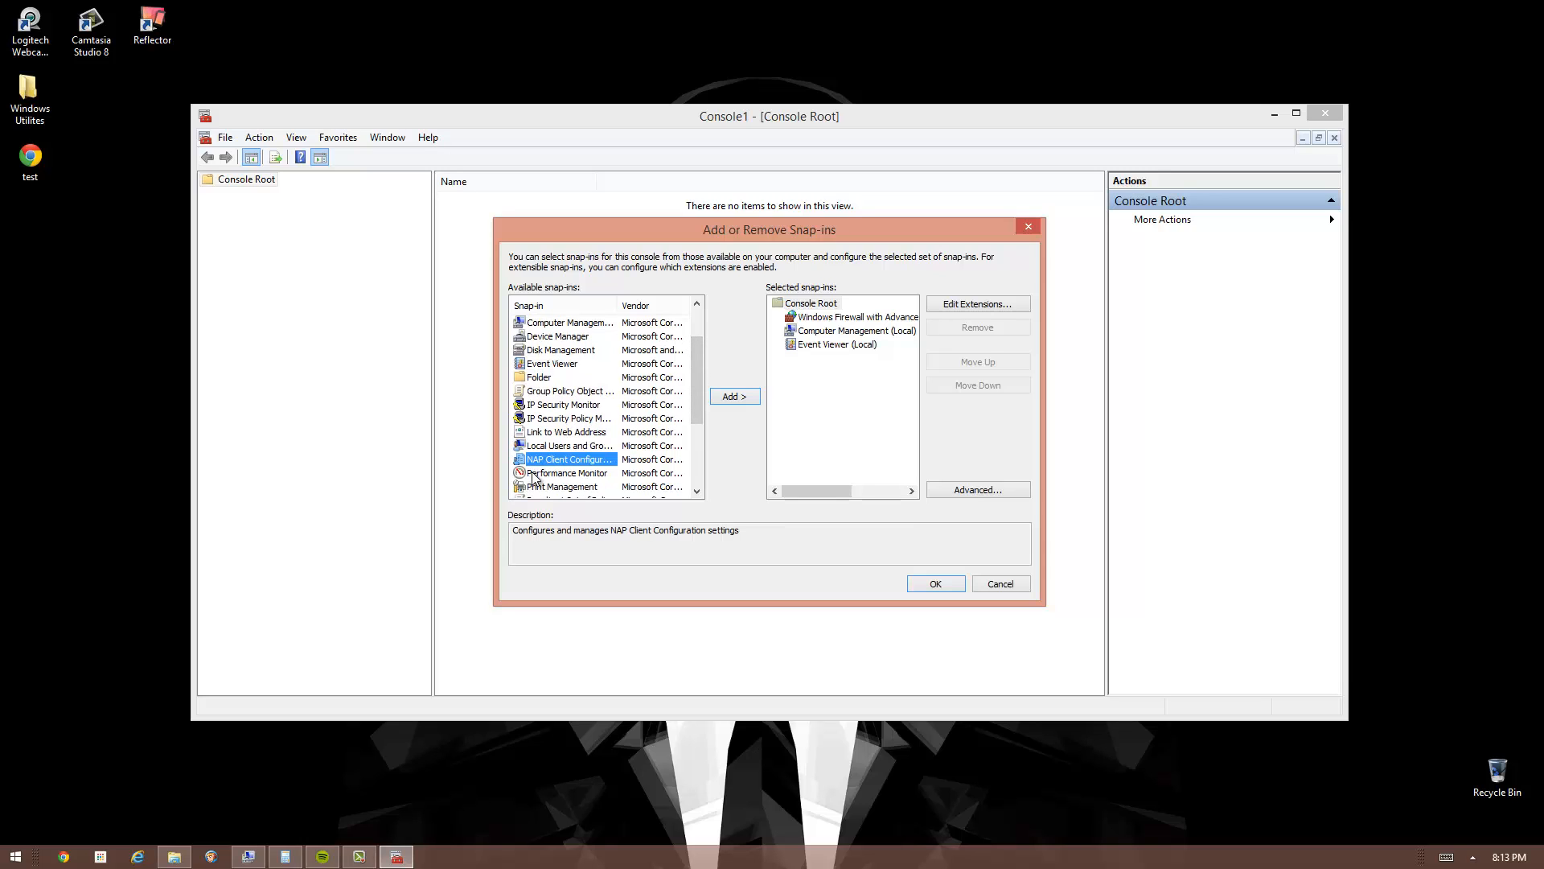
{"action": "left_click", "coordinate": [550, 475]}
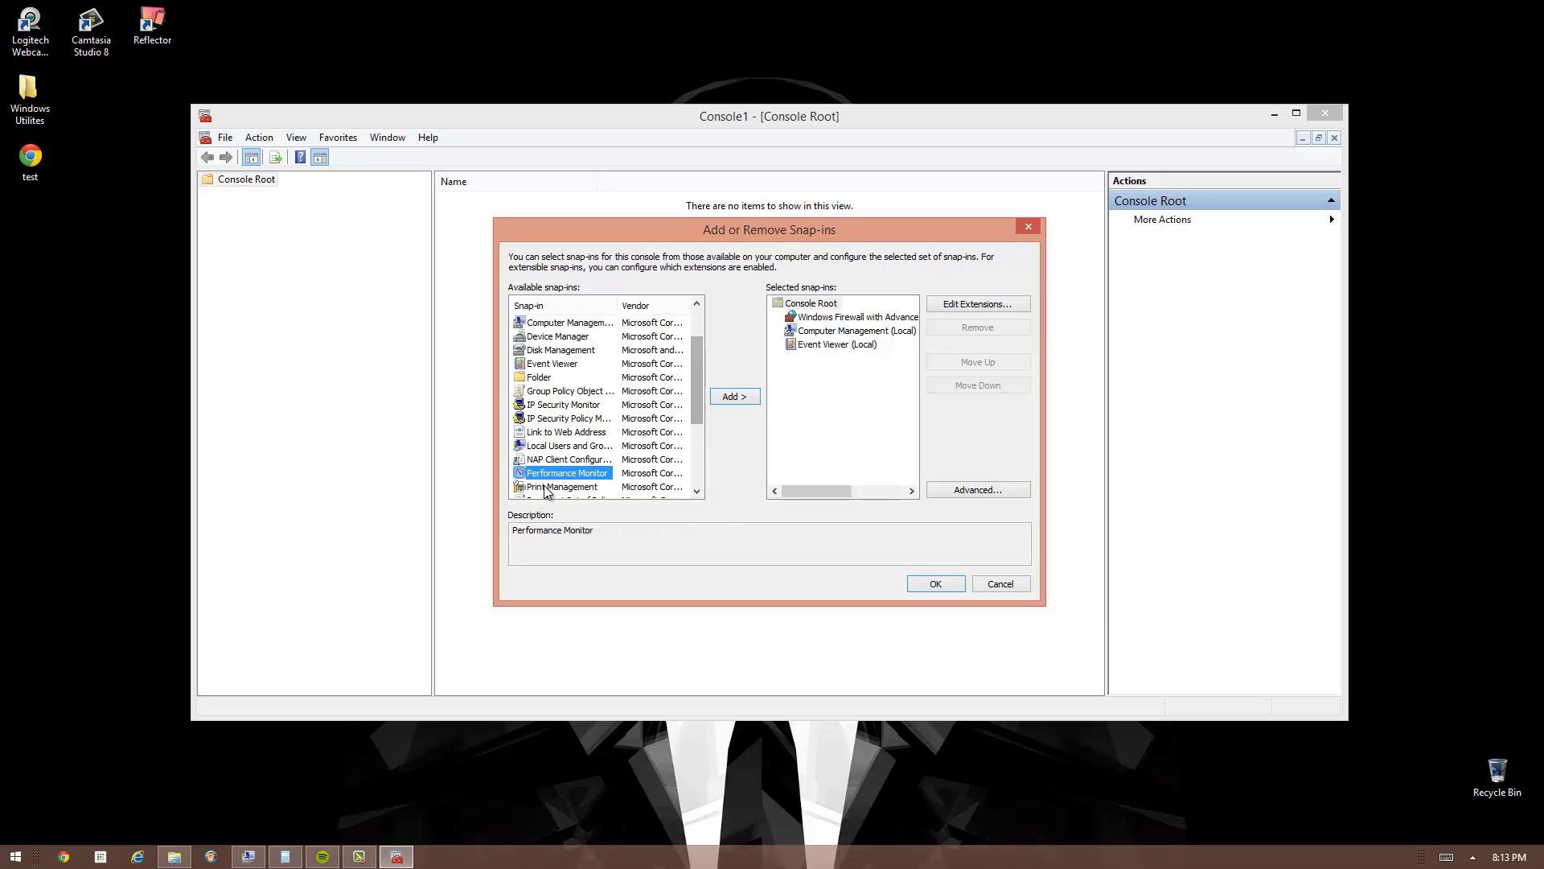
{"action": "left_click", "coordinate": [732, 397]}
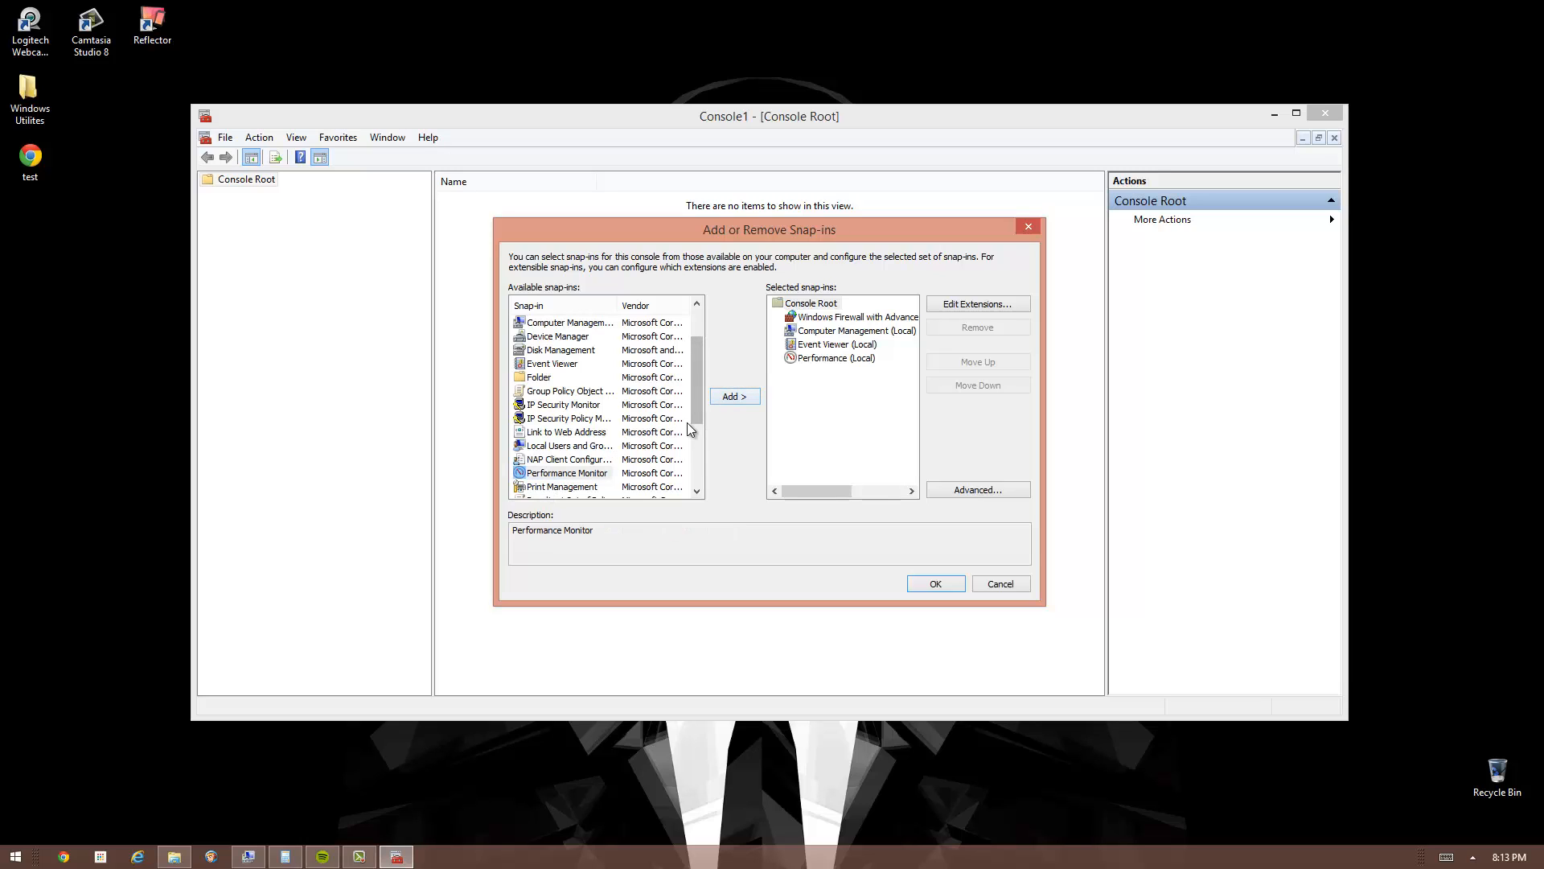
- Add the Local Users and Groups snap-in to the console, targeting the local computer
{"action": "left_click", "coordinate": [563, 449]}
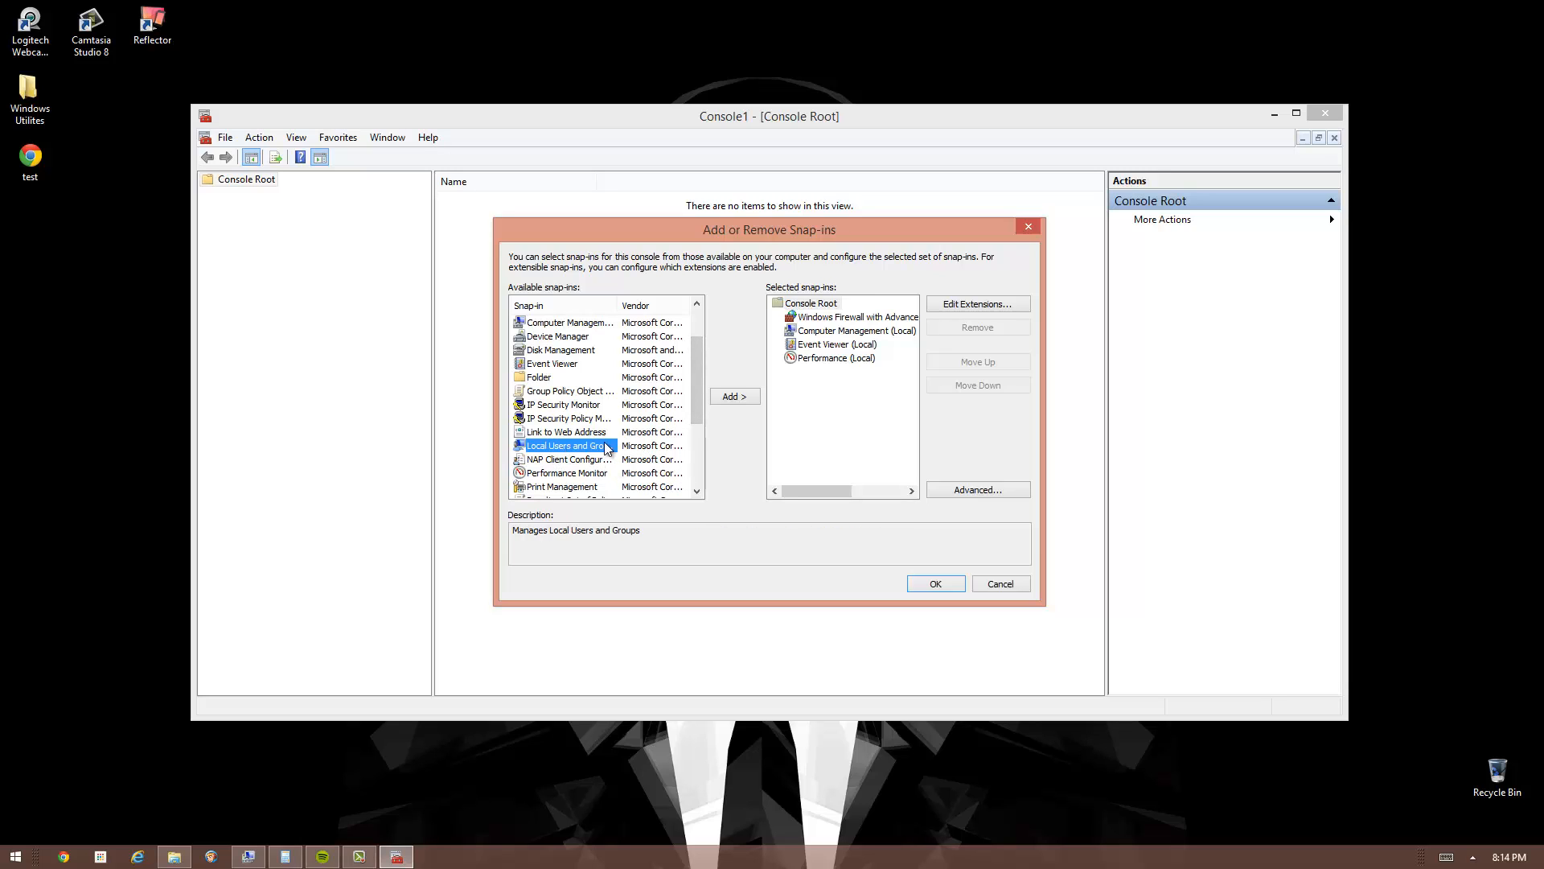
{"action": "left_click", "coordinate": [728, 397]}
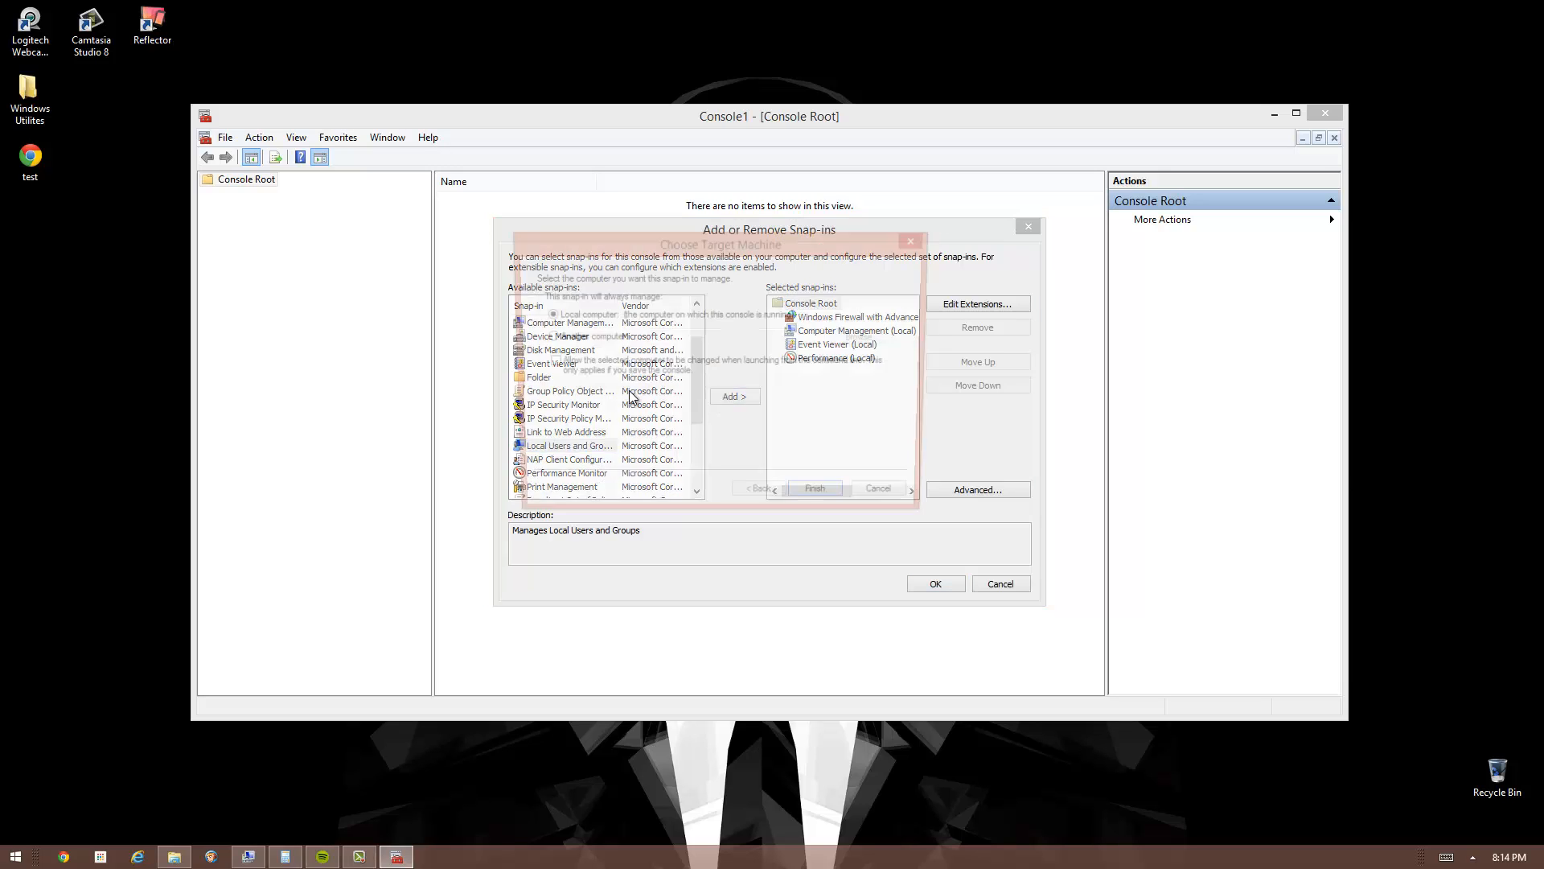
{"action": "left_click", "coordinate": [809, 499]}
- Add the Task Scheduler snap-in to the selected snap-ins for the local computer
{"action": "left_click_drag", "start_coordinate": [700, 398], "coordinate": [704, 475]}
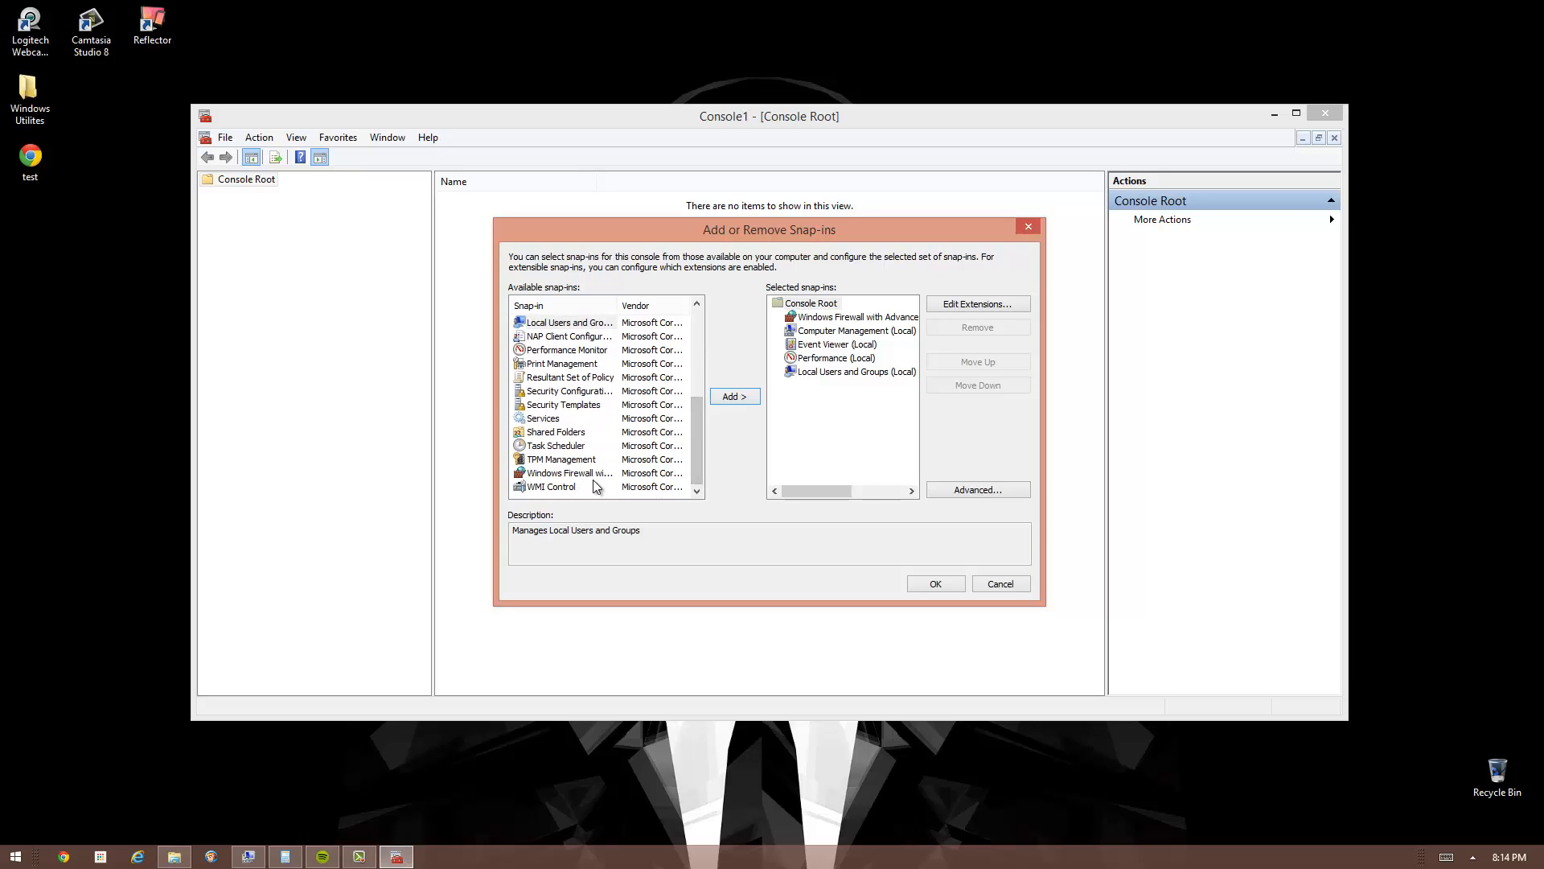
{"action": "left_click", "coordinate": [567, 487]}
{"action": "left_click", "coordinate": [561, 473]}
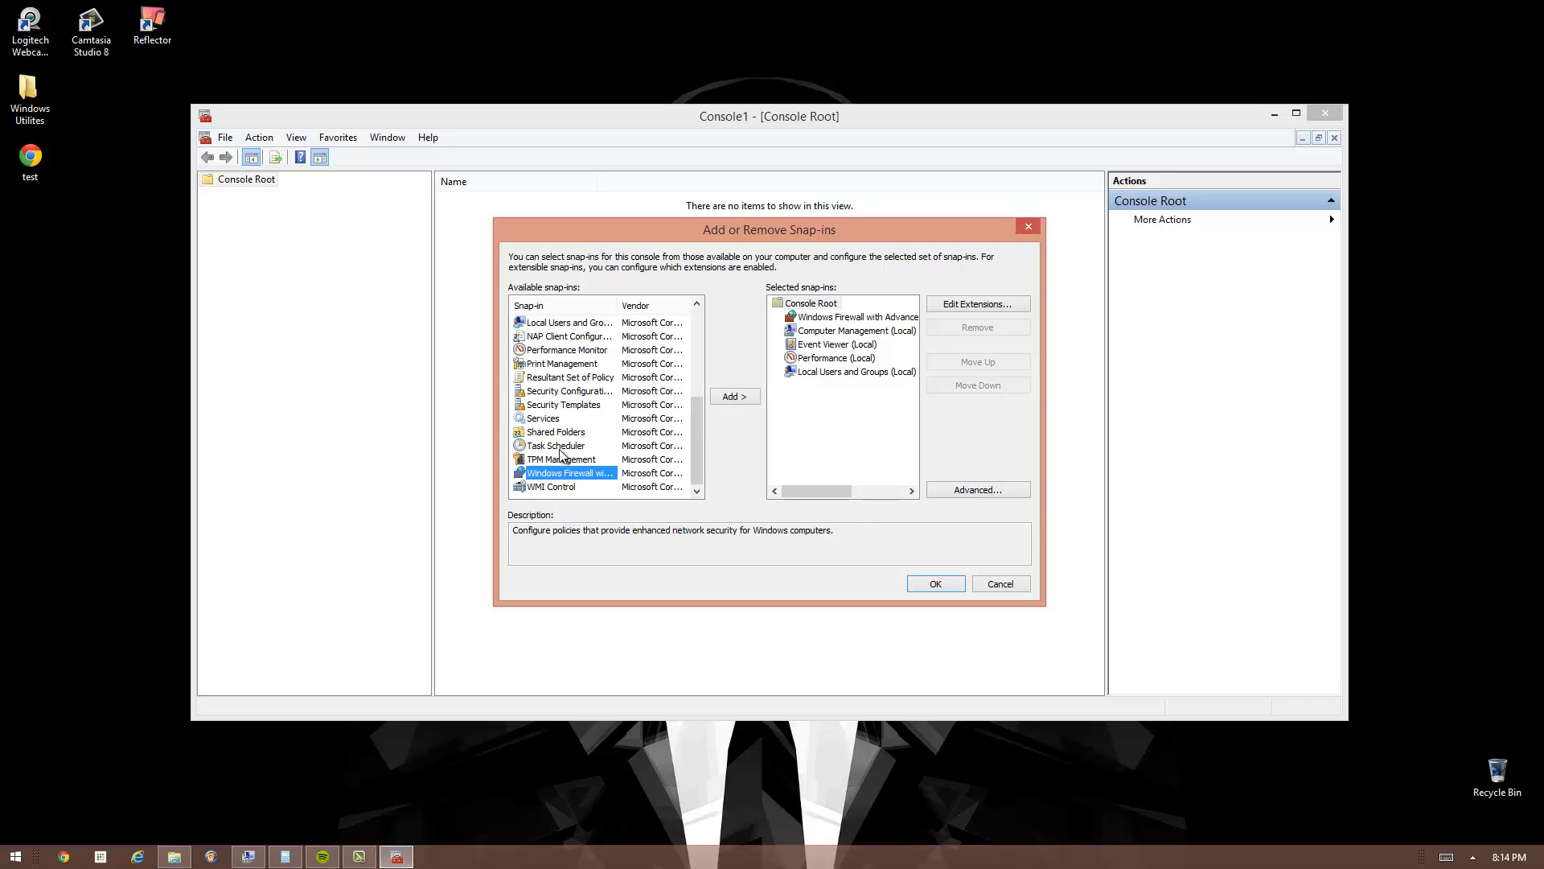
{"action": "left_click", "coordinate": [559, 447]}
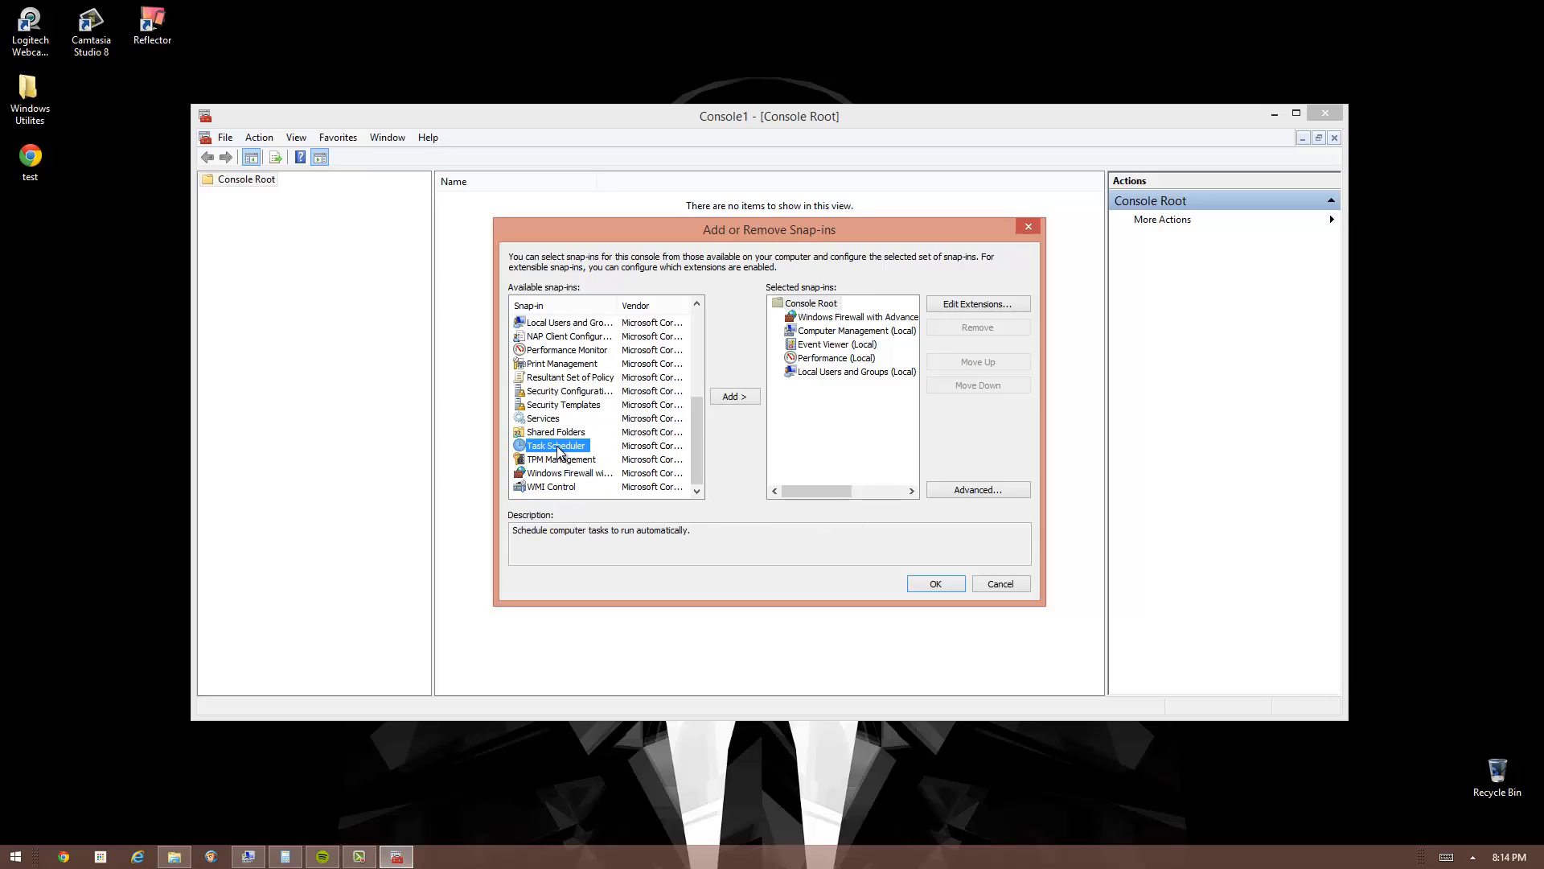
{"action": "left_click", "coordinate": [732, 398]}
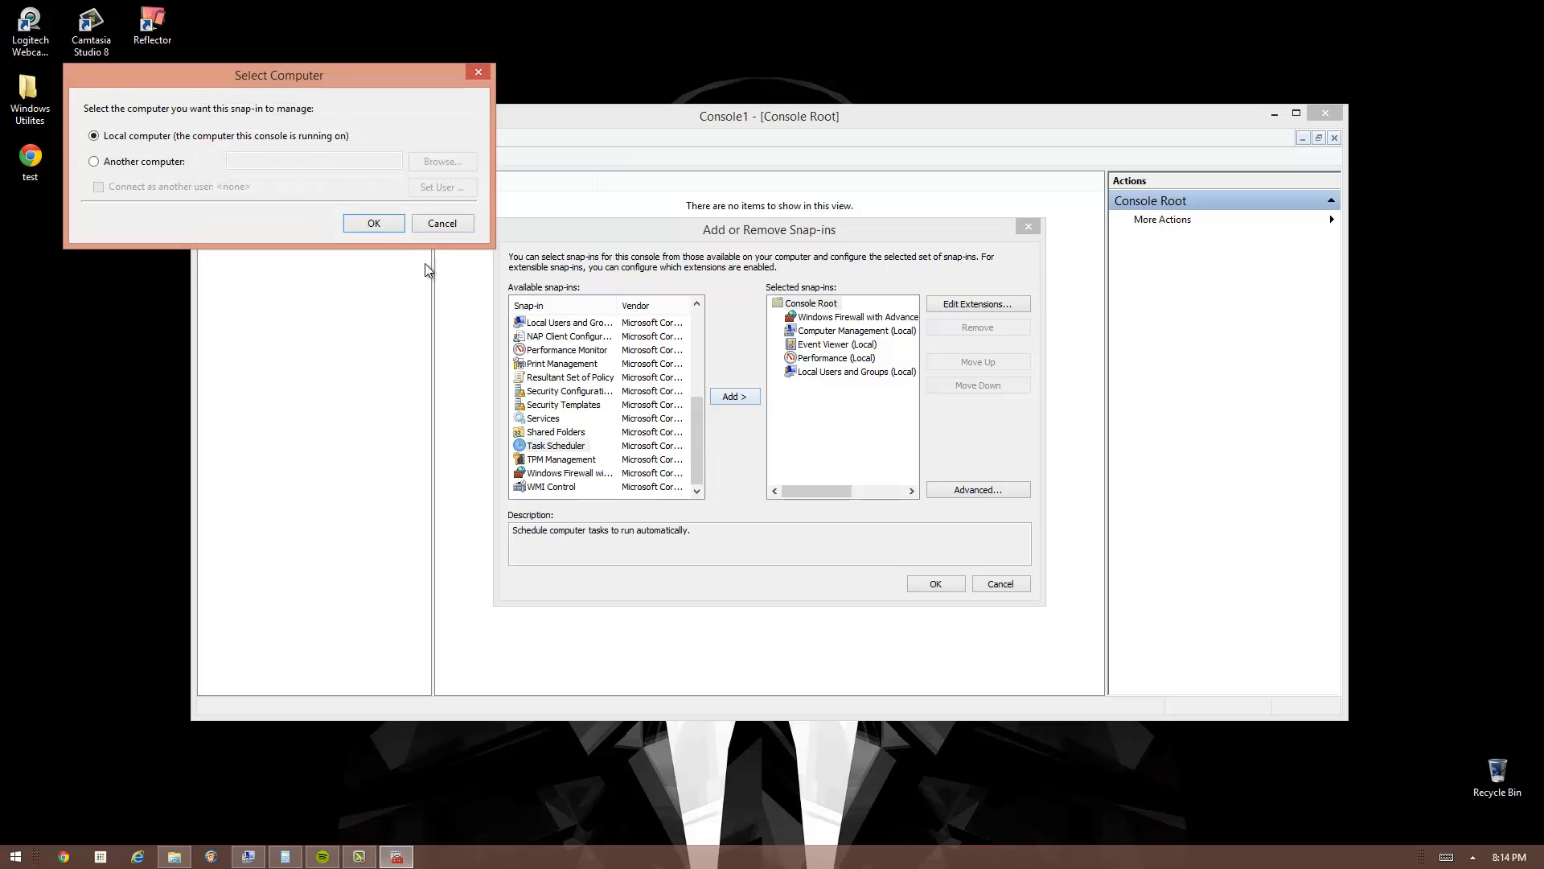
{"action": "left_click", "coordinate": [397, 228]}
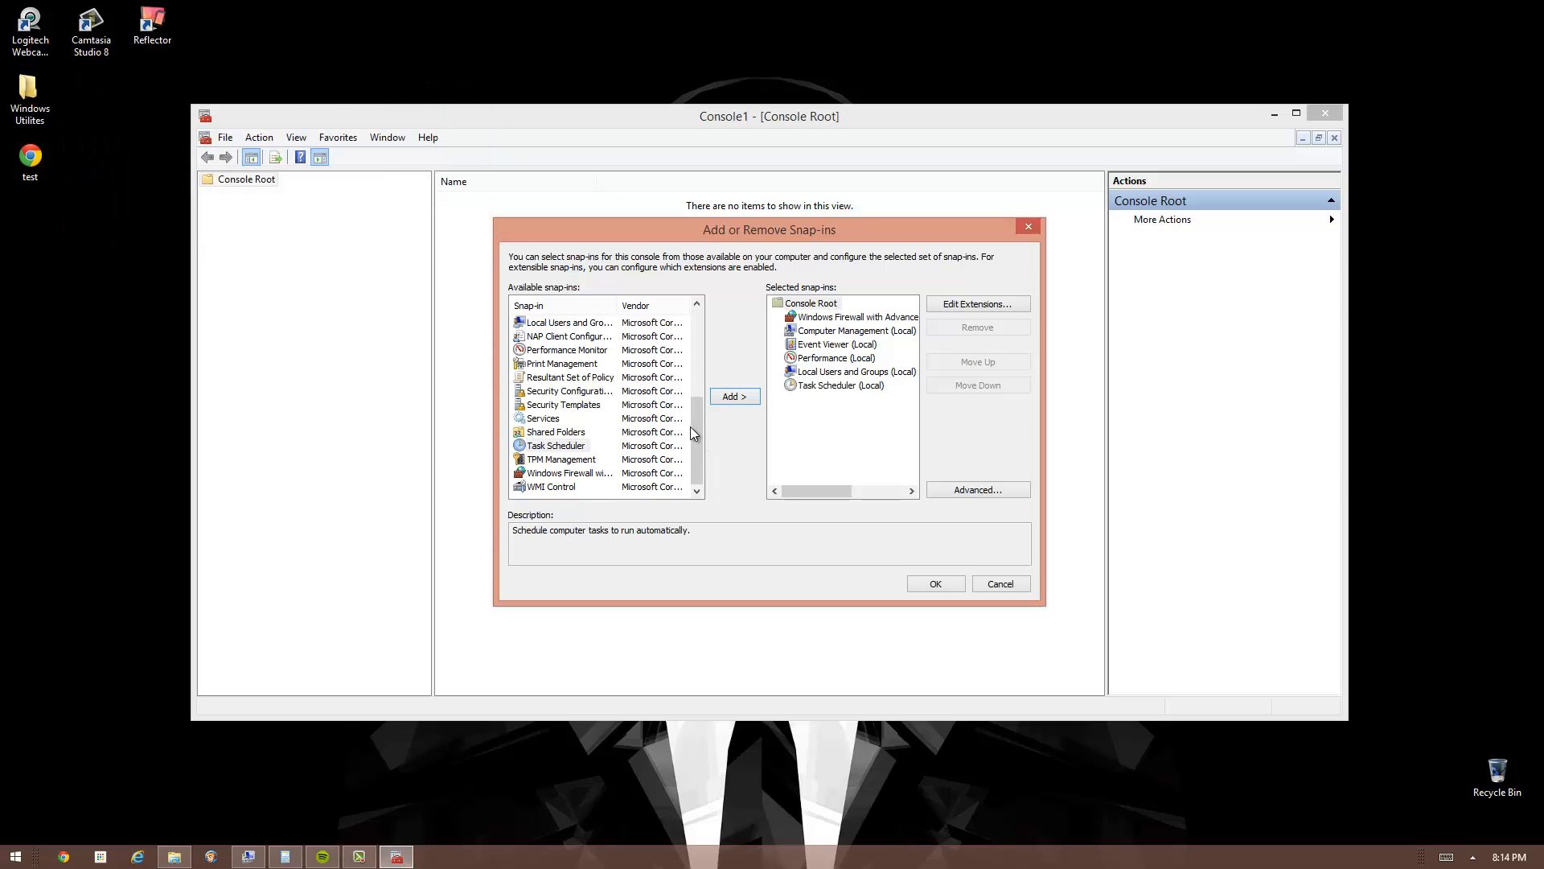
- Add the Services snap-in to the console, set to always manage the local computer
{"action": "left_click", "coordinate": [600, 420]}
{"action": "left_click", "coordinate": [729, 402]}
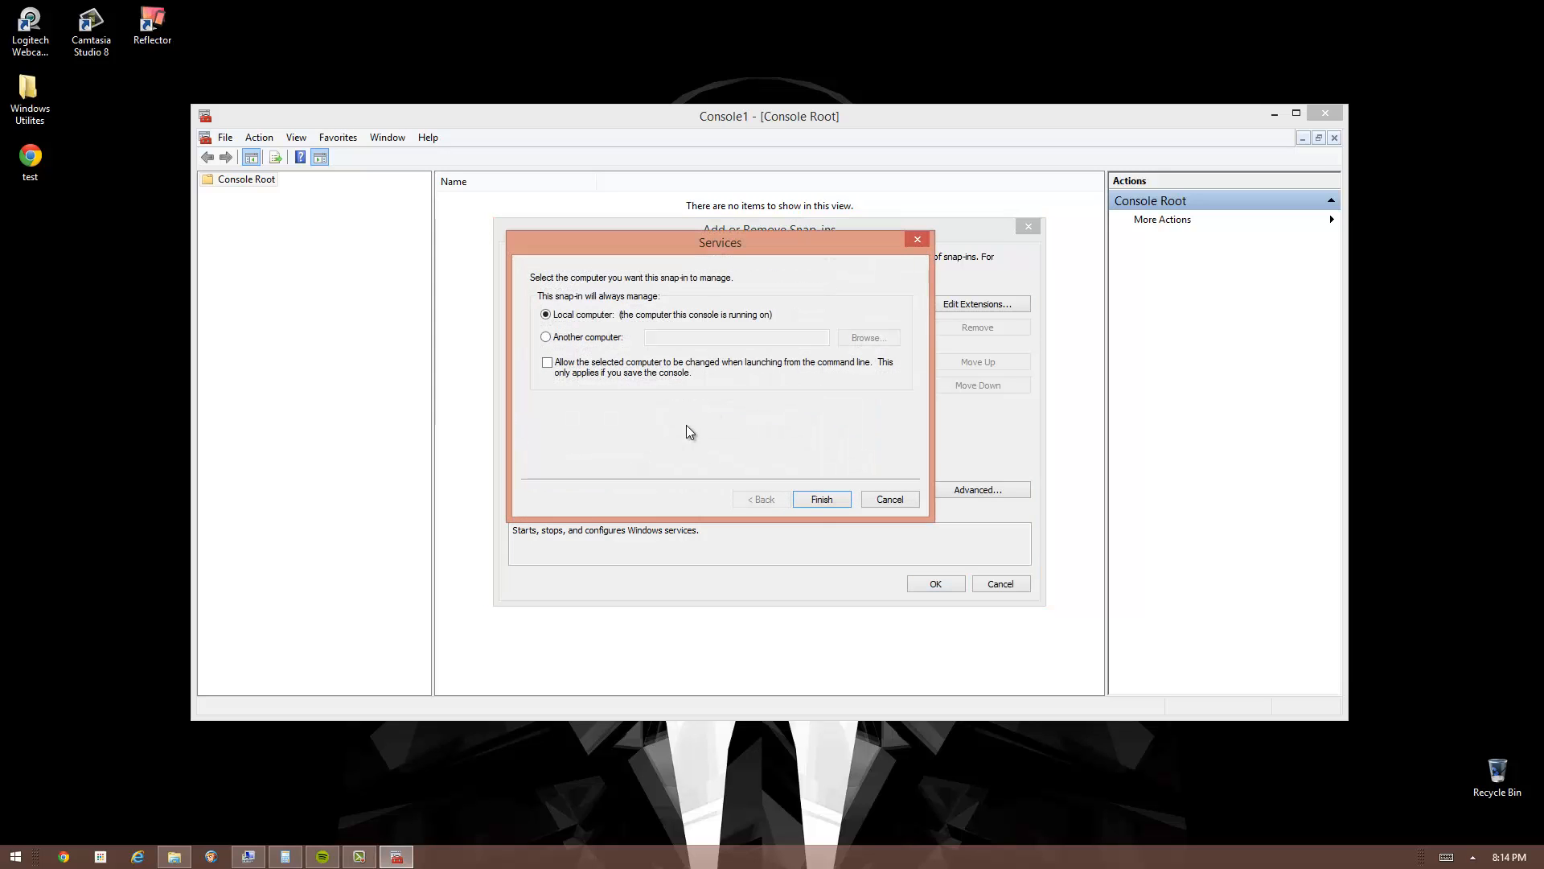
{"action": "left_click", "coordinate": [819, 499]}
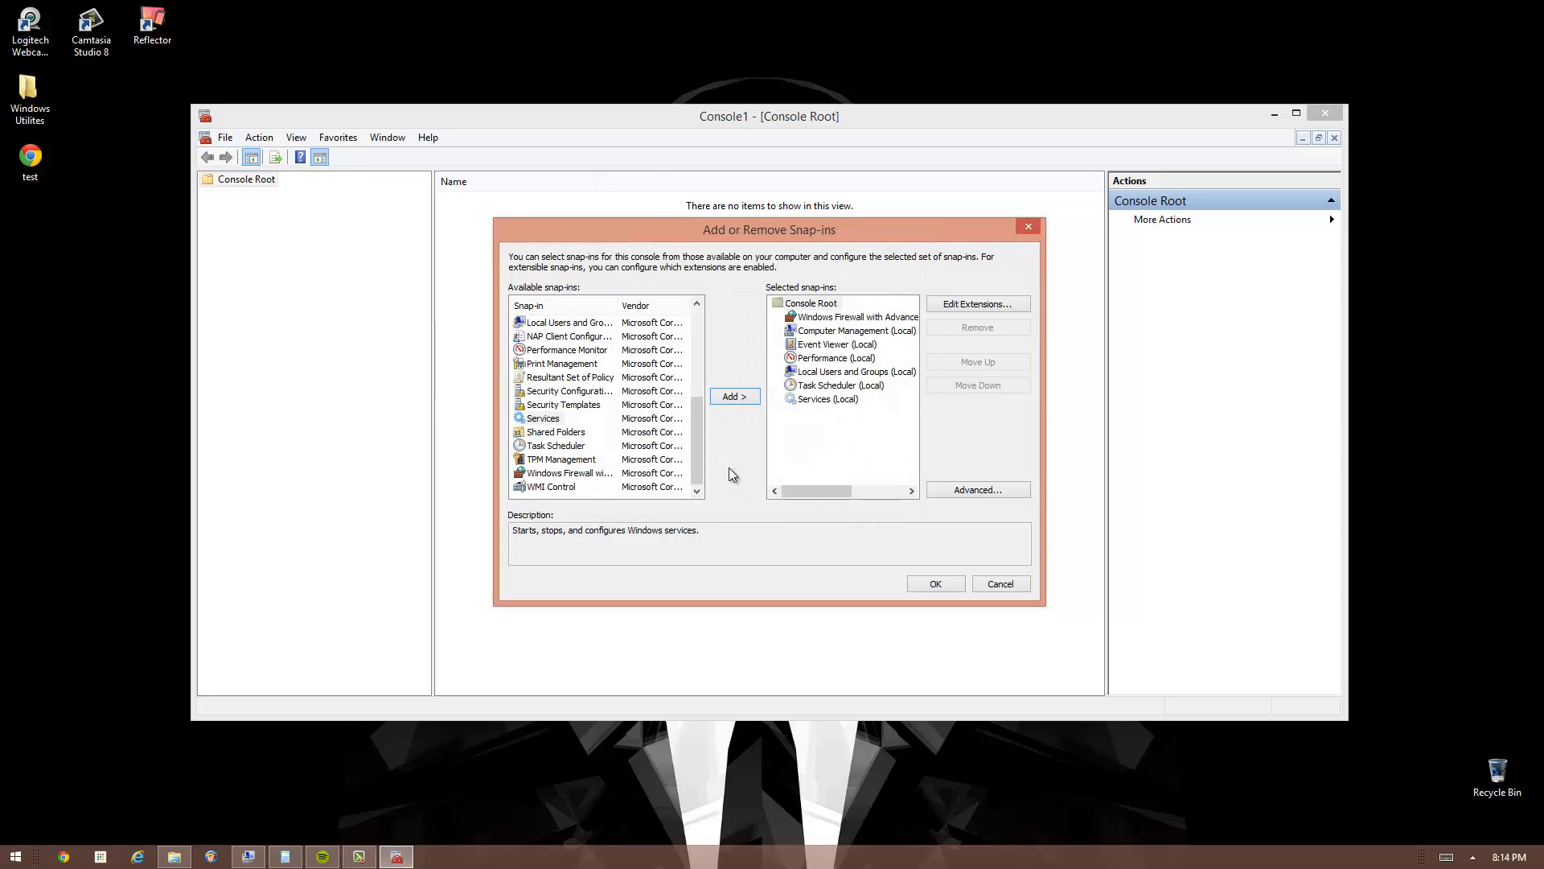
{"action": "scroll", "coordinate": [693, 414], "scroll_direction": "up", "scroll_amount": 4}
{"action": "scroll", "coordinate": [692, 360], "scroll_direction": "up", "scroll_amount": 2}
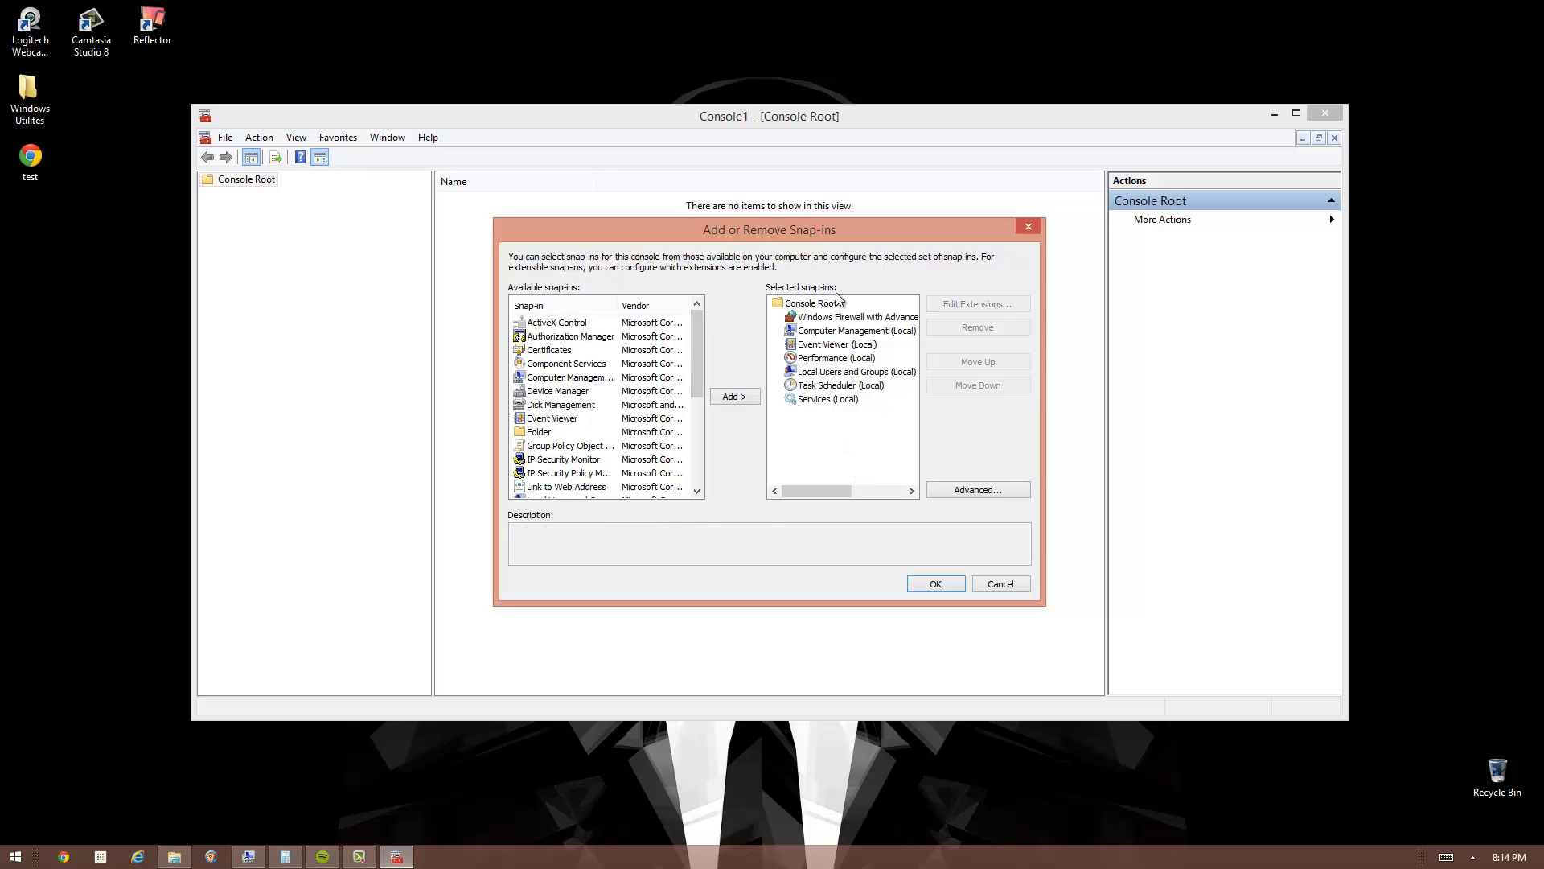
{"action": "left_click", "coordinate": [822, 319]}
{"action": "left_click", "coordinate": [809, 332]}
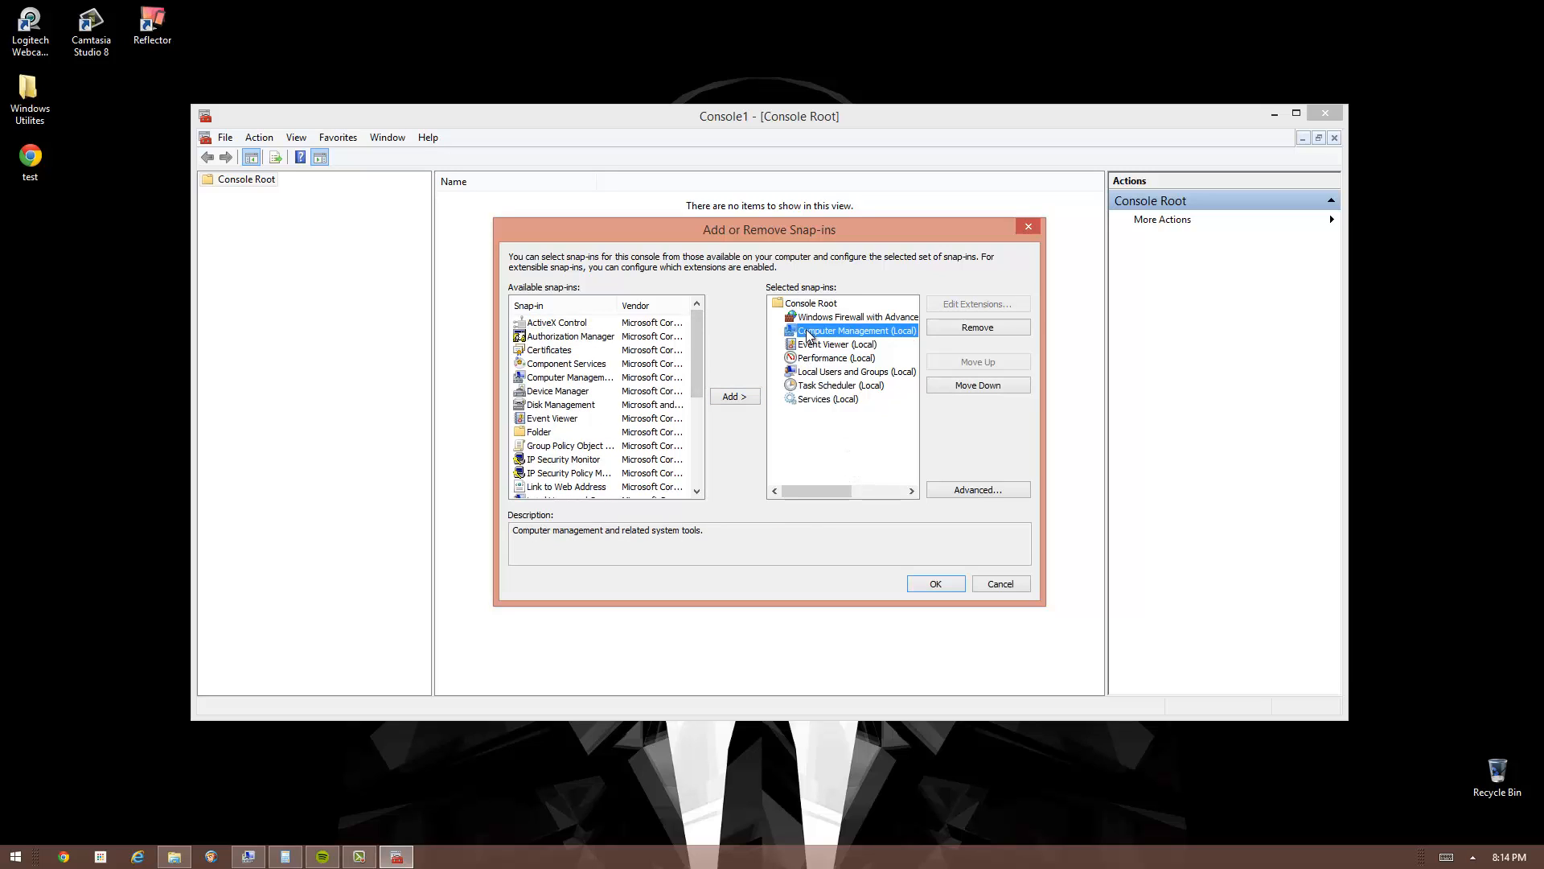
{"action": "left_click", "coordinate": [804, 372]}
{"action": "left_click", "coordinate": [804, 415]}
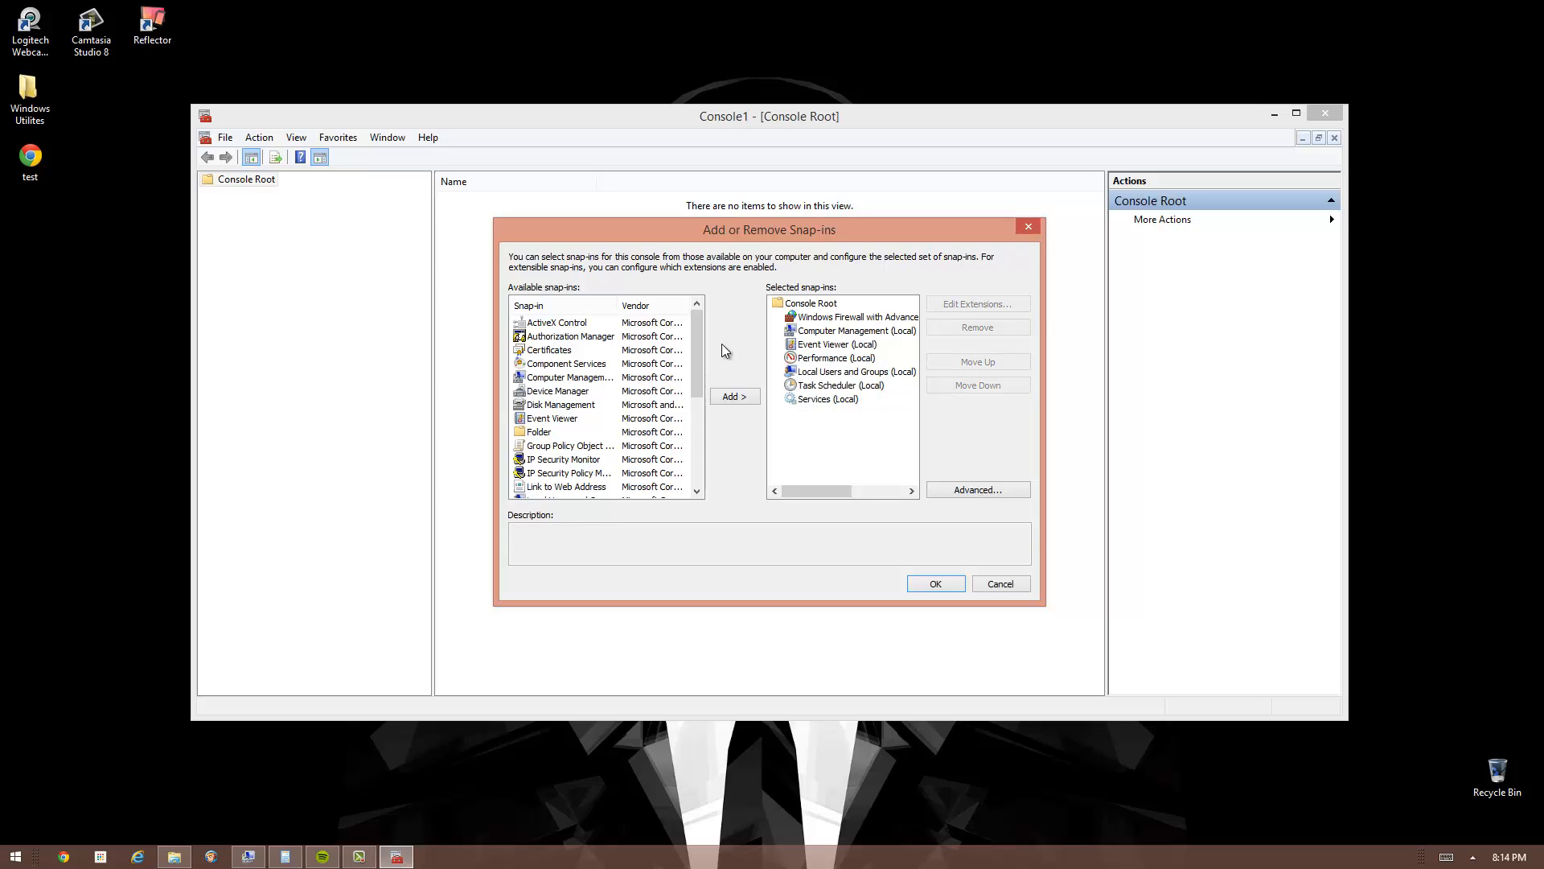
{"action": "left_click_drag", "start_coordinate": [698, 378], "coordinate": [696, 416]}
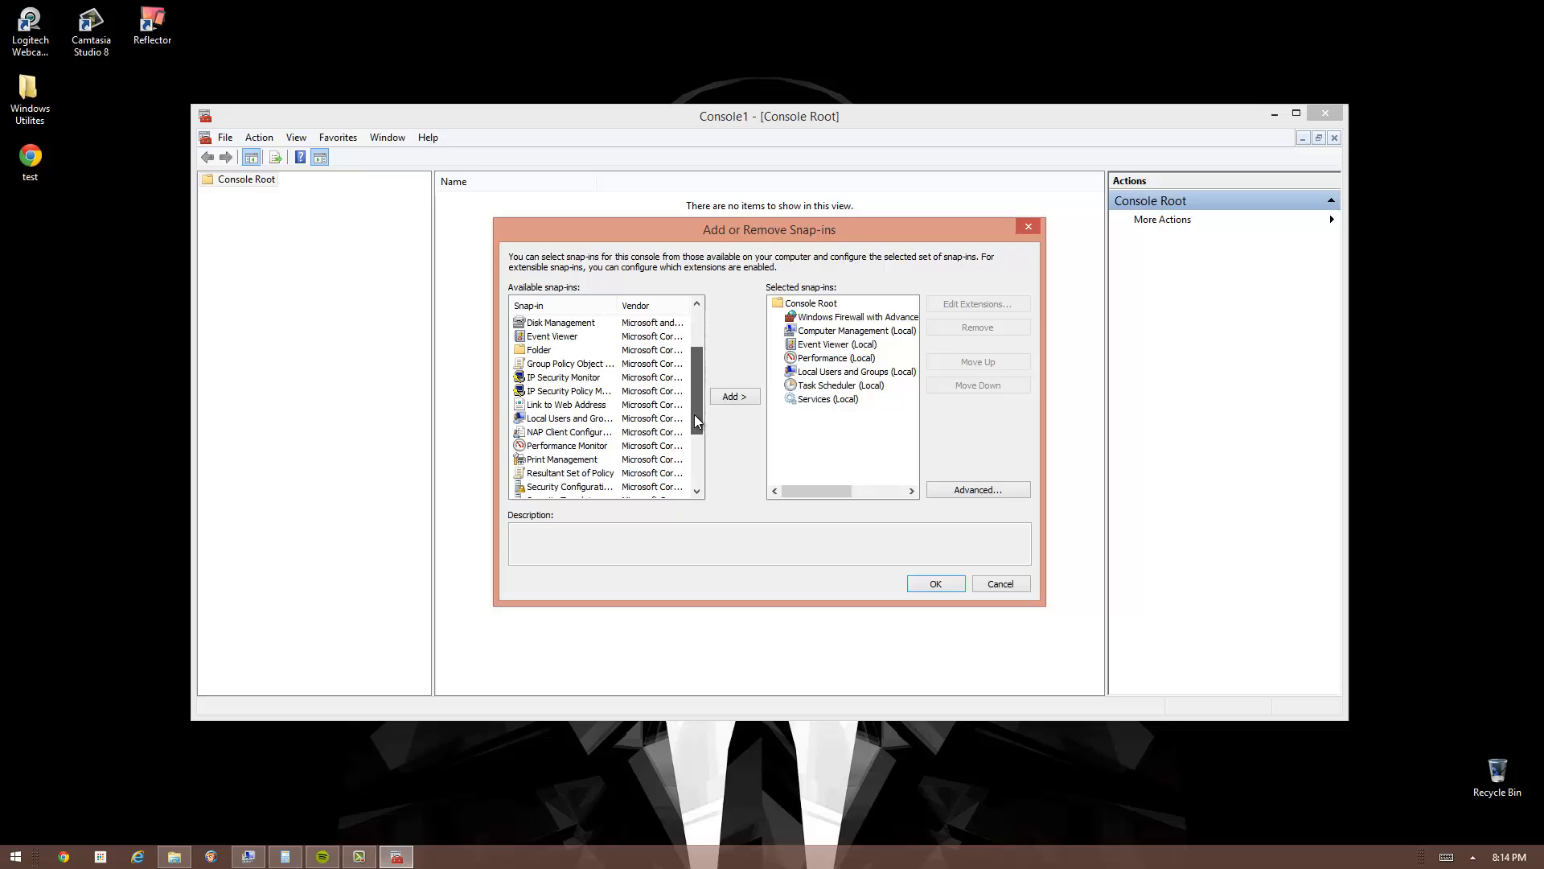
{"action": "left_click", "coordinate": [579, 460]}
{"action": "left_click", "coordinate": [743, 396]}
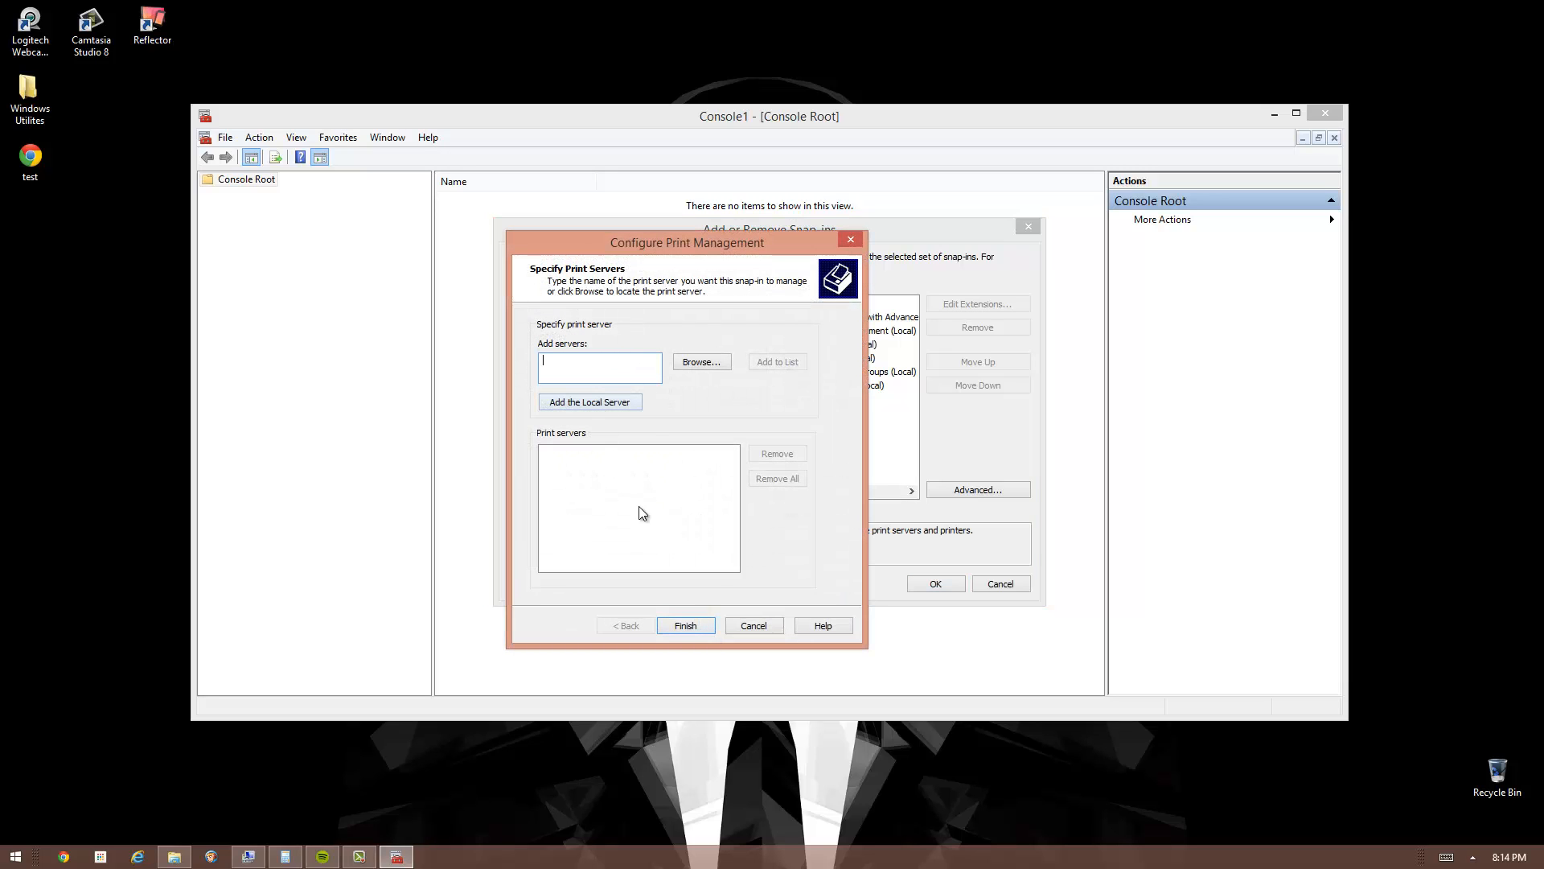
{"action": "left_click", "coordinate": [739, 629]}
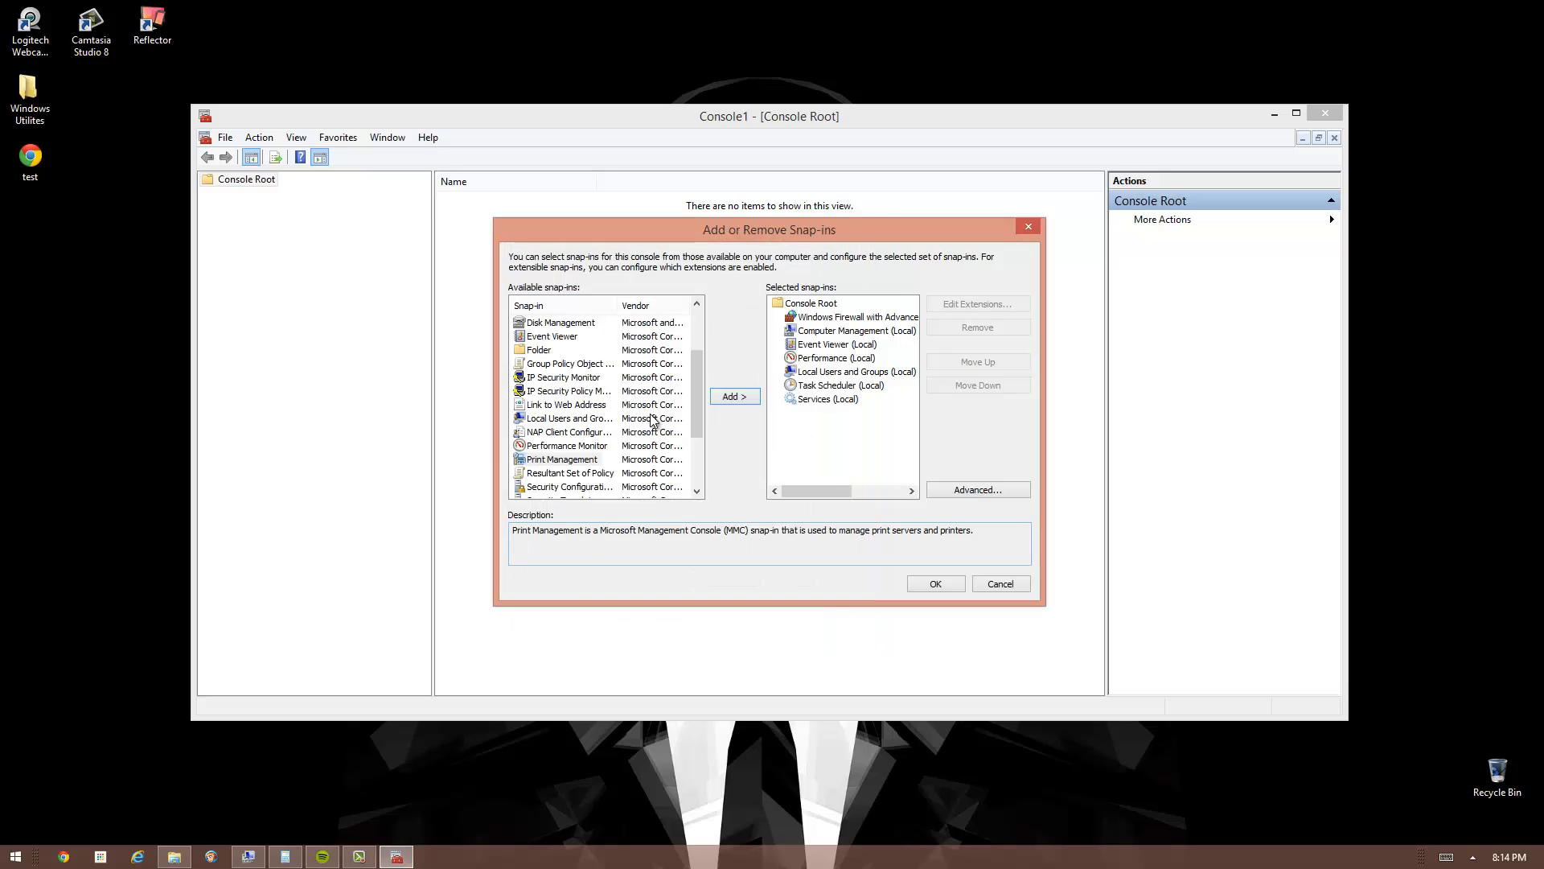
- Look through the remaining available snap-ins and accept the selected set for the console
{"action": "left_click", "coordinate": [612, 445]}
{"action": "left_click", "coordinate": [610, 473]}
{"action": "scroll", "coordinate": [616, 481], "scroll_direction": "down", "scroll_amount": 3}
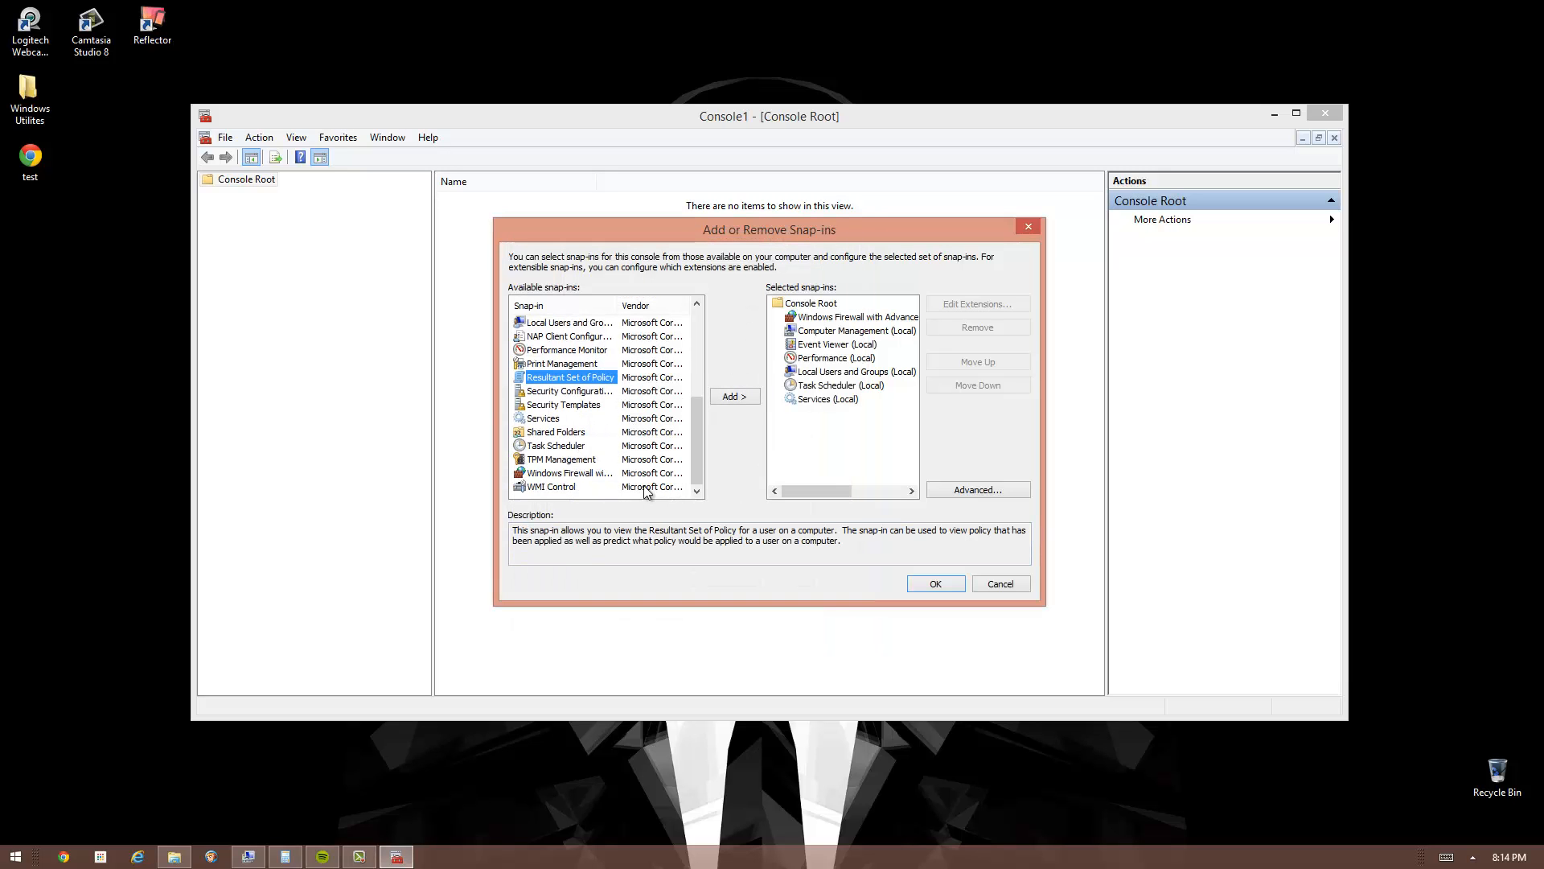
{"action": "scroll", "coordinate": [646, 491], "scroll_direction": "up", "scroll_amount": 5}
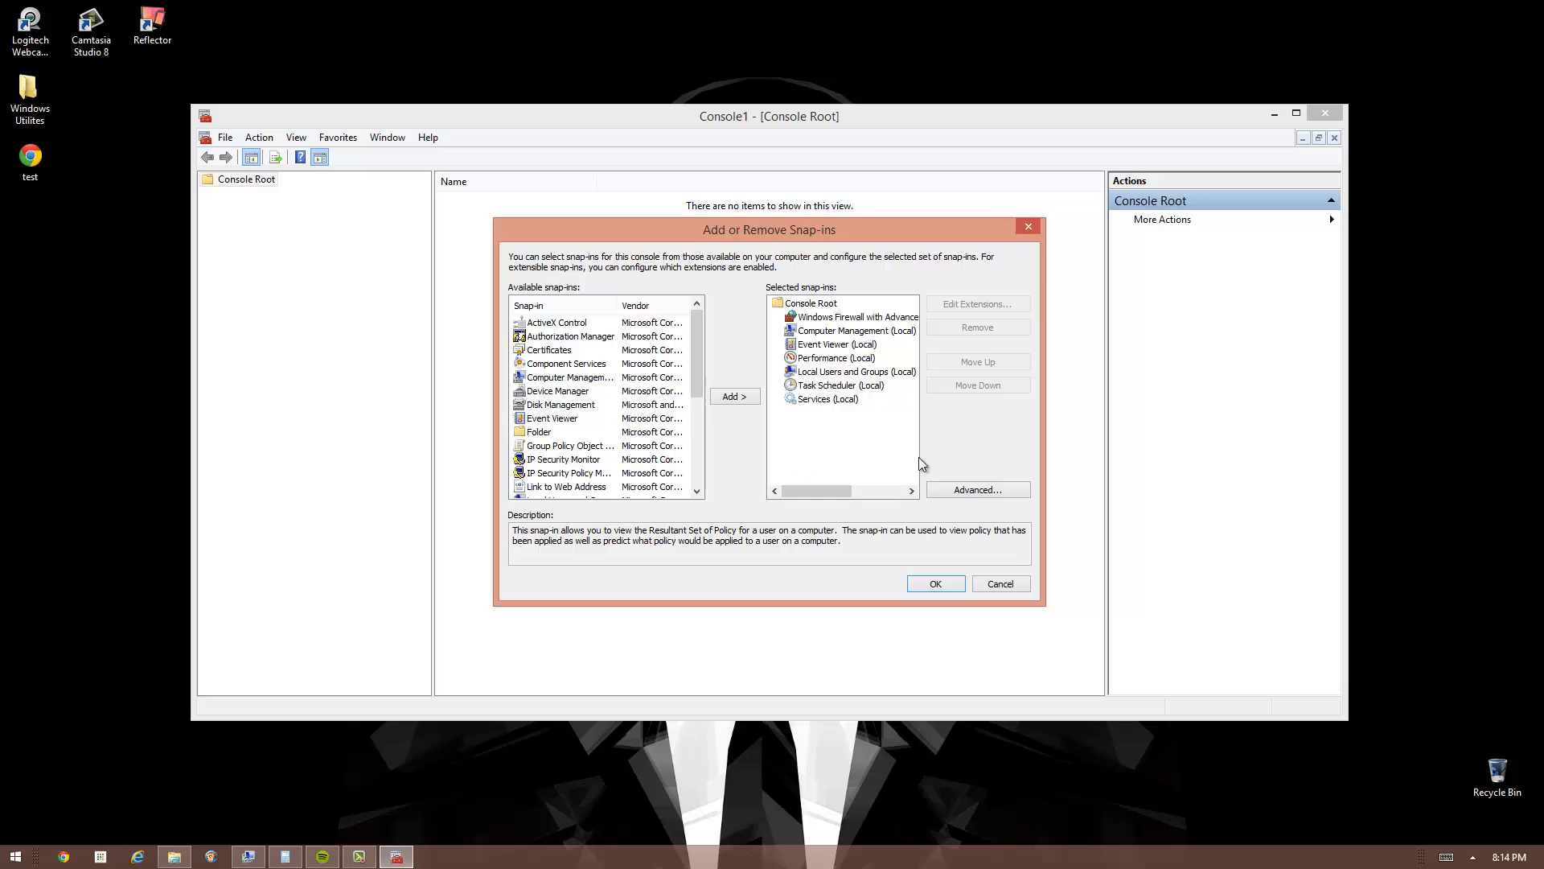
{"action": "left_click", "coordinate": [936, 582]}
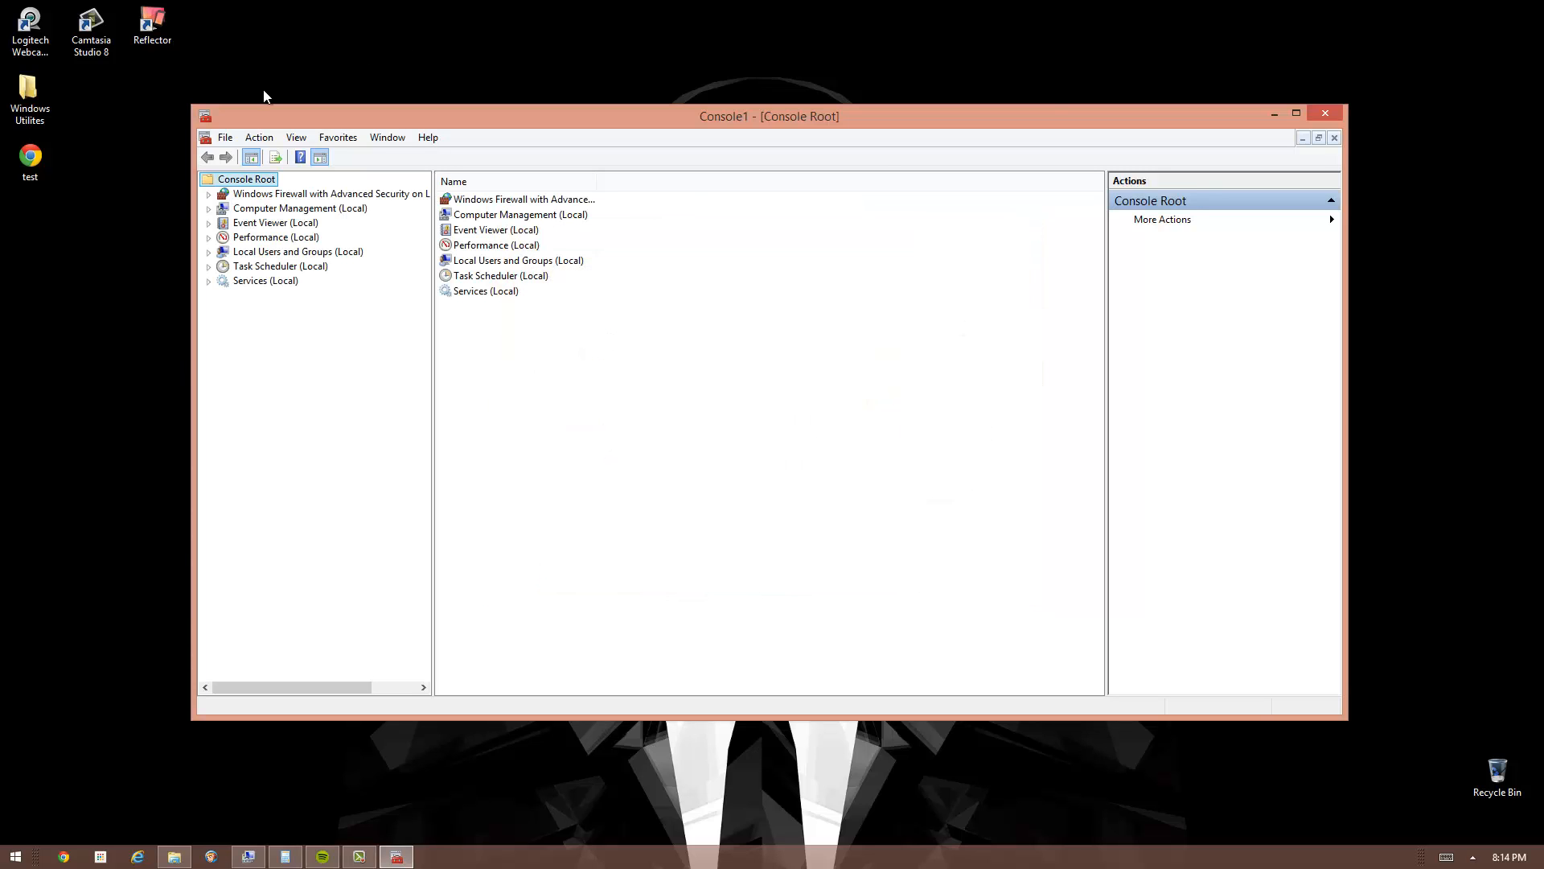
- Save the console to the desktop as MyDefaultConsole
{"action": "left_click_drag", "start_coordinate": [460, 117], "coordinate": [542, 130]}
{"action": "left_click", "coordinate": [304, 150]}
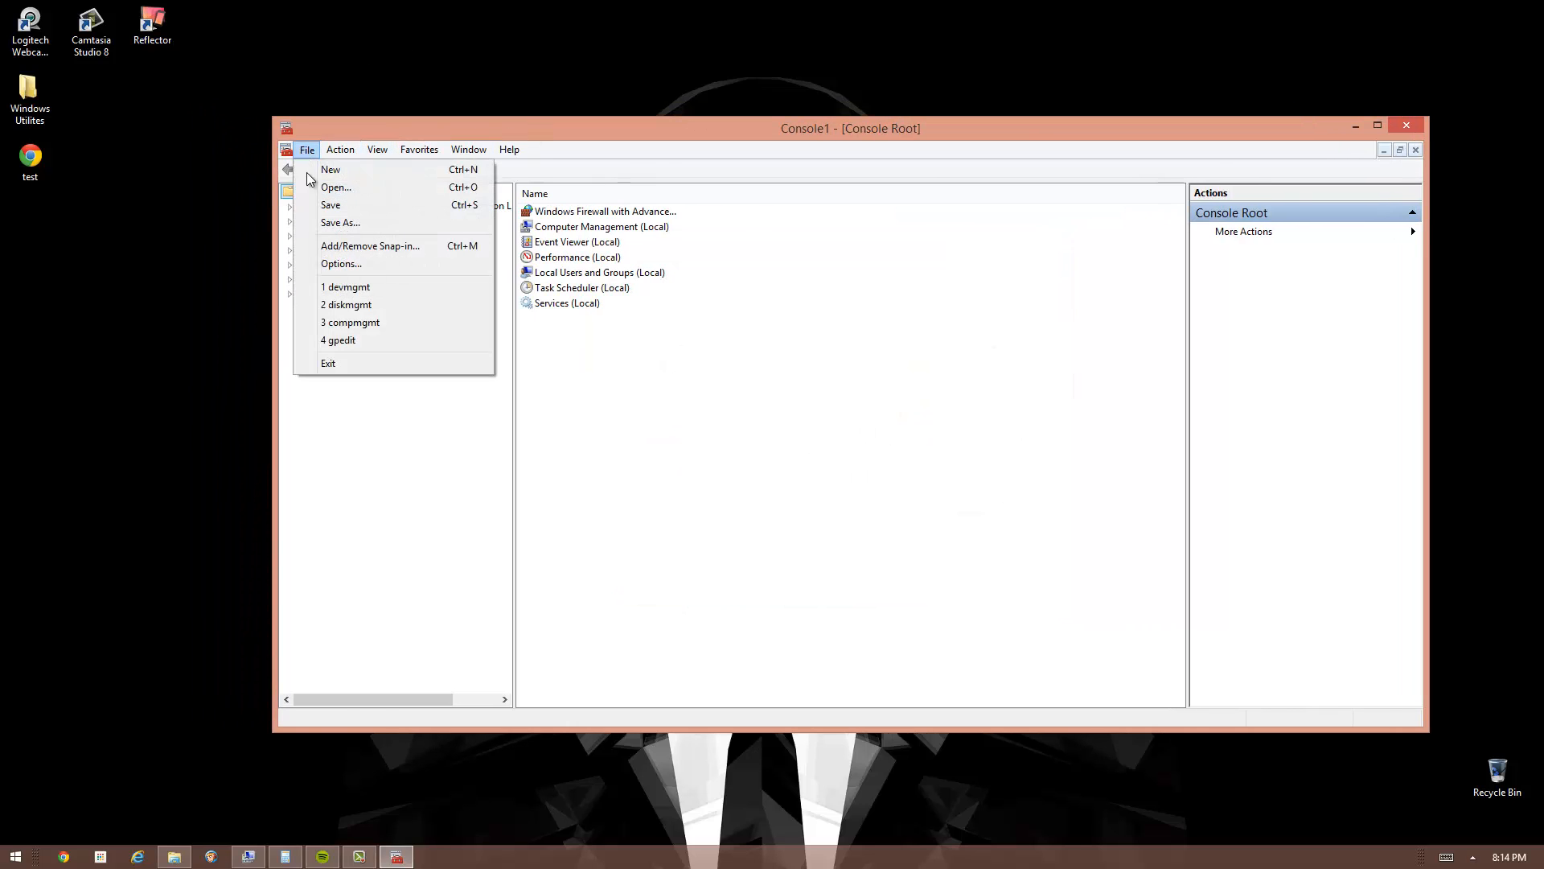
{"action": "left_click", "coordinate": [330, 206]}
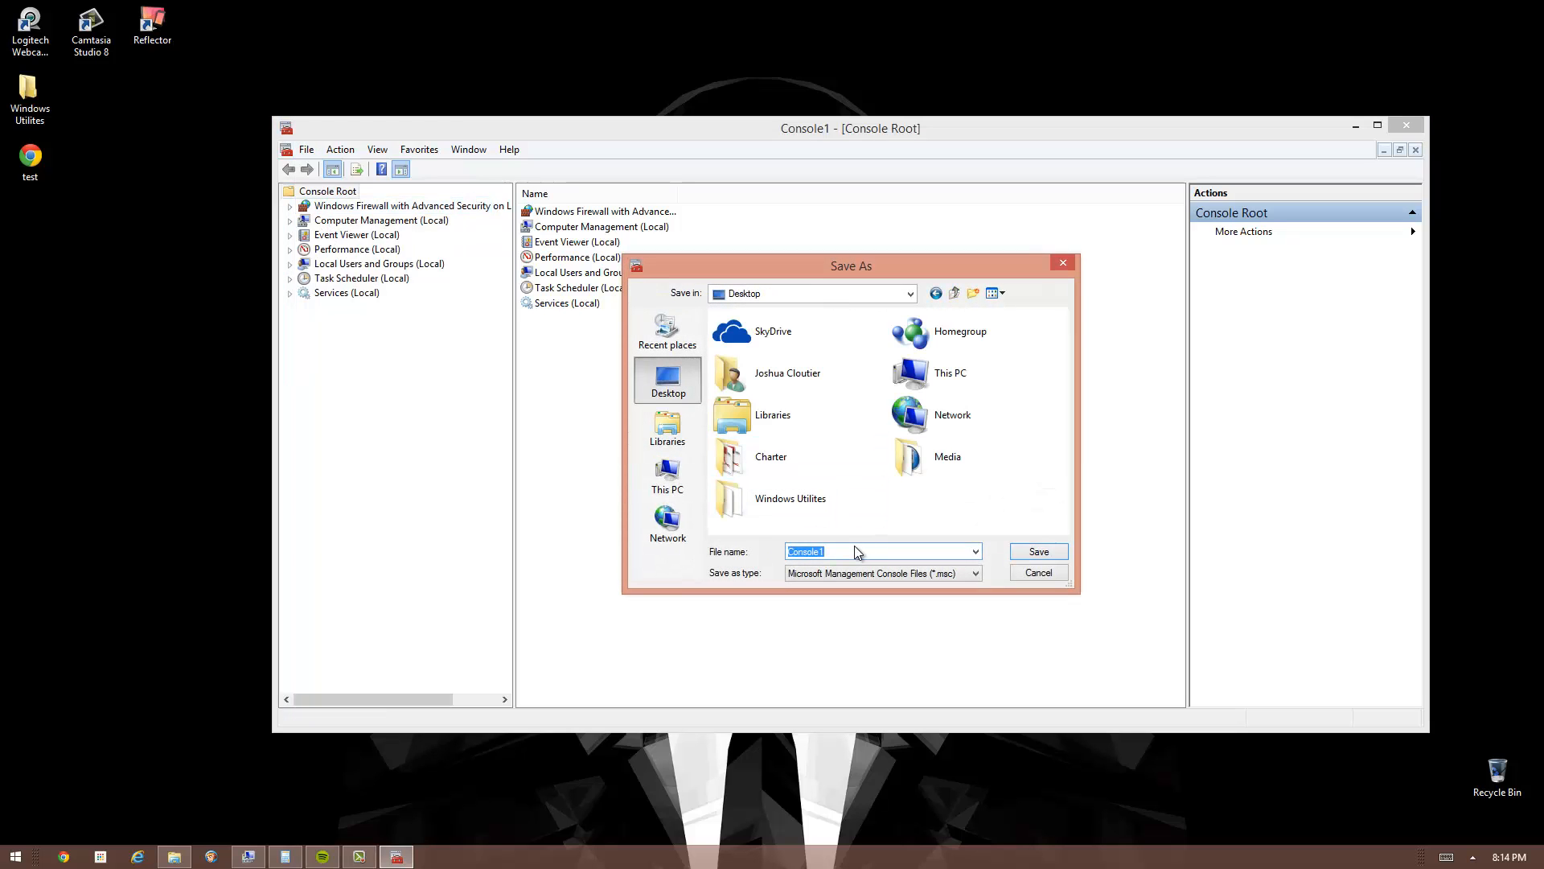
{"action": "key", "text": "BackSpace"}
{"action": "type", "text": "MyDefaultConsole"}
{"action": "key", "text": "Return"}
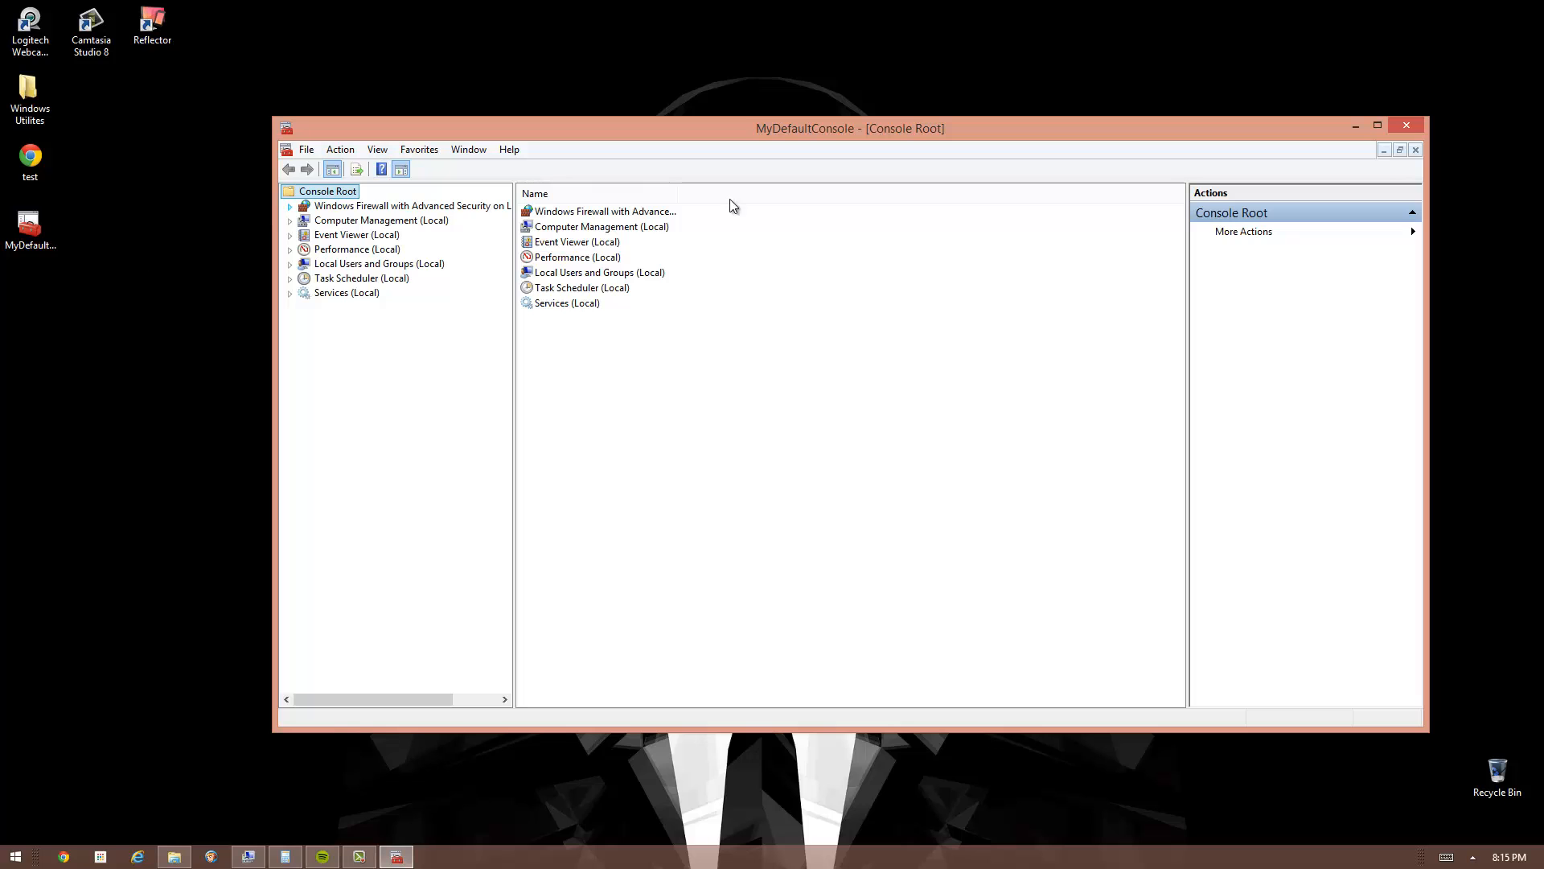
- Close the console, reopening MyDefaultConsole from the desktop, and display its Windows Firewall with Advanced Security snap-in
{"action": "left_click", "coordinate": [1406, 122]}
{"action": "double_click", "coordinate": [30, 241]}
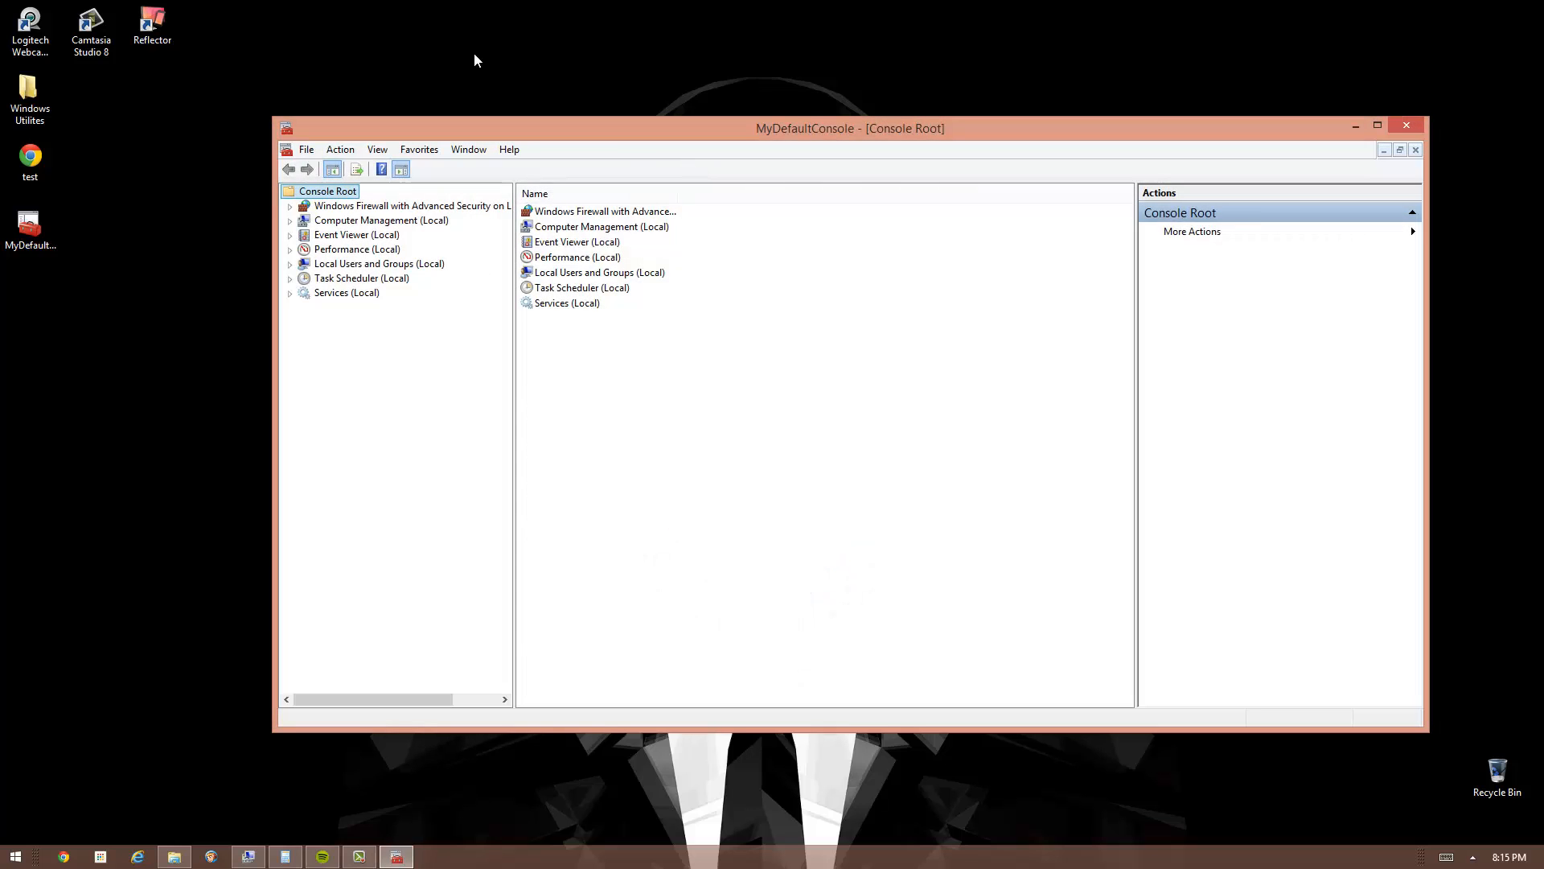
{"action": "left_click", "coordinate": [358, 207]}
{"action": "left_click", "coordinate": [354, 219]}
{"action": "left_click", "coordinate": [344, 207]}
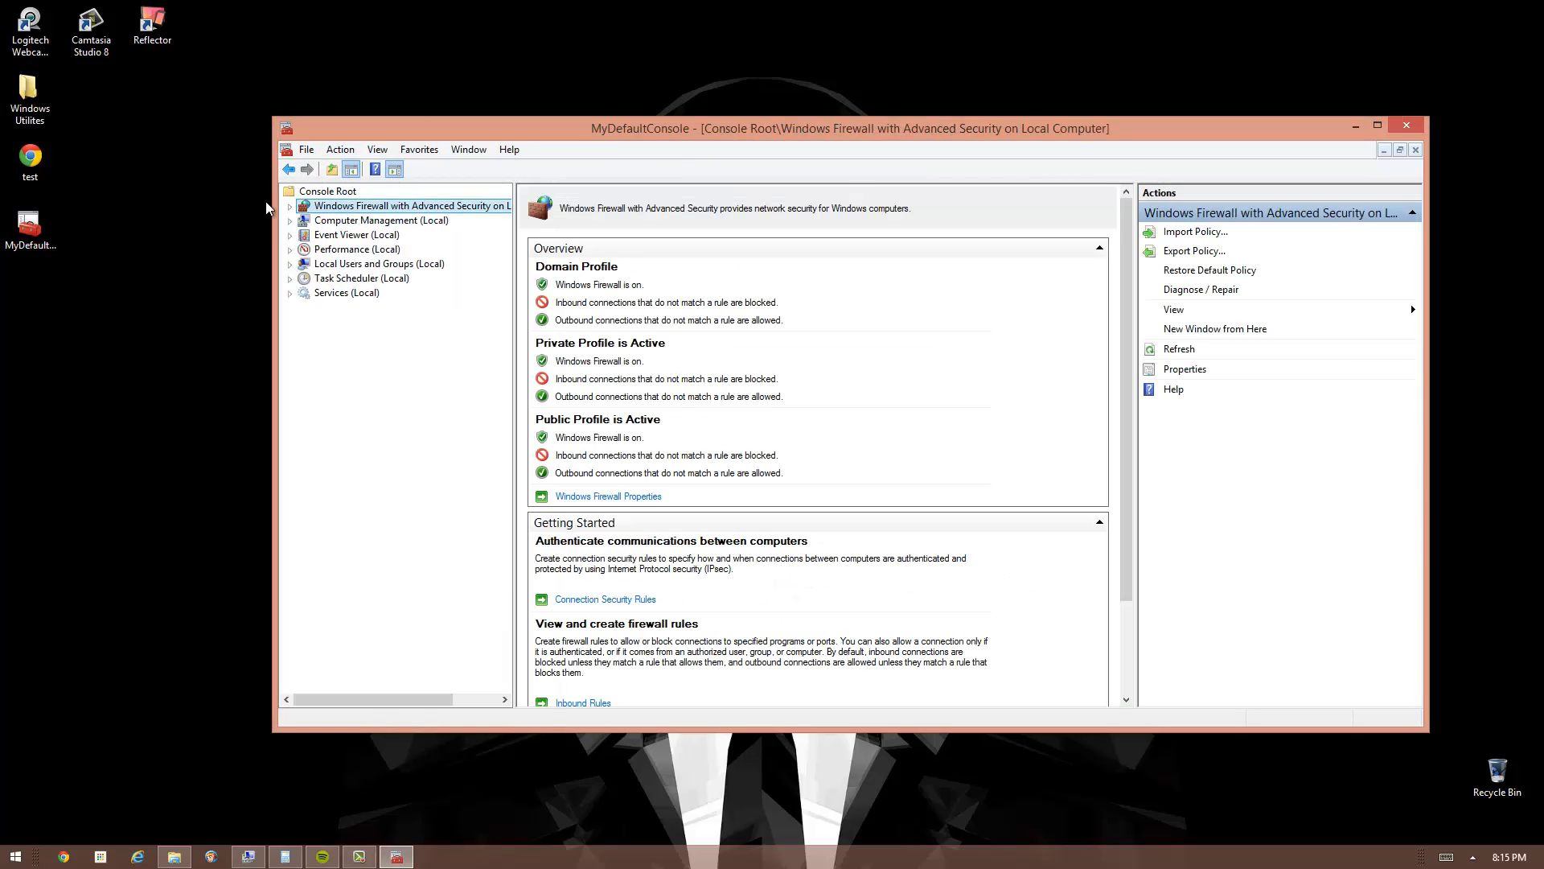
- Expand the Windows Firewall snap-in and view its inbound rules, outbound rules and monitoring pages before returning to its overview
{"action": "left_click", "coordinate": [291, 207]}
{"action": "left_click", "coordinate": [354, 220]}
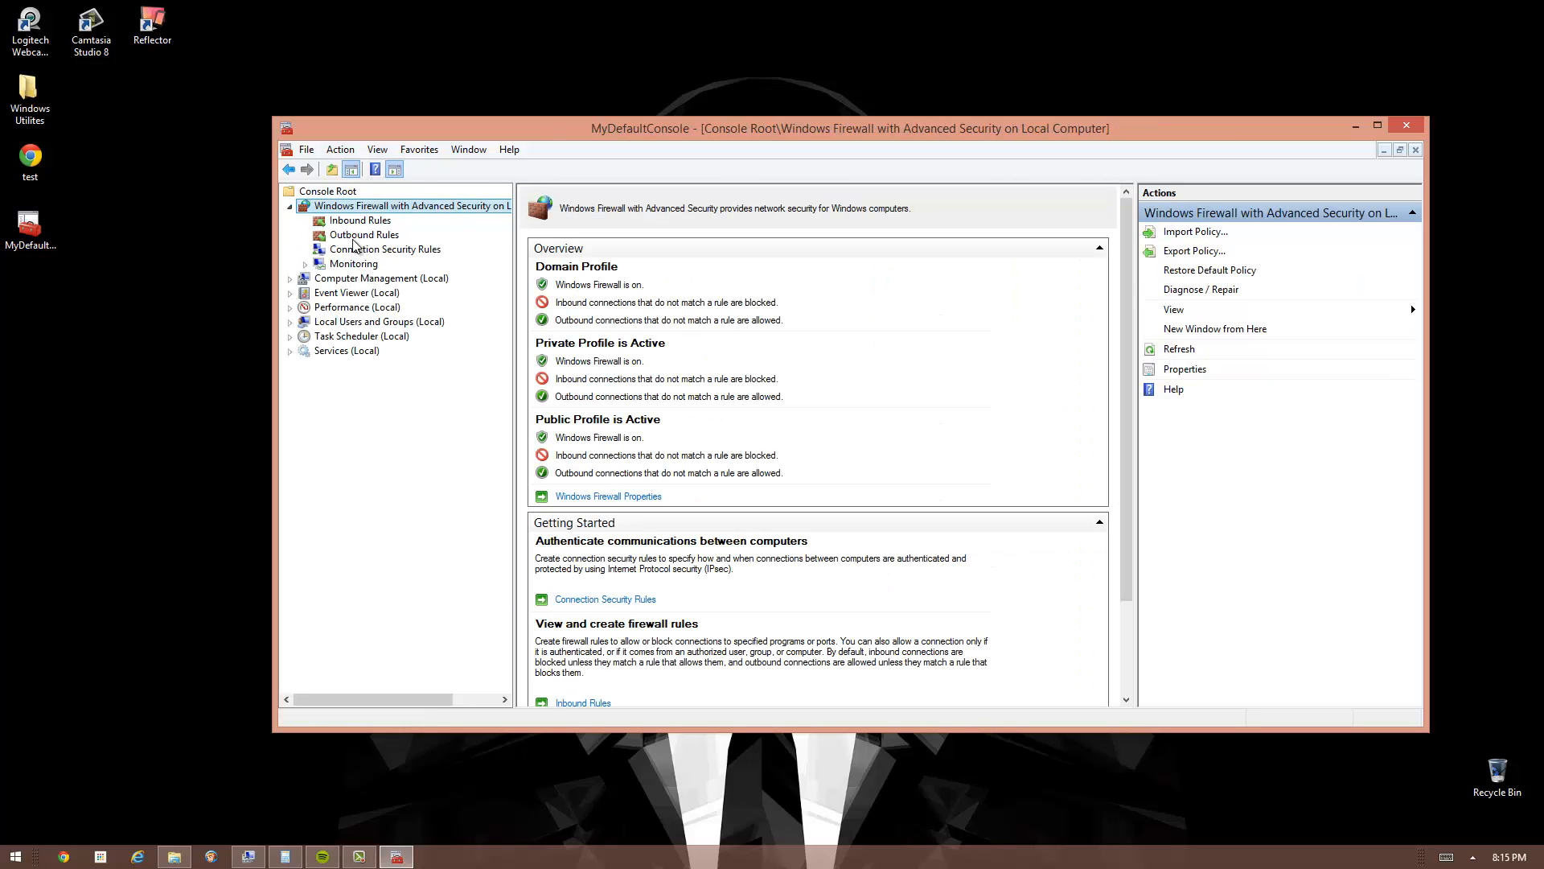
{"action": "left_click", "coordinate": [360, 222]}
{"action": "left_click", "coordinate": [358, 235]}
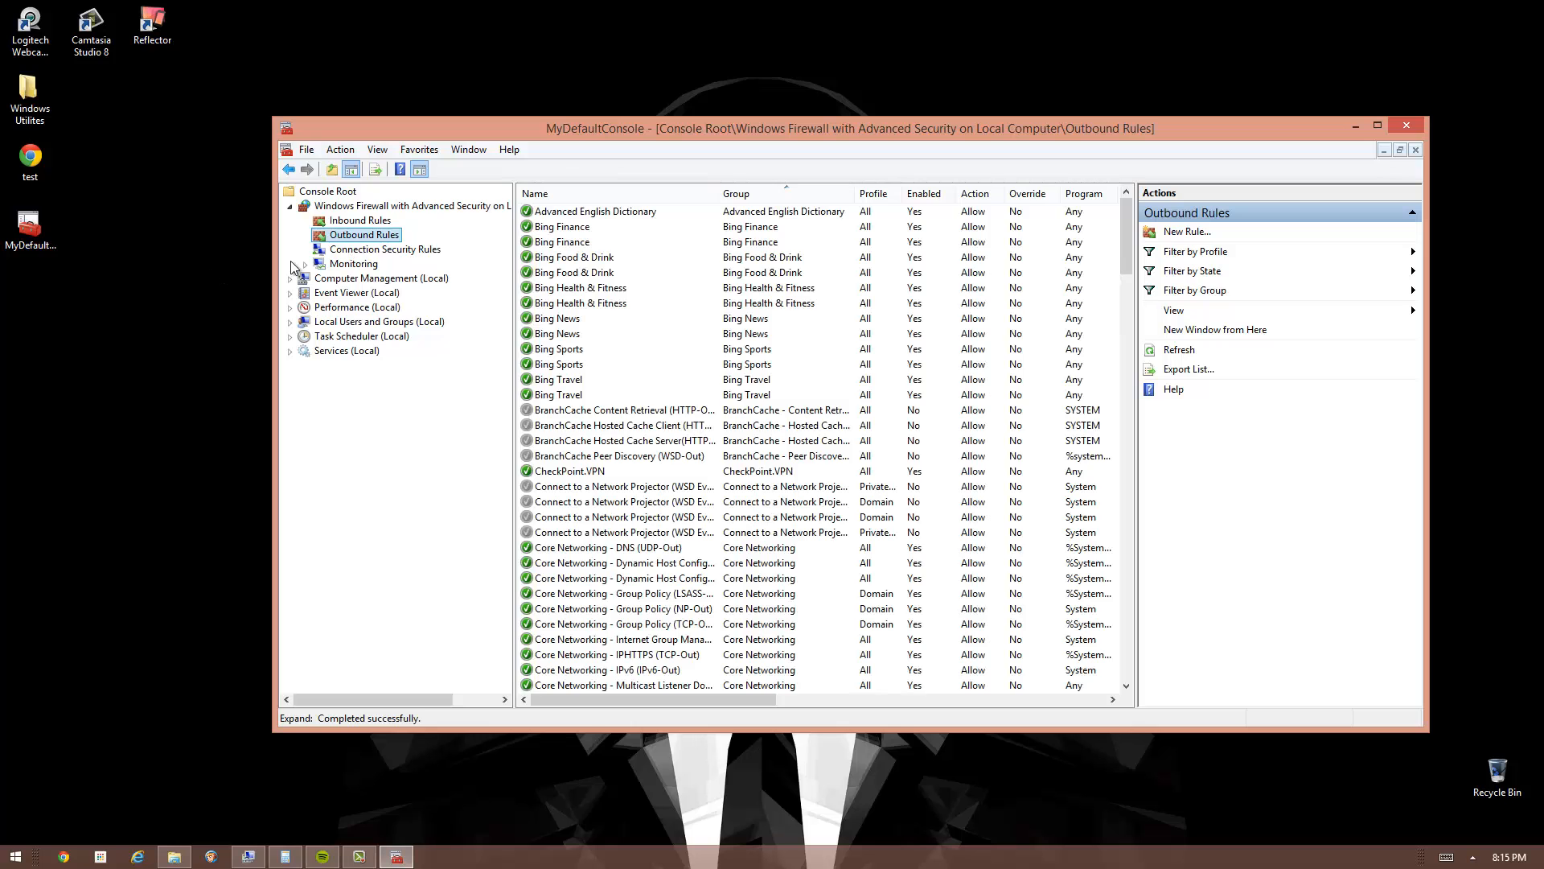
{"action": "left_click", "coordinate": [366, 264]}
{"action": "left_click", "coordinate": [380, 221]}
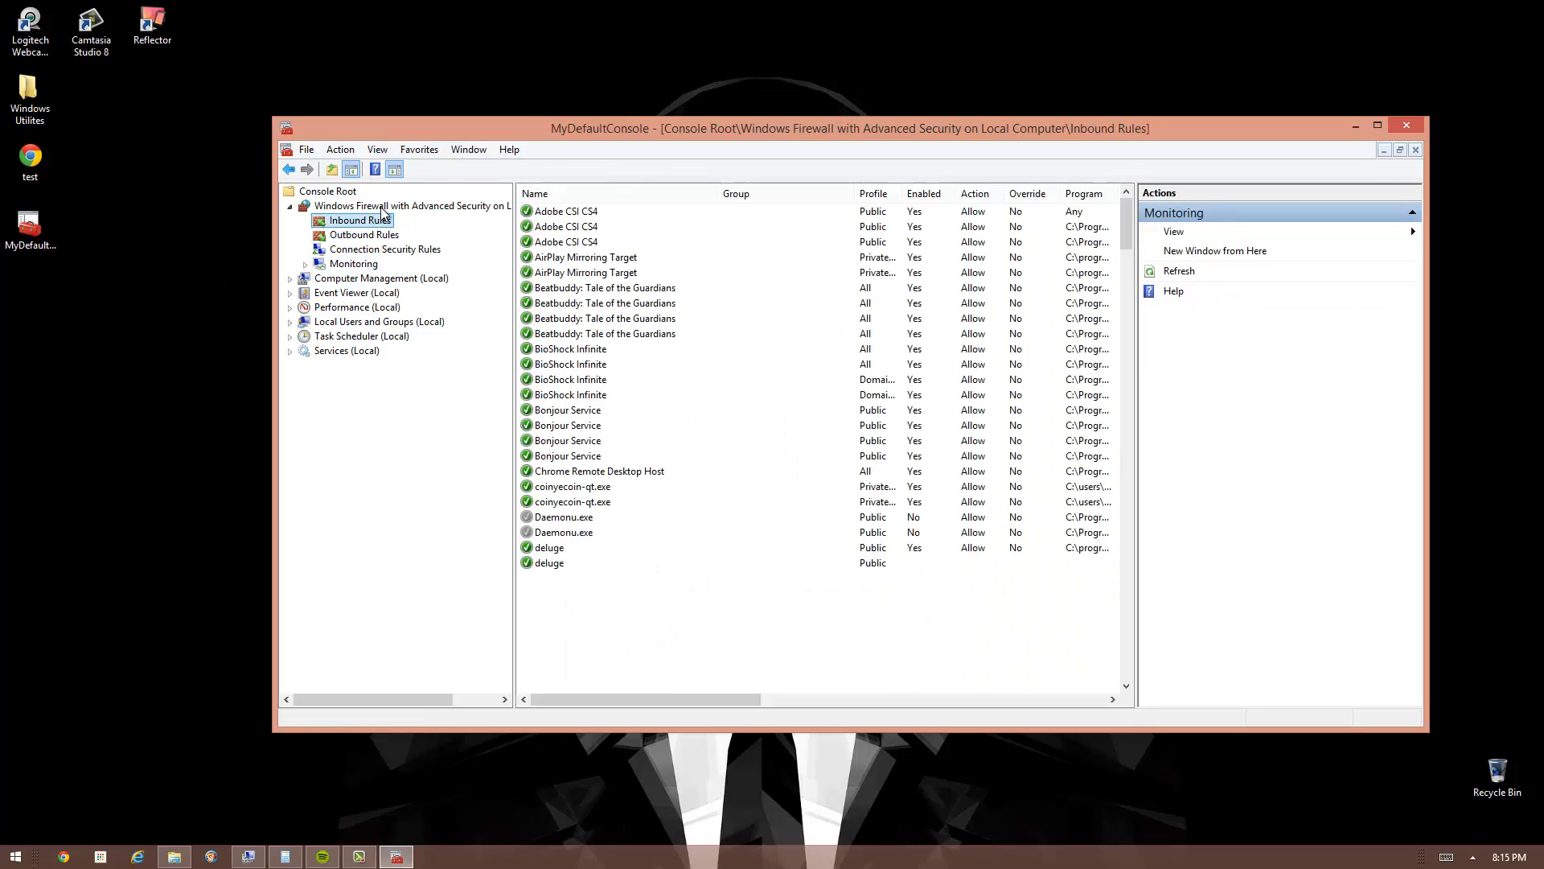
{"action": "left_click", "coordinate": [381, 207]}
- Open Control Panel and search it for "firewall"
{"action": "right_click", "coordinate": [18, 855]}
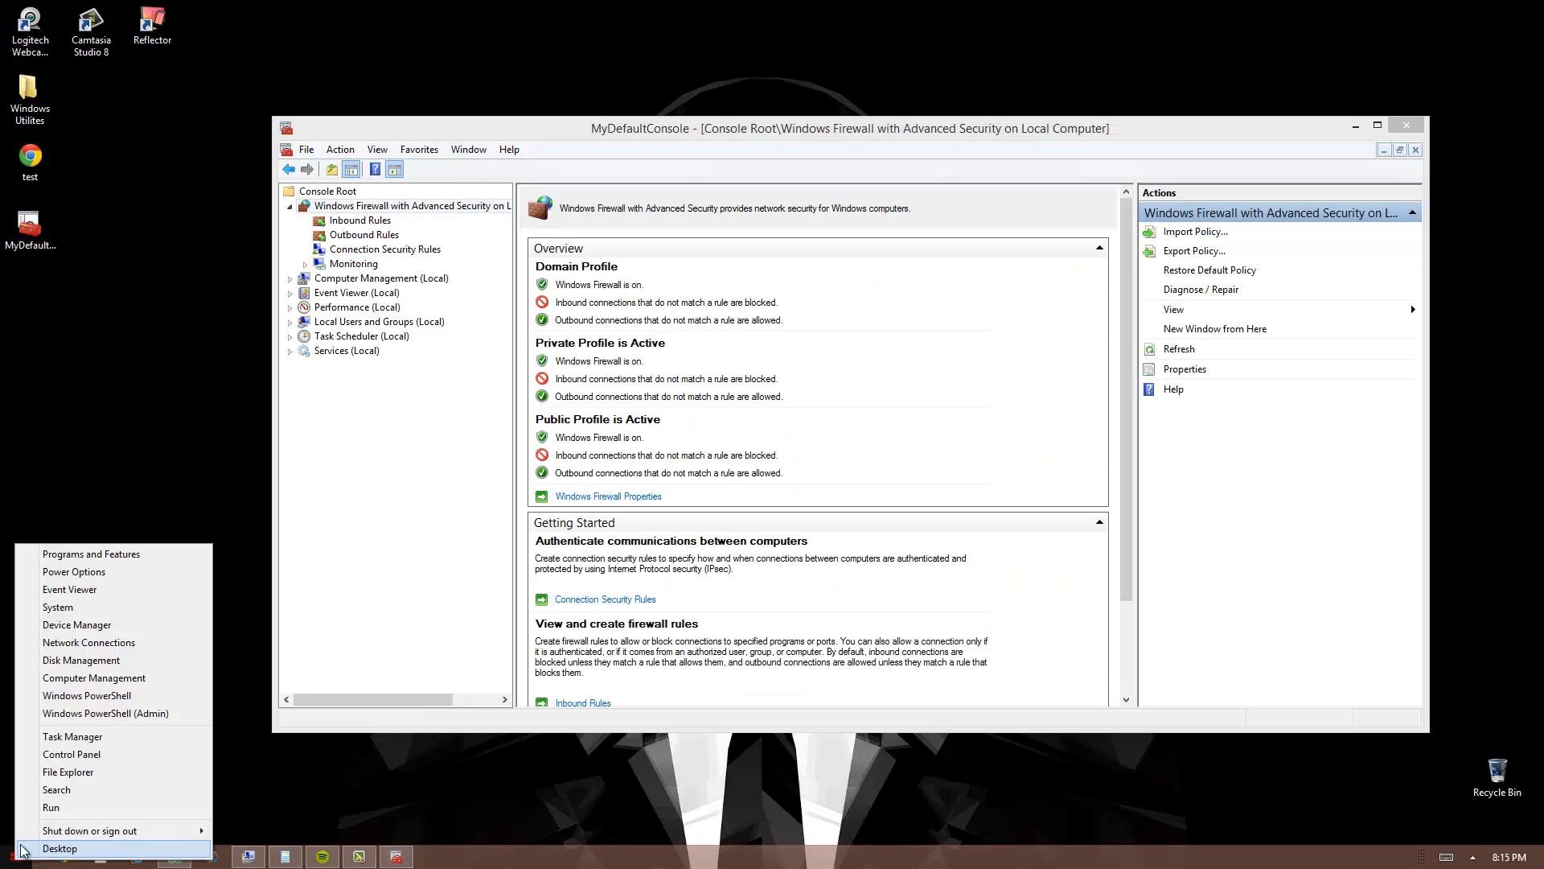
{"action": "left_click", "coordinate": [78, 758]}
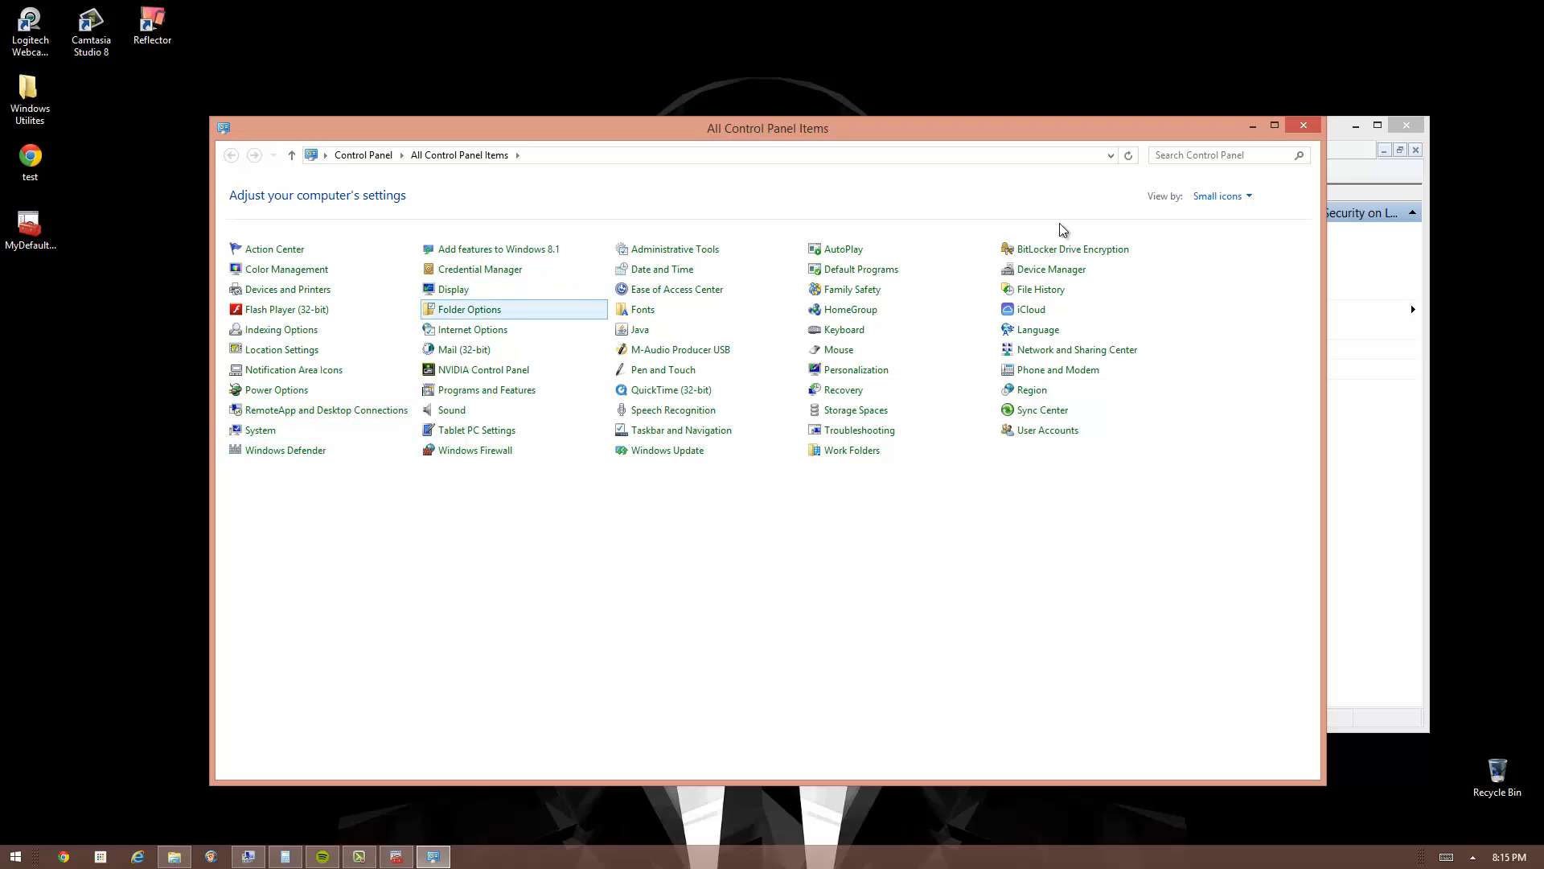
{"action": "left_click", "coordinate": [1221, 156]}
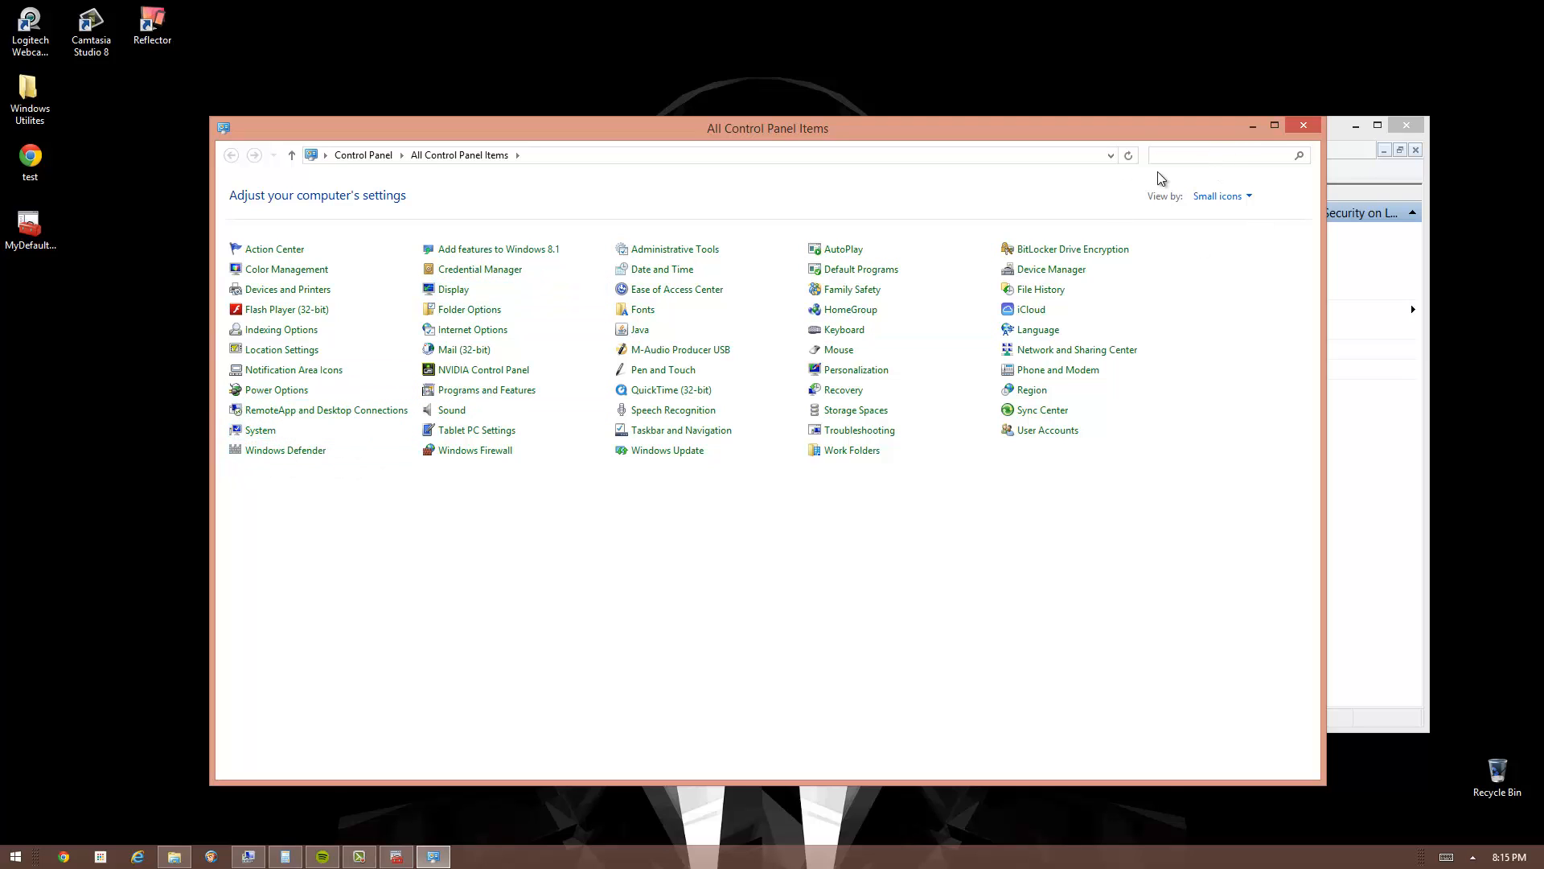
{"action": "type", "text": "f"}
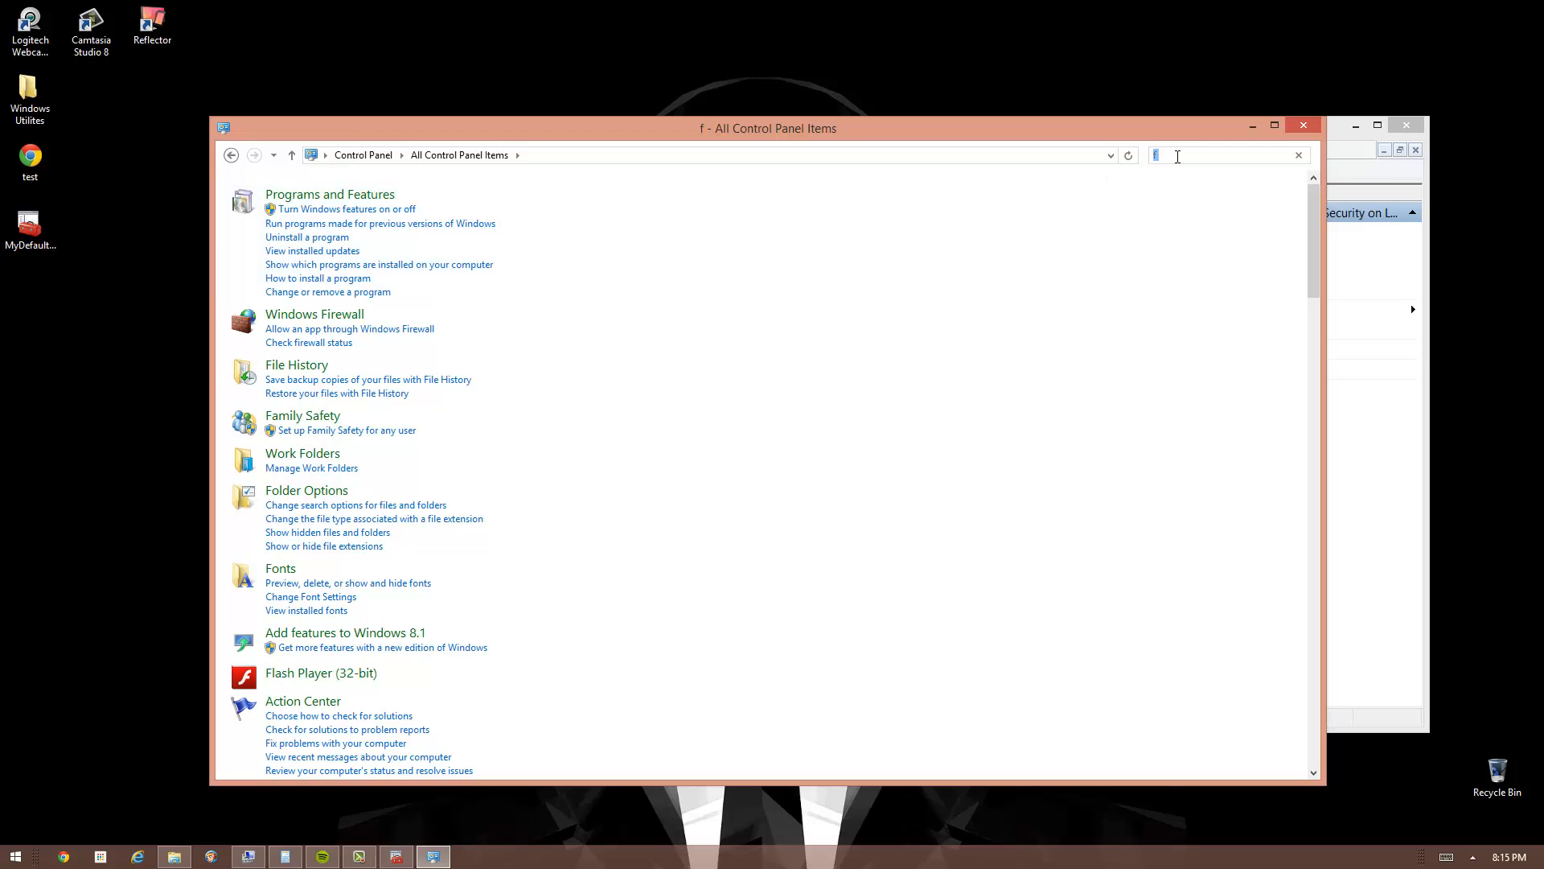
{"action": "type", "text": "irewall"}
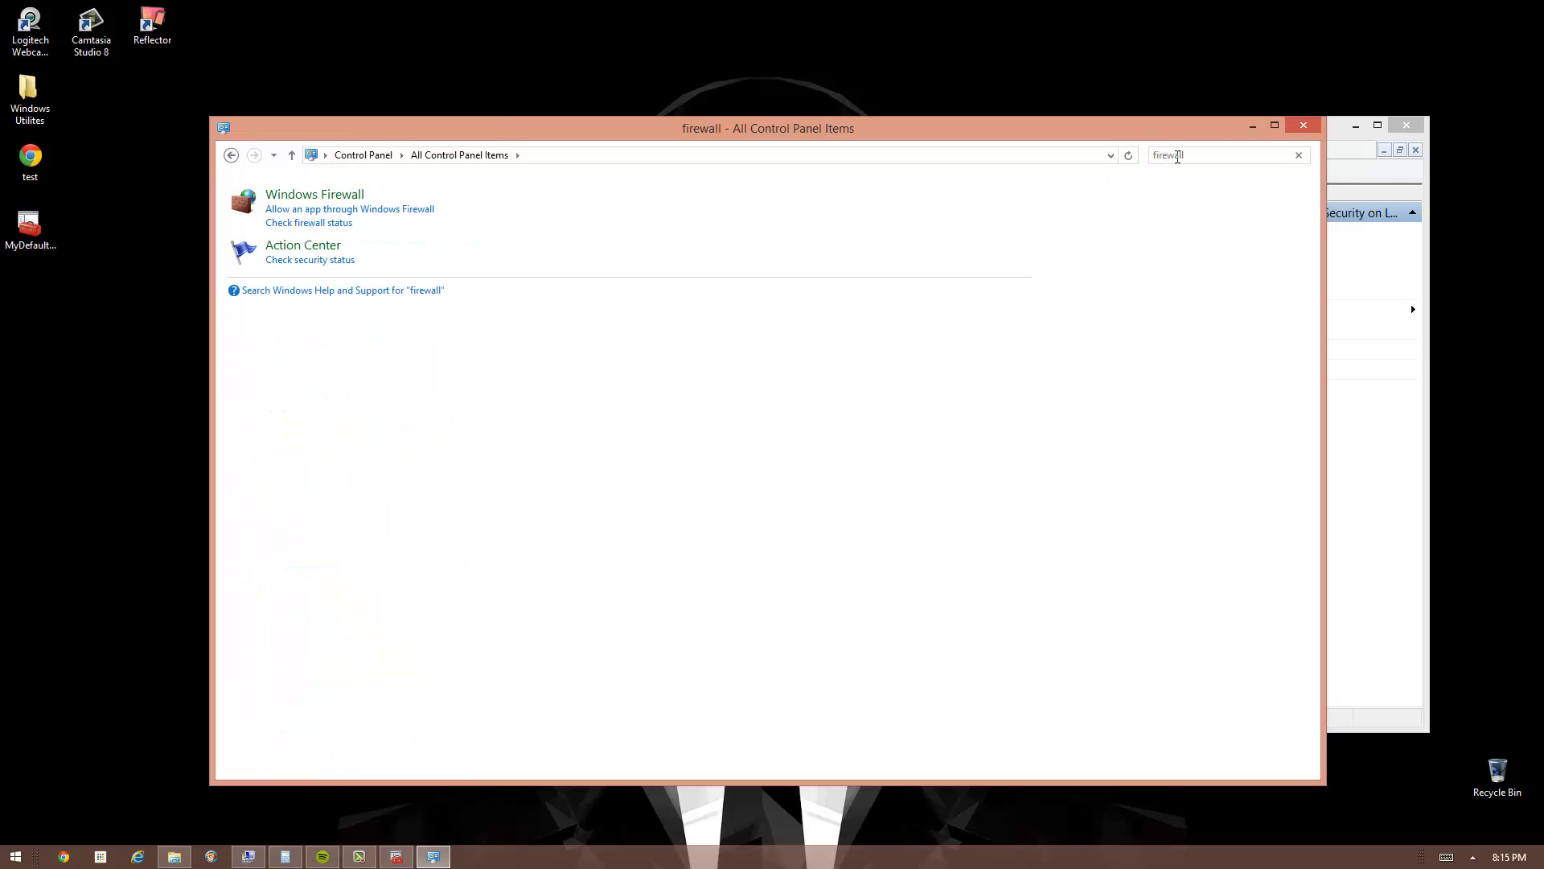
- Open the advanced settings of Windows Firewall from the Control Panel results, and close the firewall windows
{"action": "left_click", "coordinate": [351, 196]}
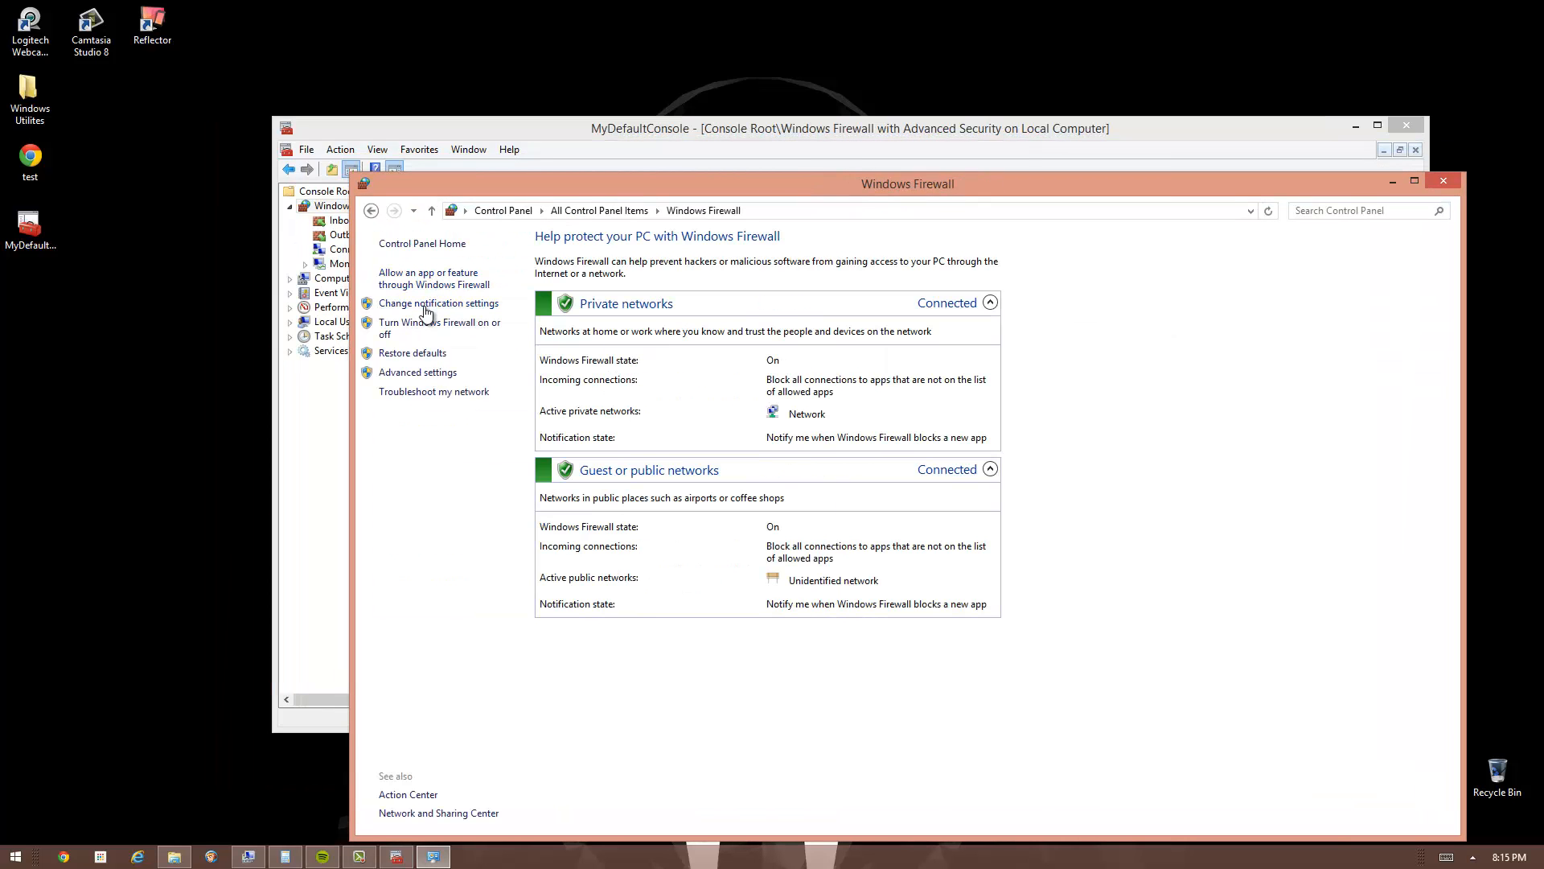
{"action": "left_click", "coordinate": [435, 373]}
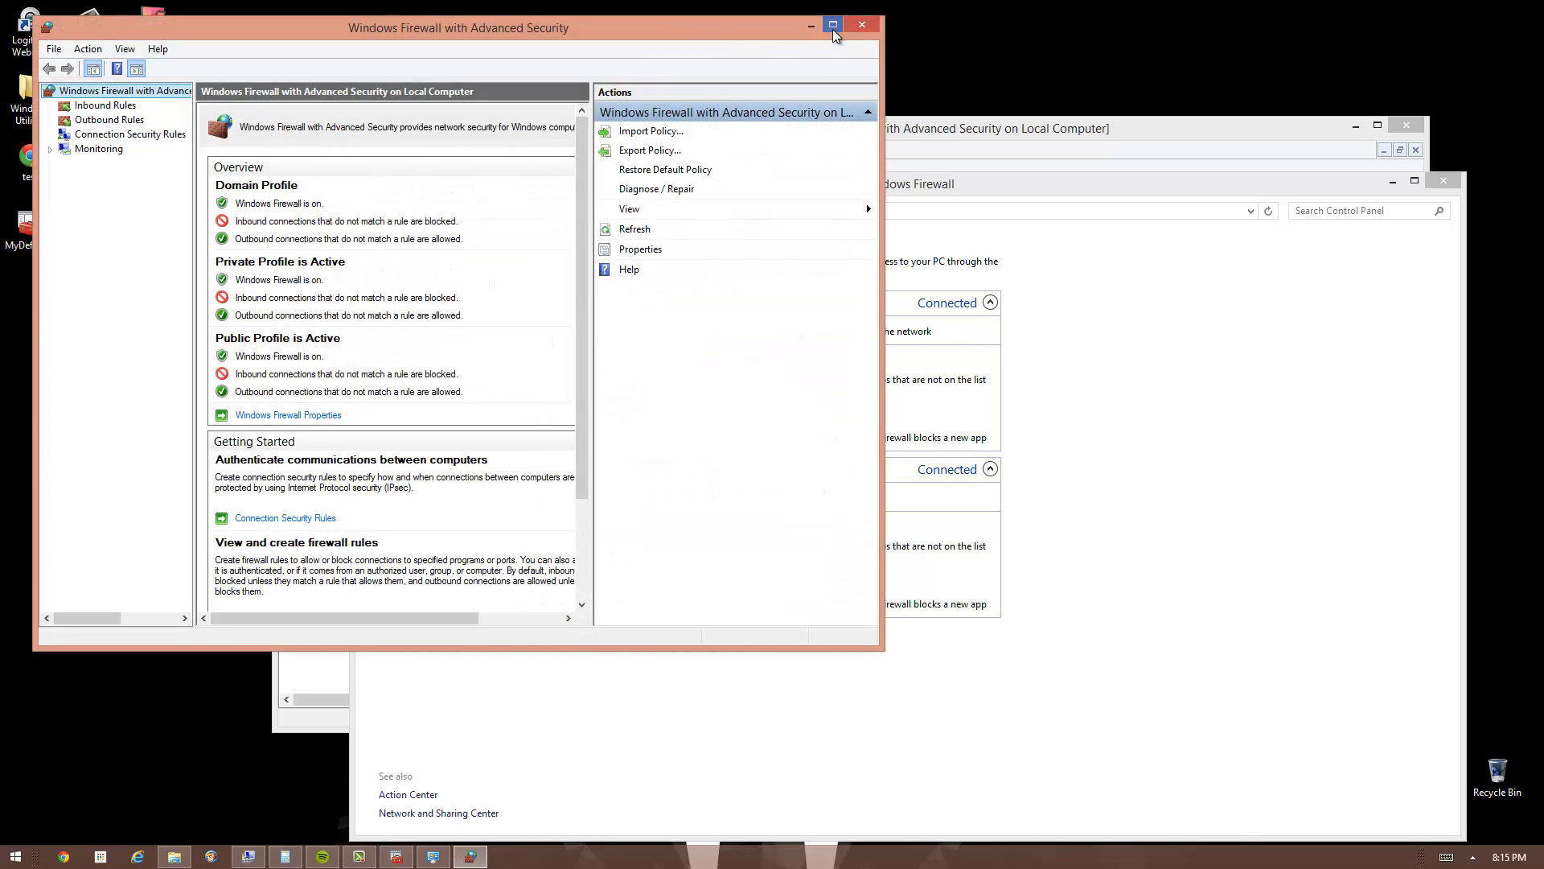
{"action": "left_click", "coordinate": [835, 27]}
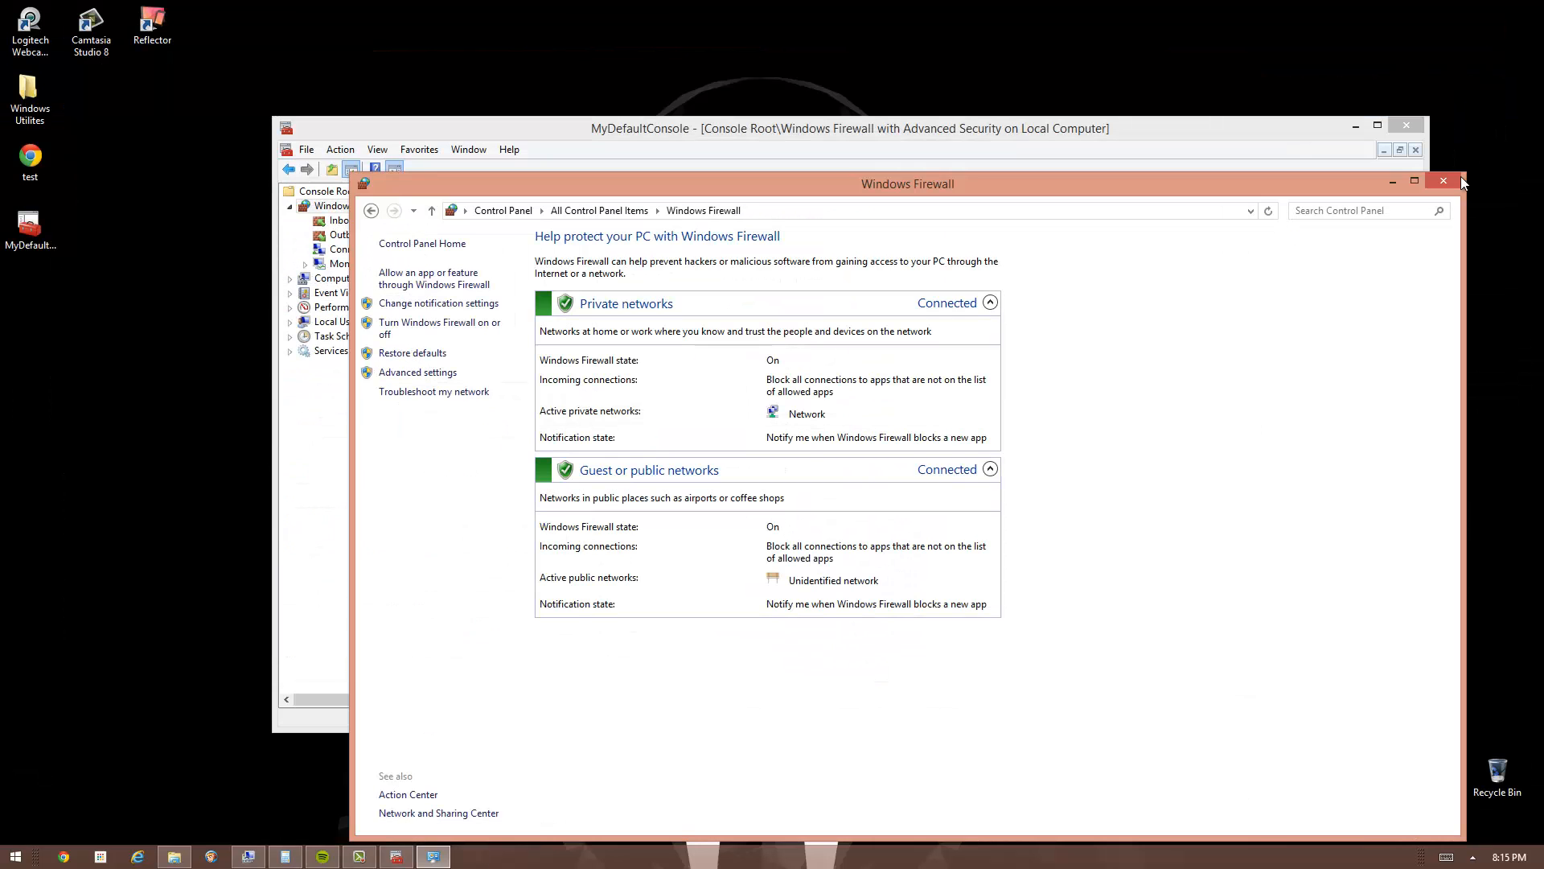
- Return to MyDefaultConsole and examine the firewall's outbound rules, inbound rules and monitoring again for comparison
{"action": "left_click", "coordinate": [353, 236]}
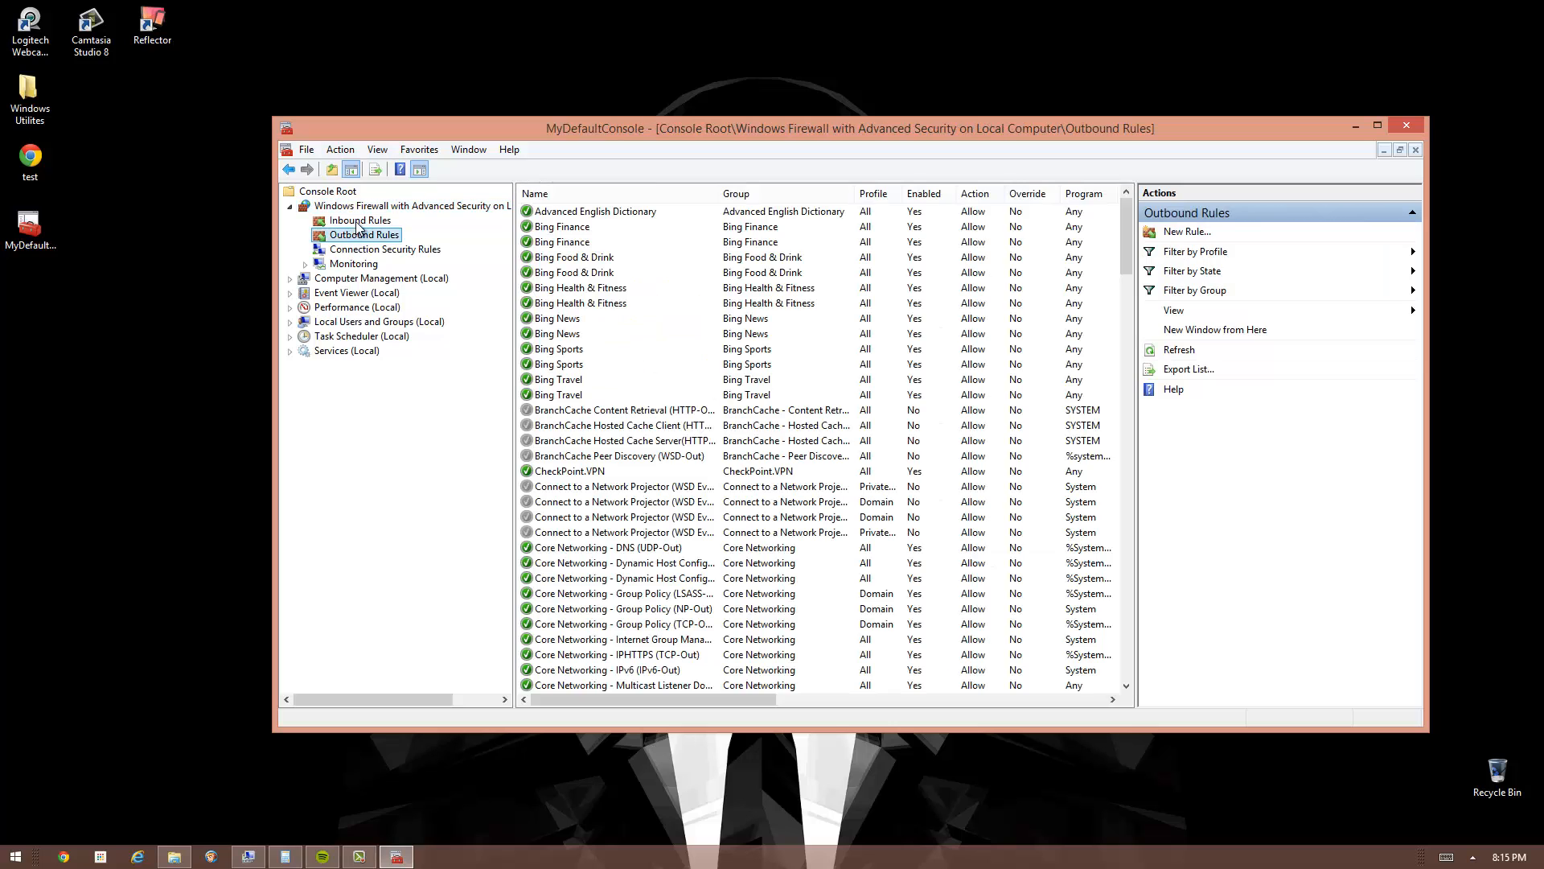
{"action": "left_click", "coordinate": [355, 220]}
{"action": "left_click", "coordinate": [359, 206]}
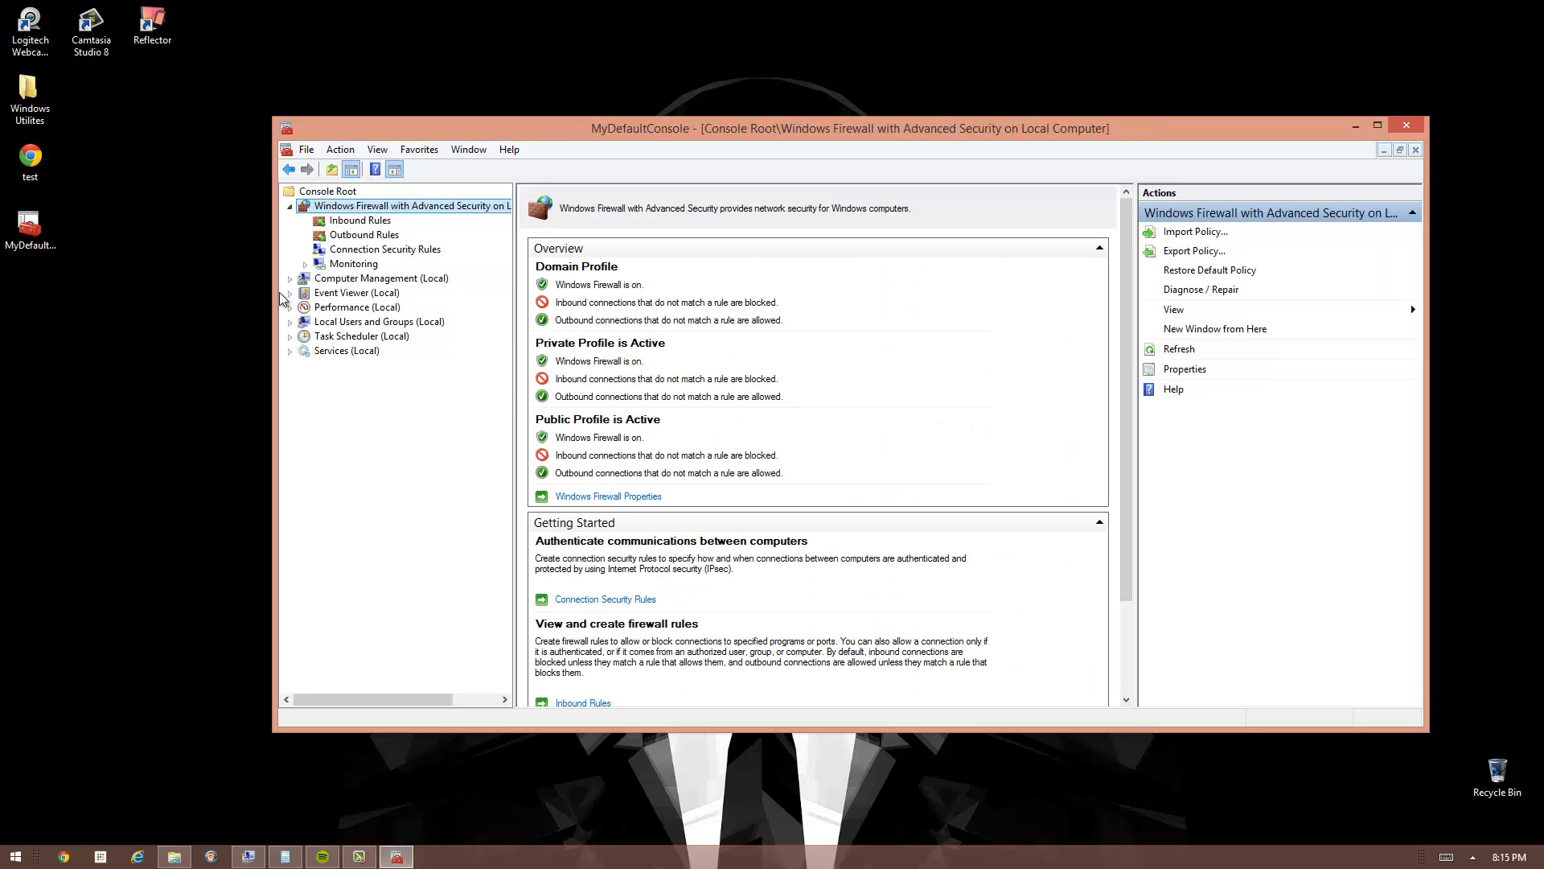
{"action": "left_click", "coordinate": [355, 266]}
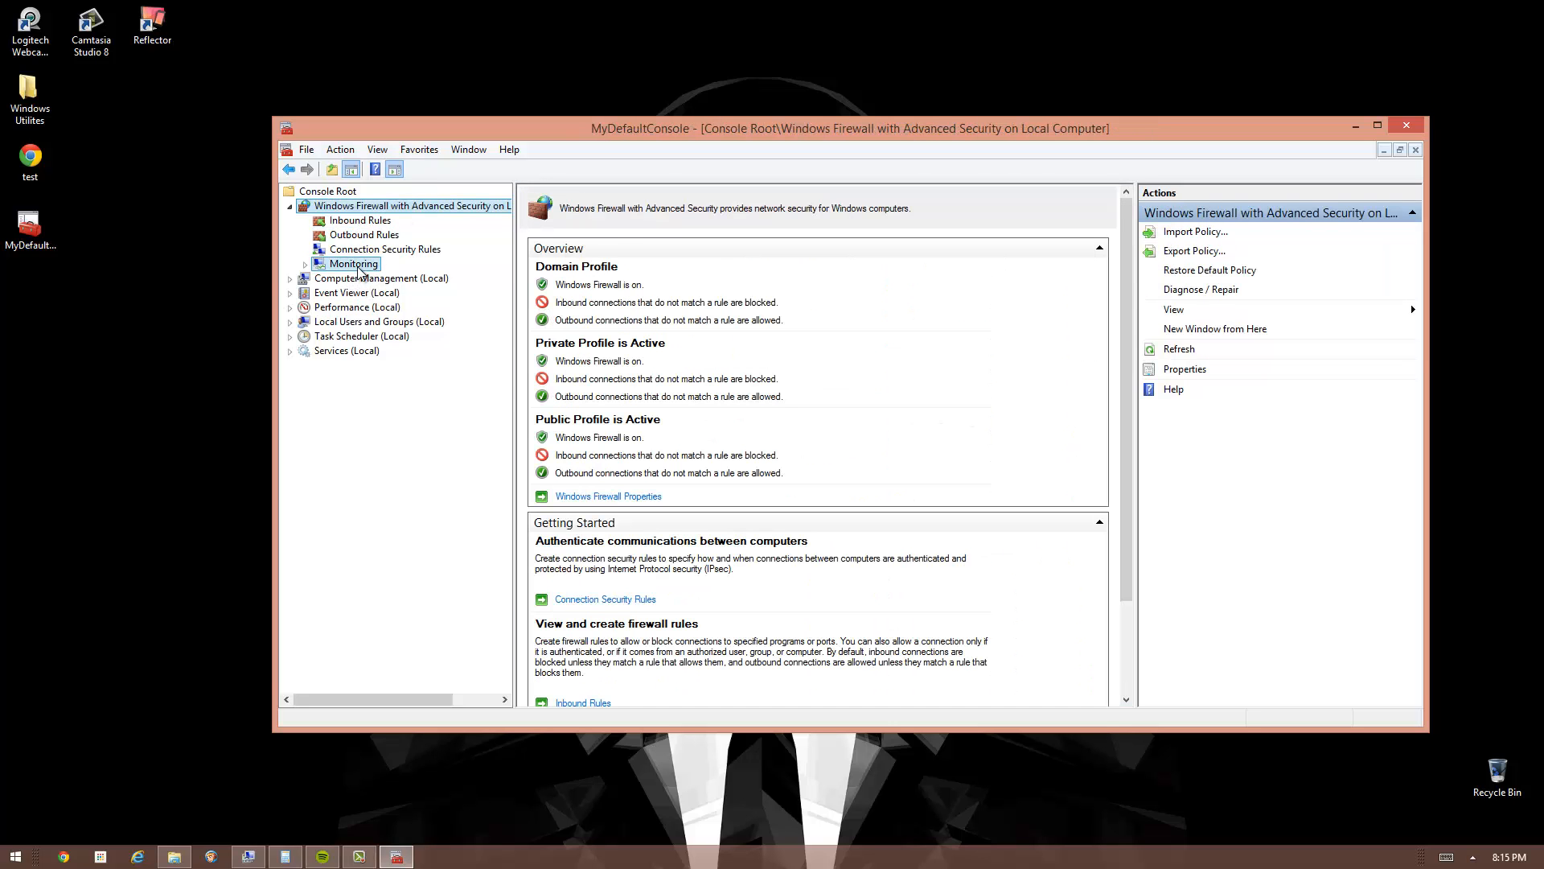
{"action": "left_click", "coordinate": [347, 254]}
{"action": "left_click", "coordinate": [359, 222]}
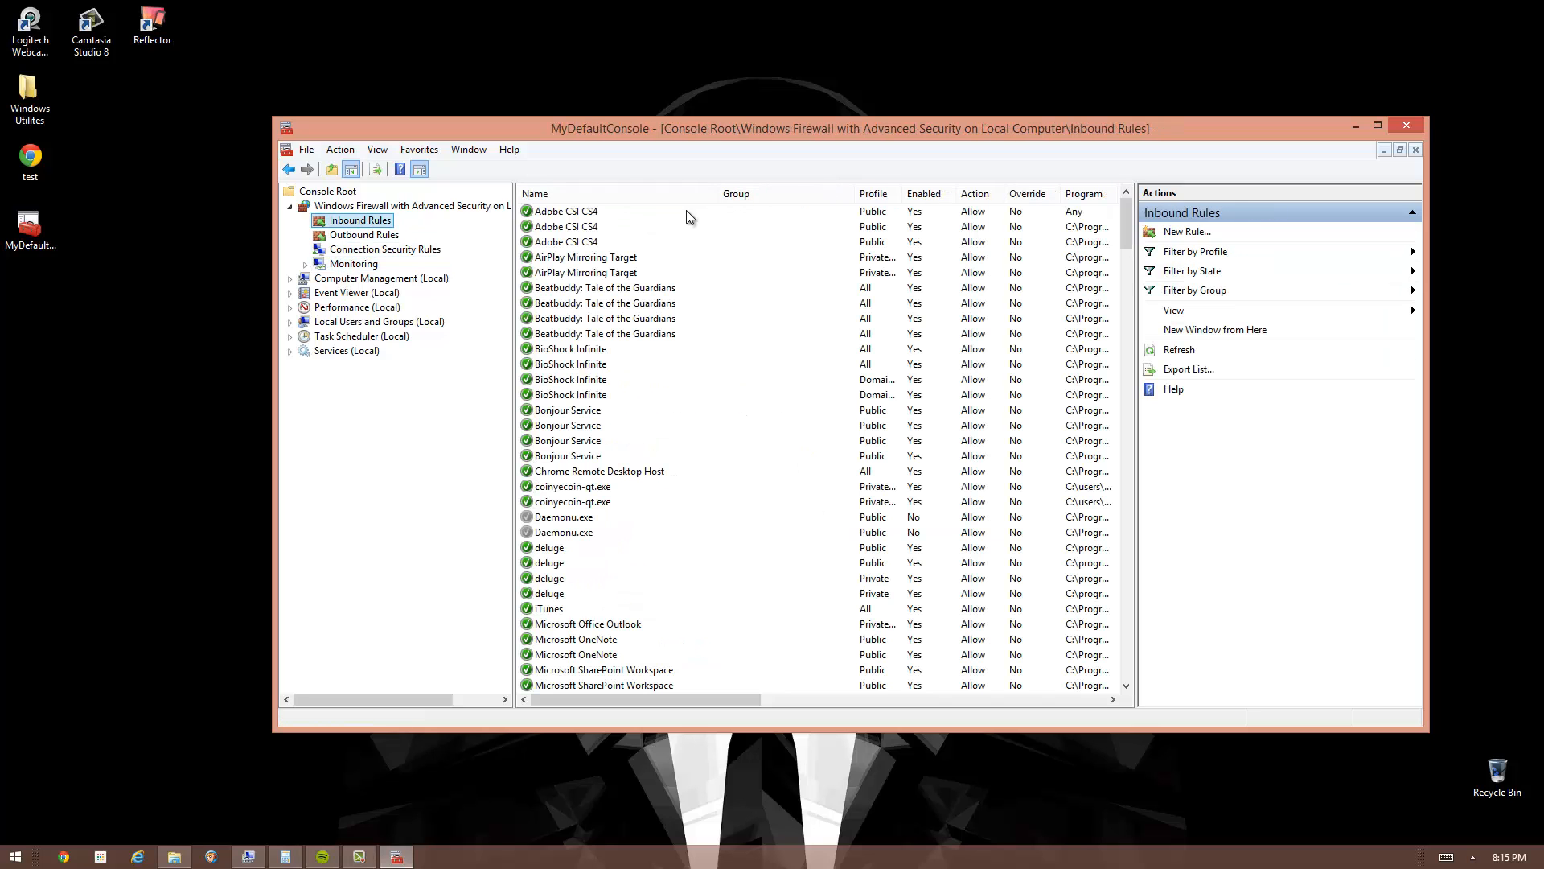
{"action": "left_click", "coordinate": [358, 265]}
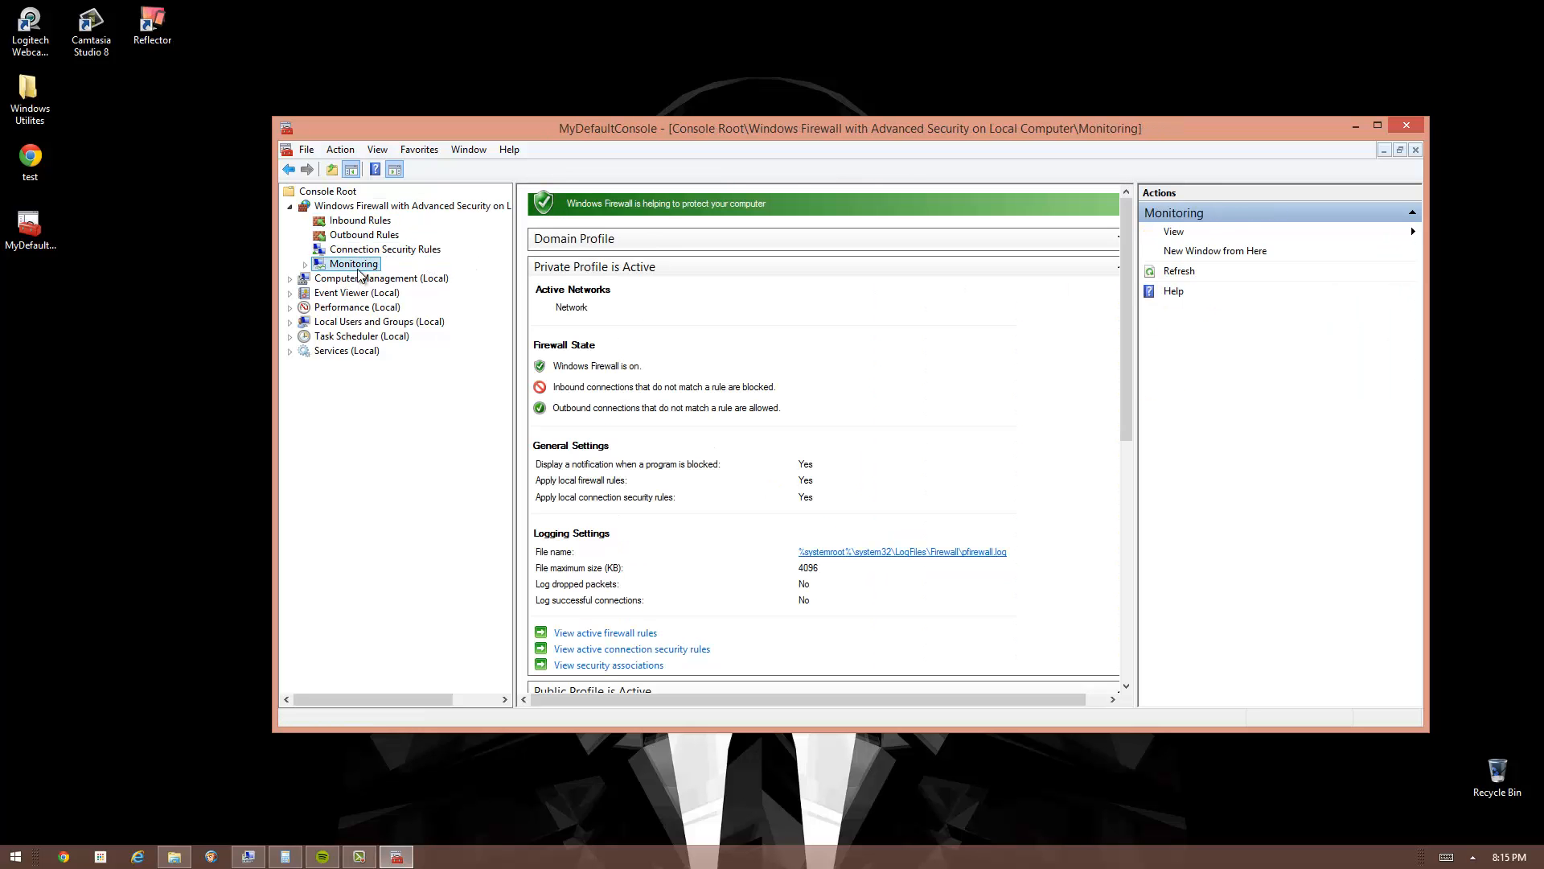
- Expand Computer Management in the console tree and view the Event Viewer under System Tools
{"action": "left_click", "coordinate": [366, 279]}
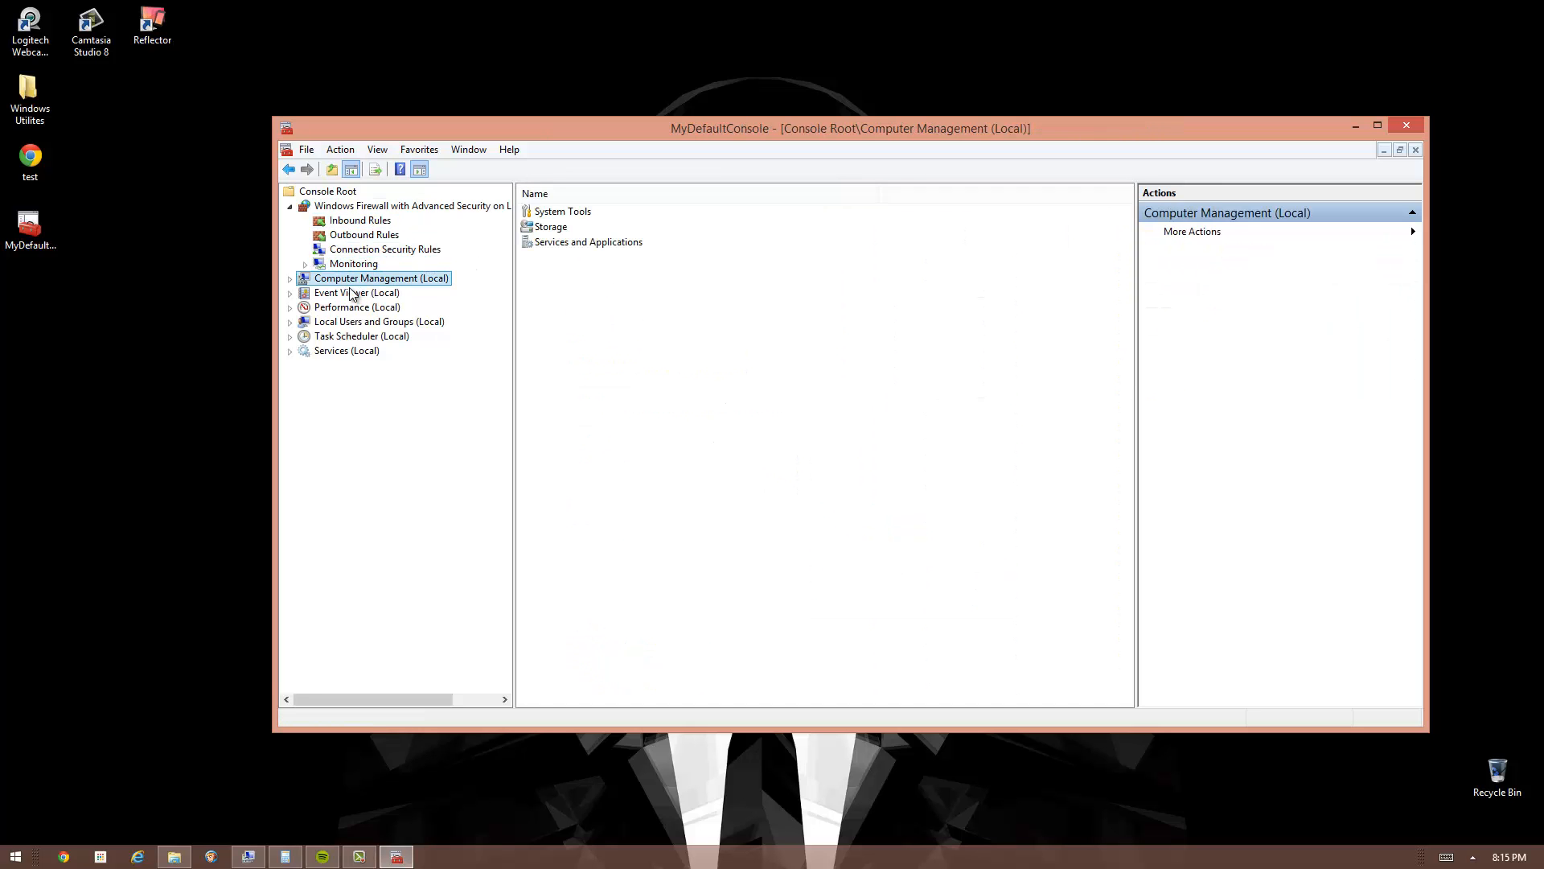
{"action": "left_click", "coordinate": [290, 279]}
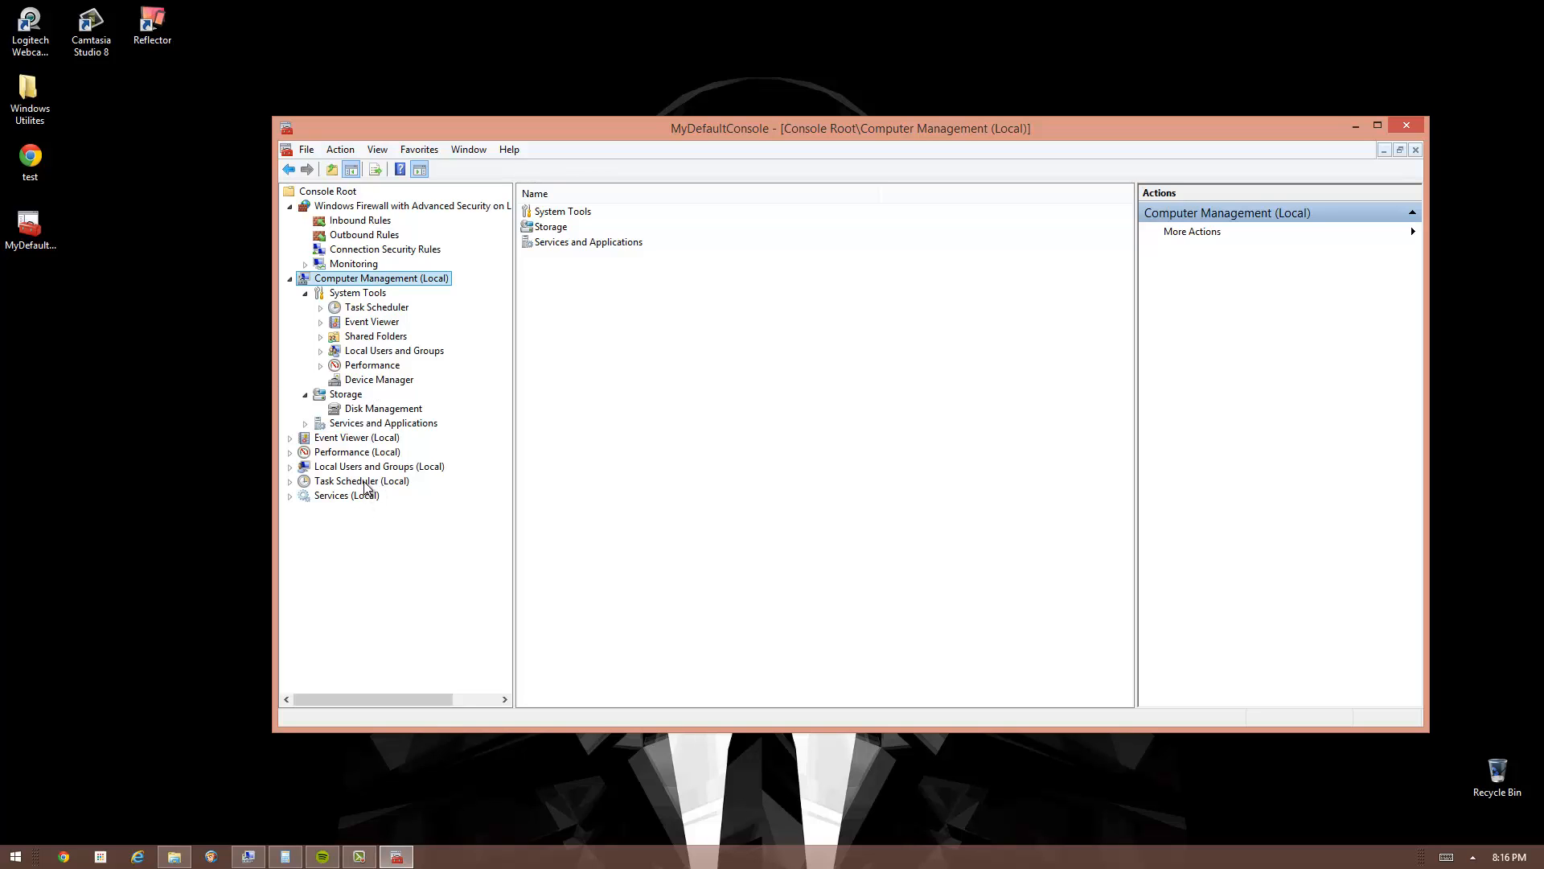
{"action": "left_click", "coordinate": [375, 293]}
{"action": "left_click", "coordinate": [368, 322]}
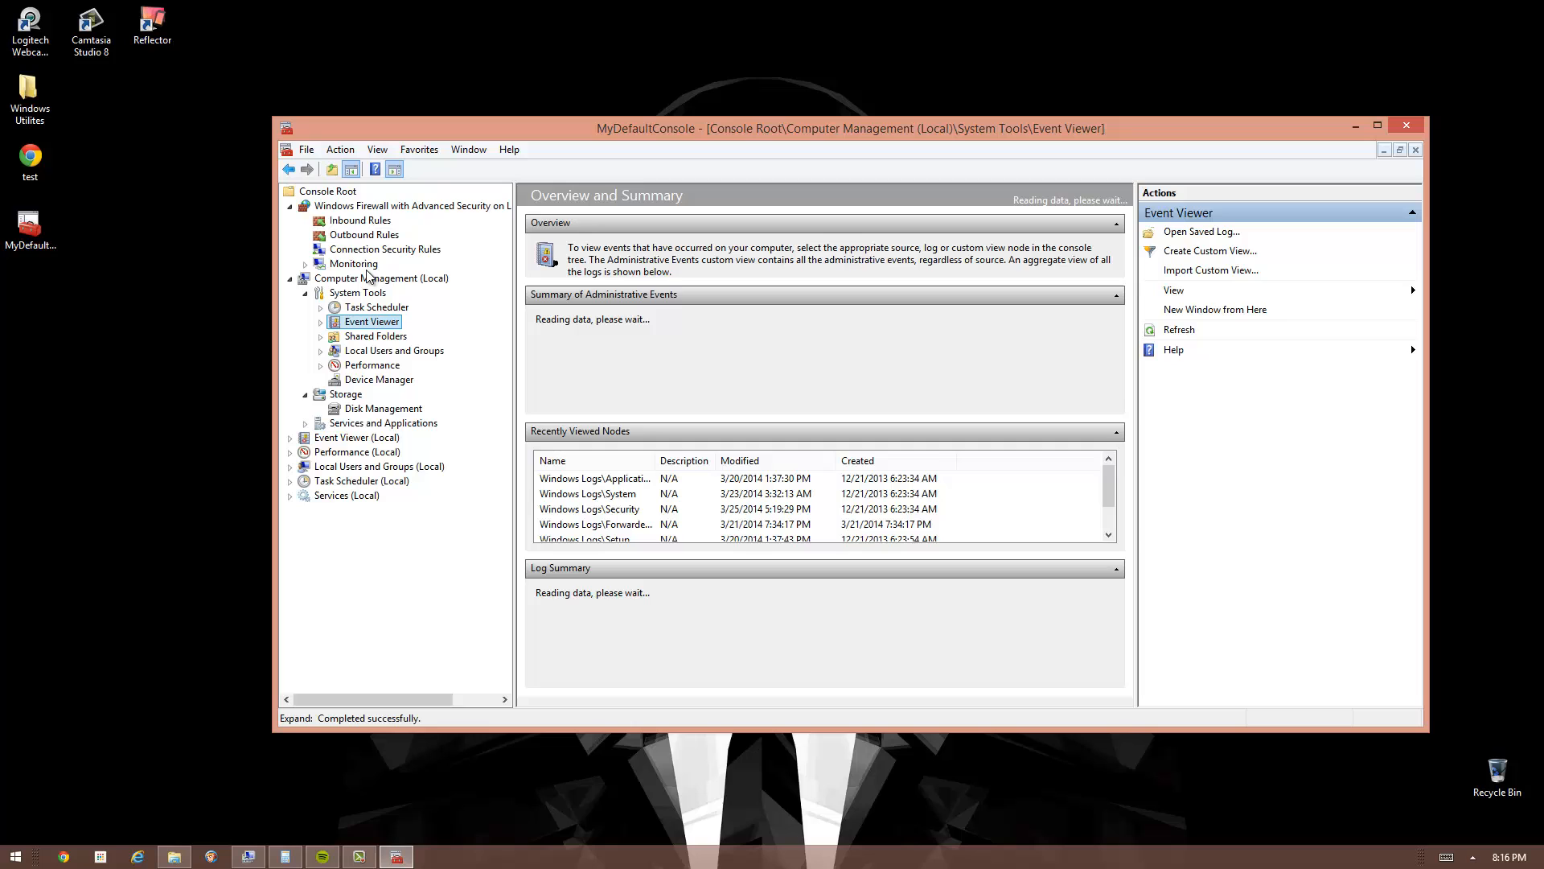
- View Local Users and Groups and Performance under System Tools, dismissing the Performance Monitor counter warnings
{"action": "left_click", "coordinate": [364, 351]}
{"action": "left_click", "coordinate": [364, 367]}
{"action": "left_click", "coordinate": [362, 351]}
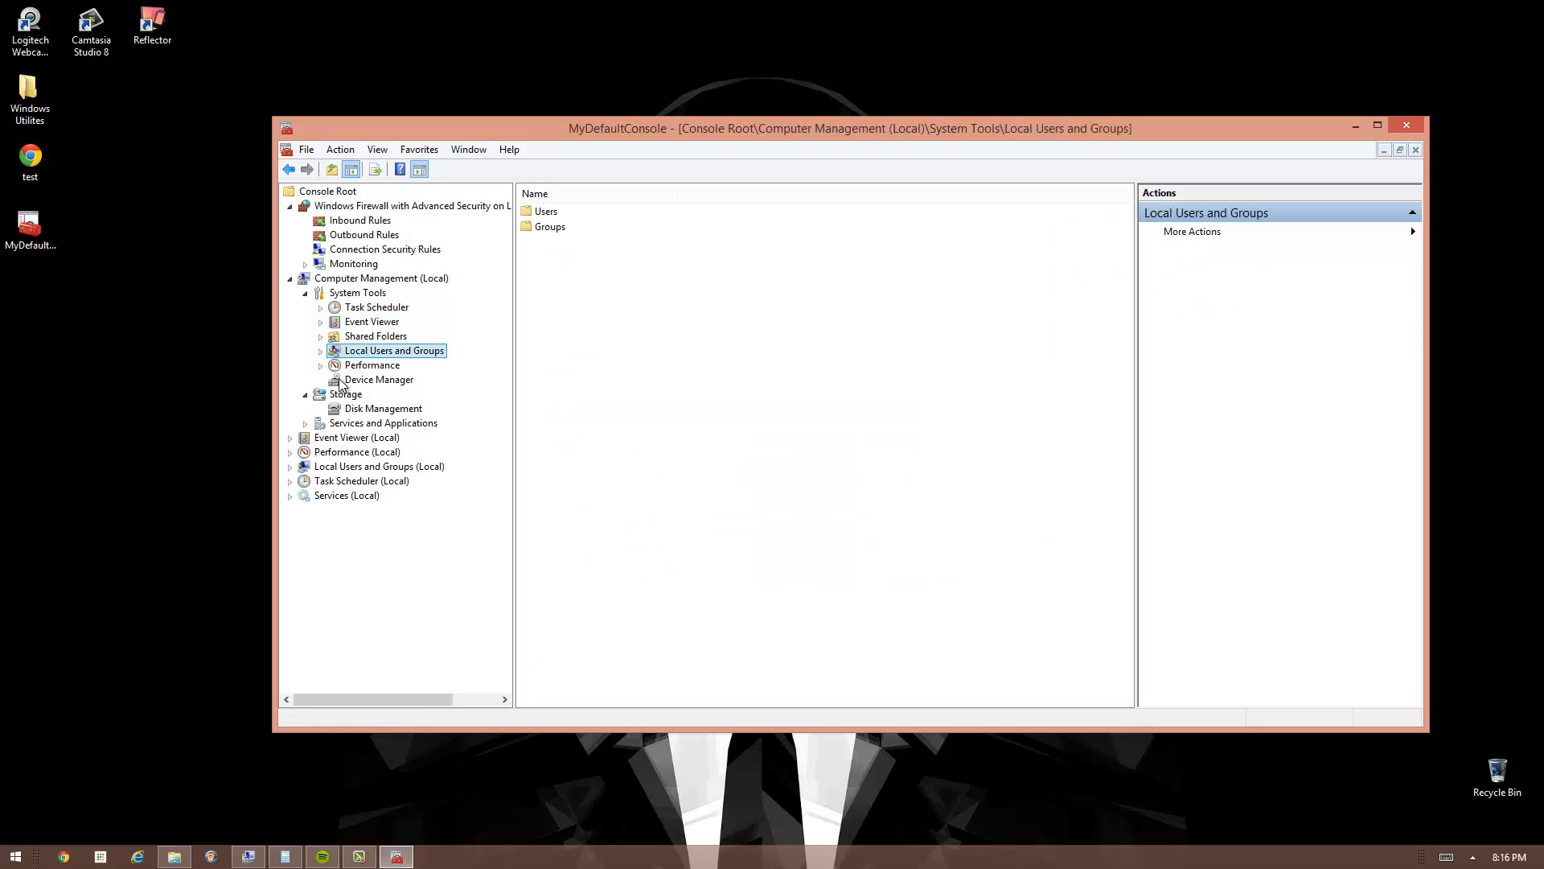
{"action": "key", "text": "Return"}
{"action": "left_click", "coordinate": [366, 366]}
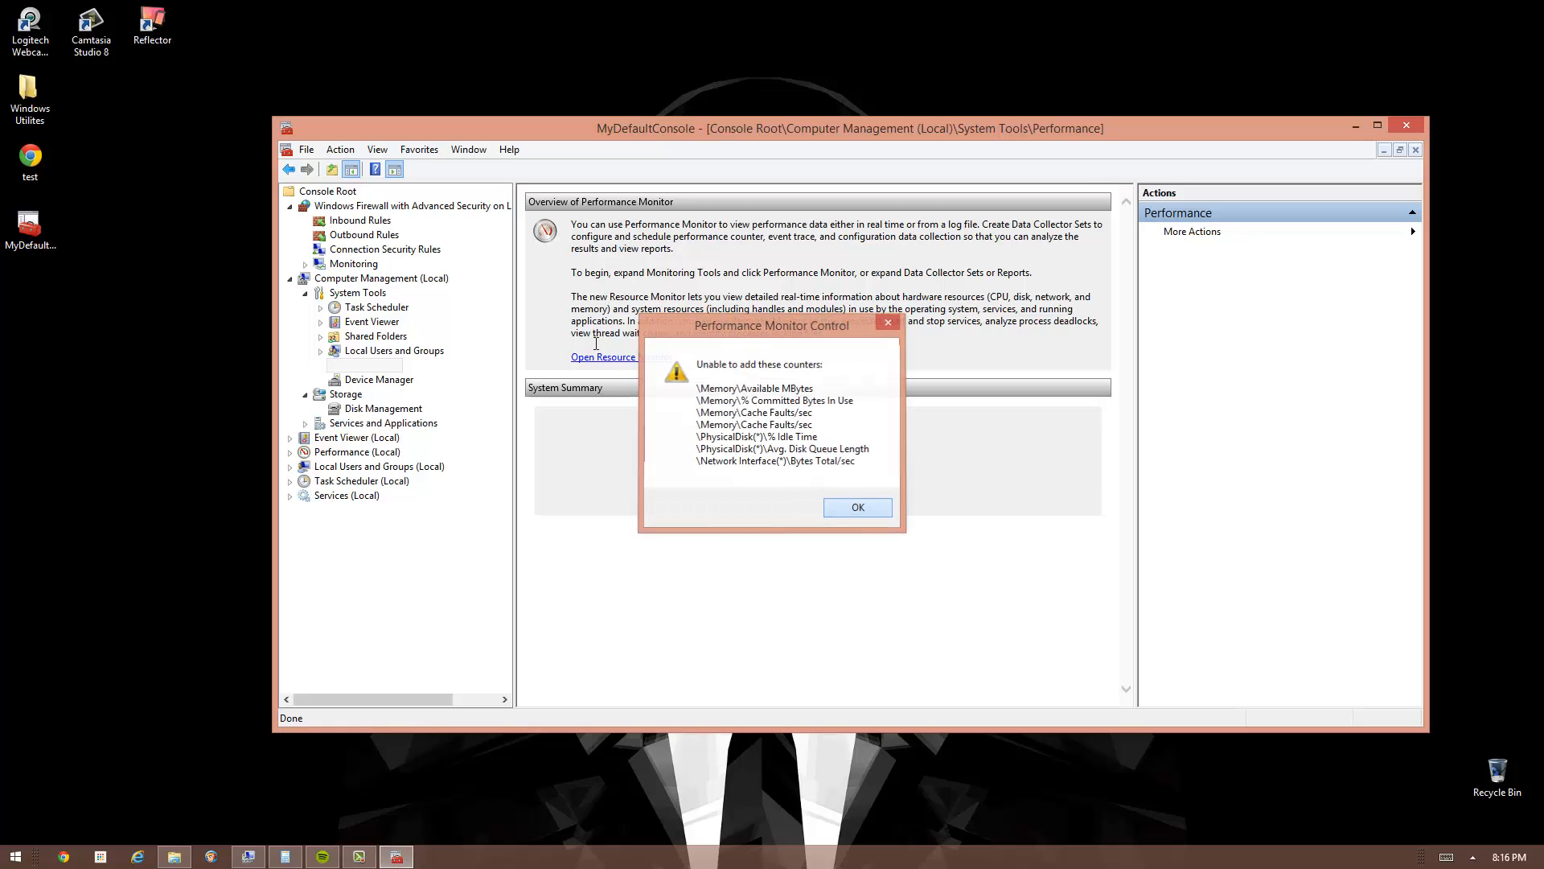
{"action": "key", "text": "Return"}
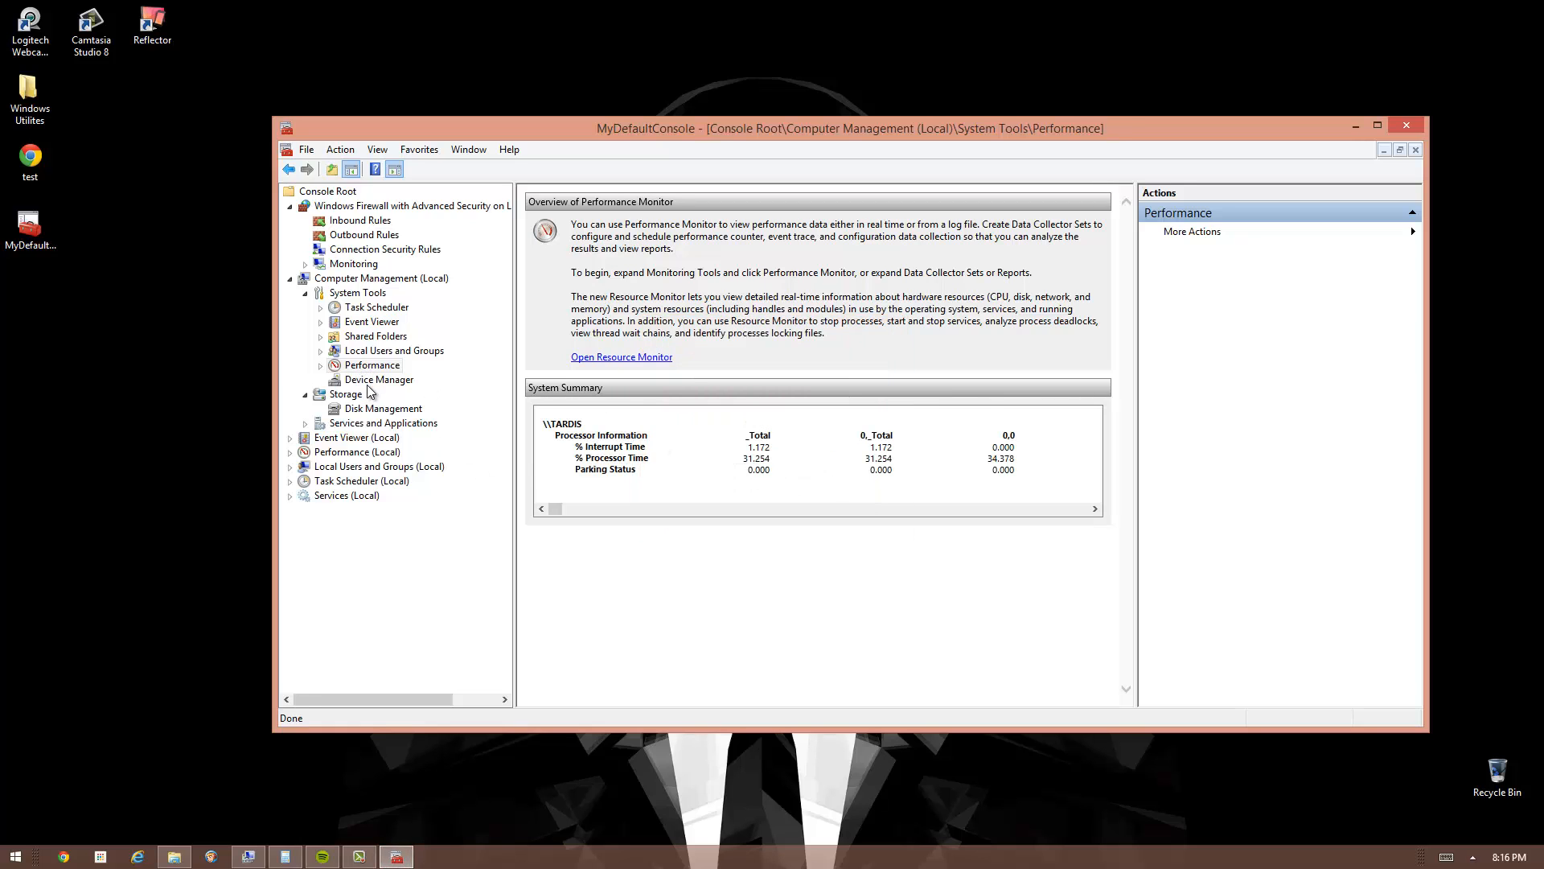
- View Device Manager under System Tools, and Storage with its Disk Management tool
{"action": "left_click", "coordinate": [372, 381]}
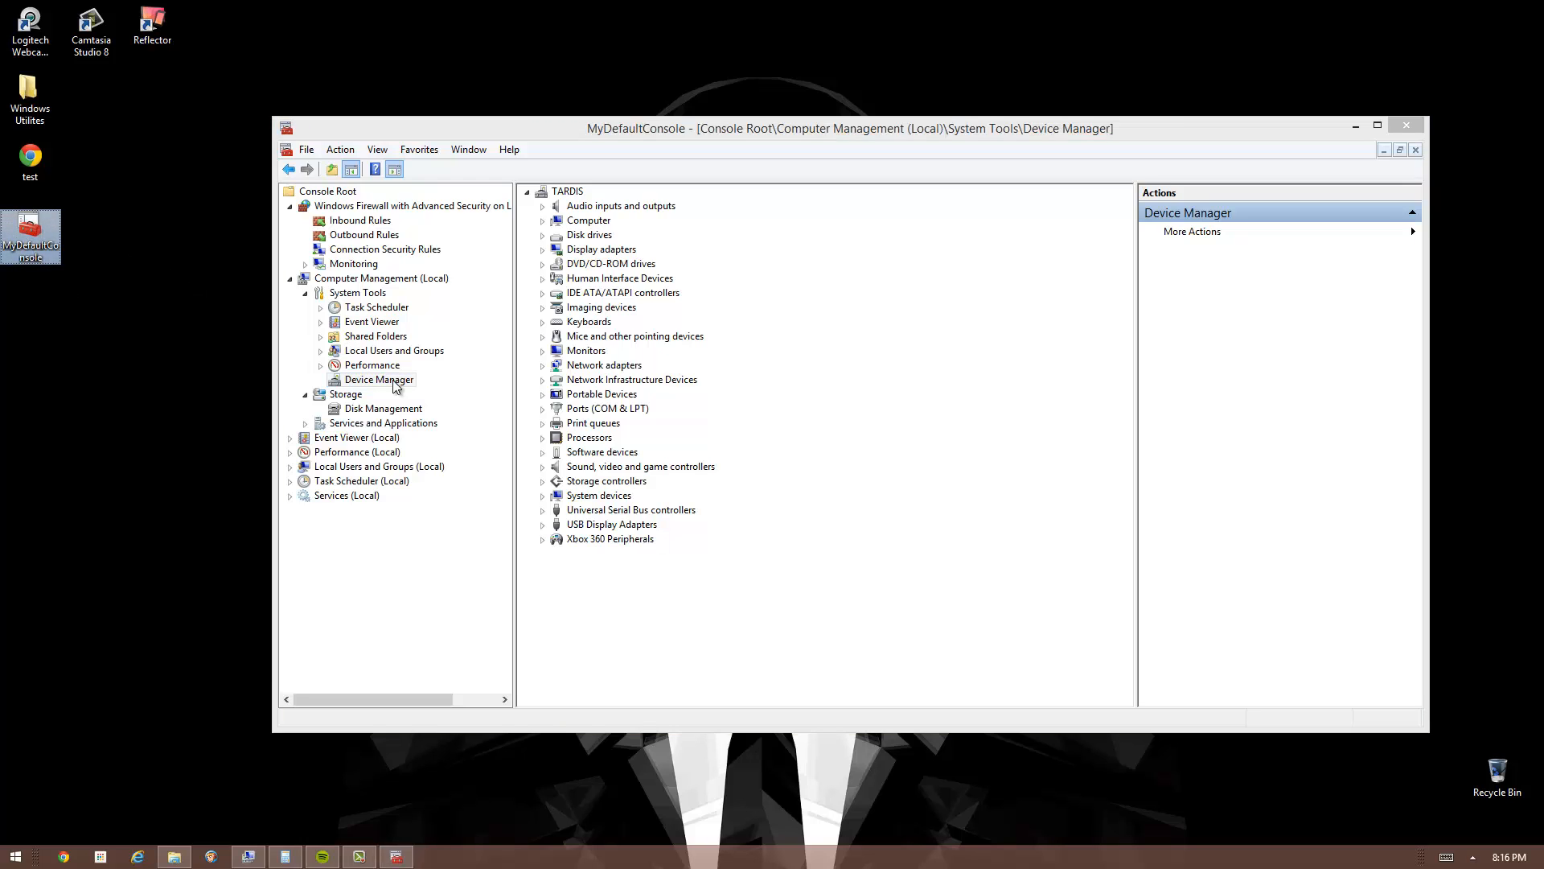
{"action": "left_click", "coordinate": [398, 410]}
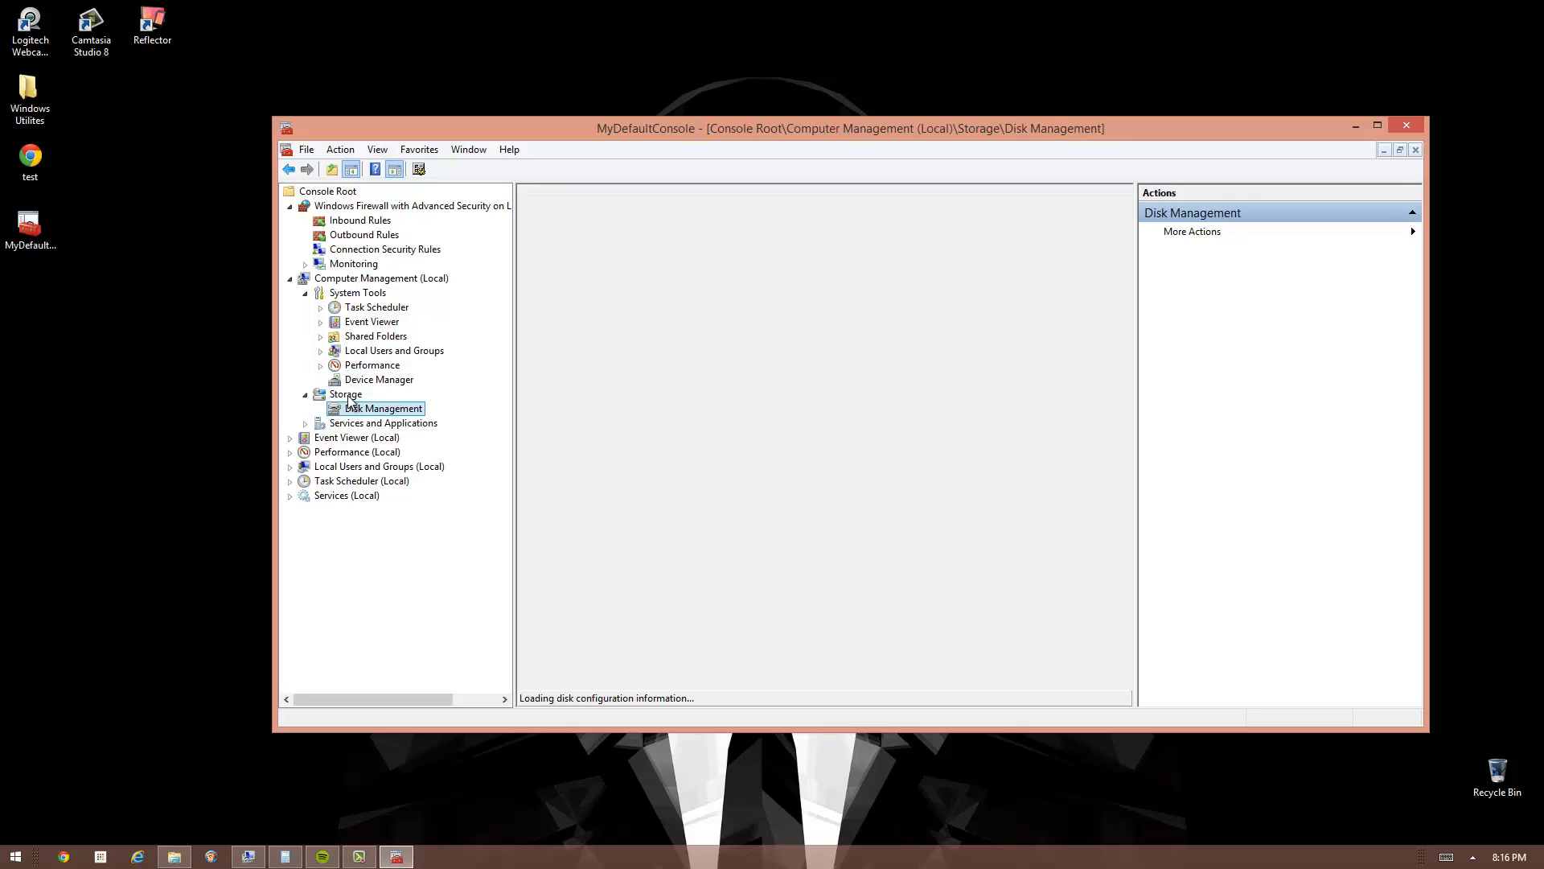
{"action": "left_click", "coordinate": [347, 395]}
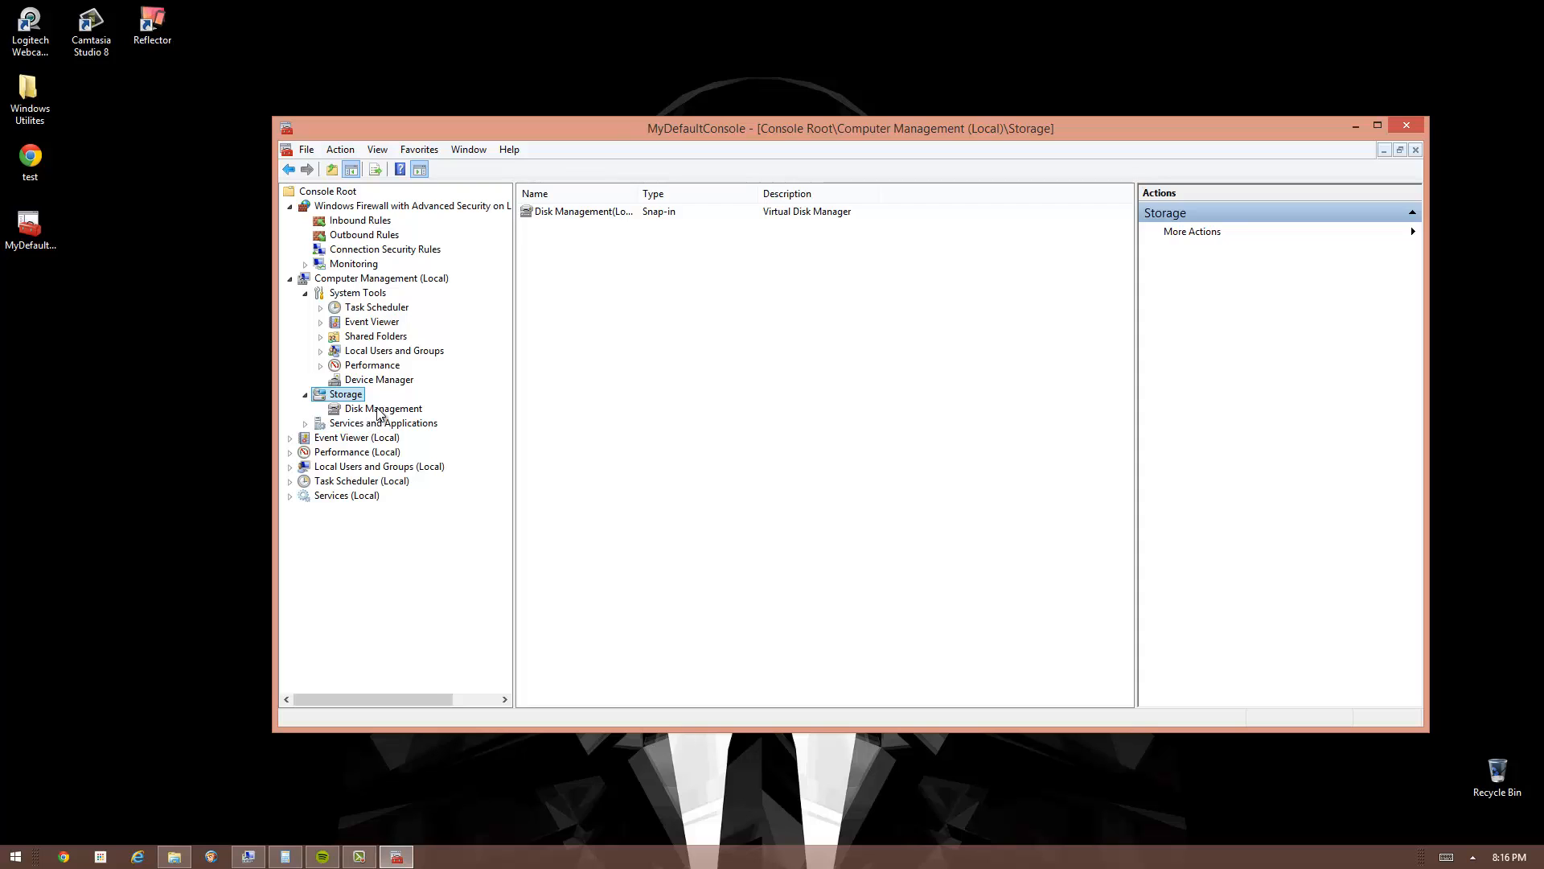
{"action": "left_click", "coordinate": [380, 411]}
- Expand Services and Applications under Computer Management and view its Services list
{"action": "left_click", "coordinate": [378, 423]}
{"action": "left_click", "coordinate": [304, 423]}
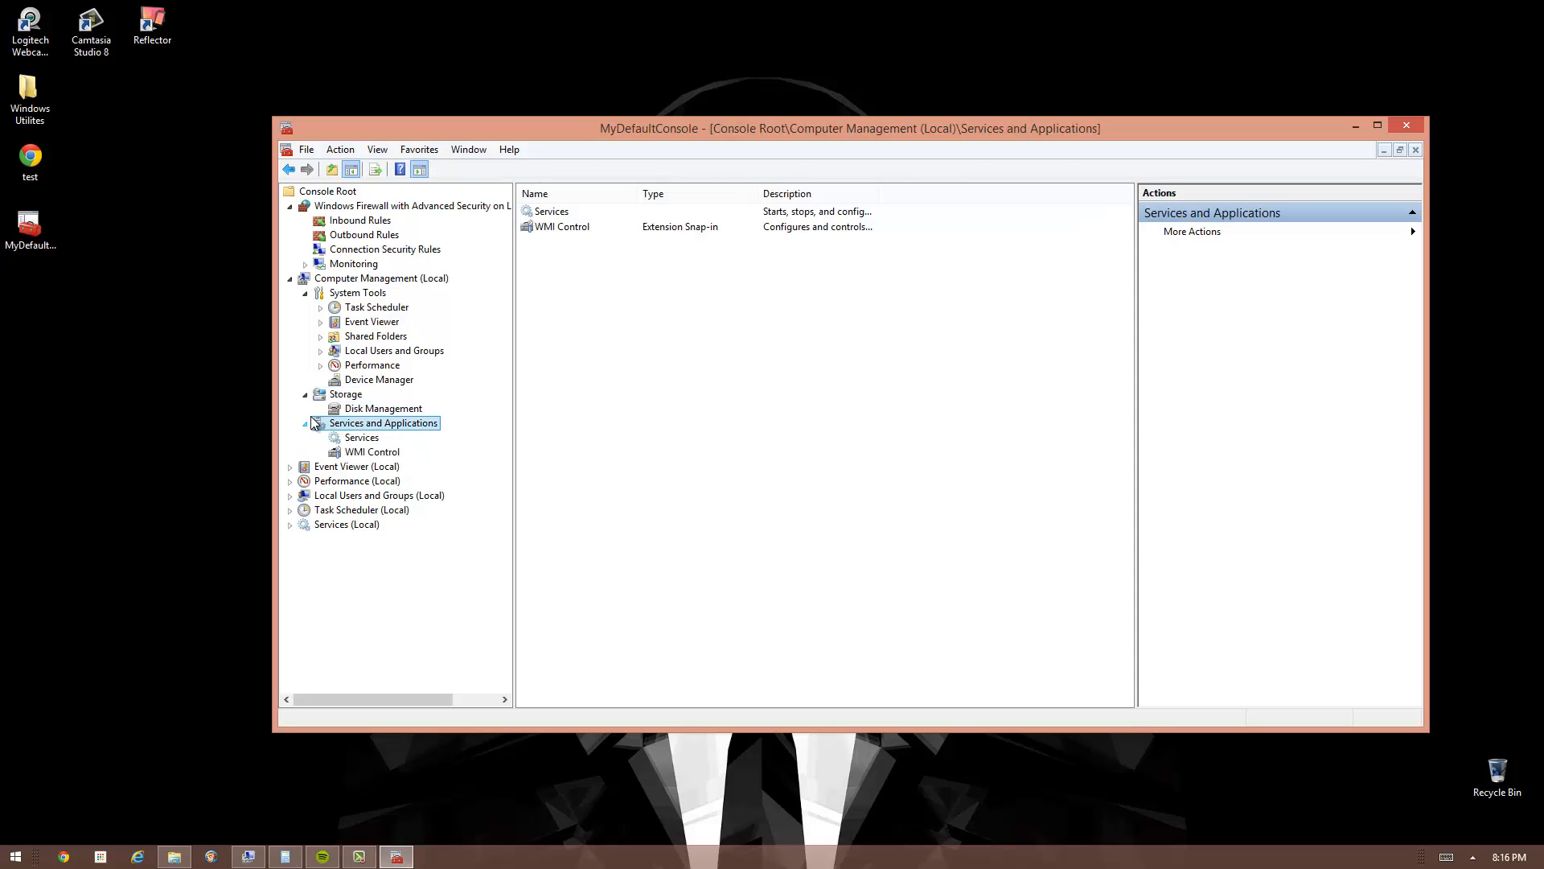
{"action": "left_click", "coordinate": [361, 439]}
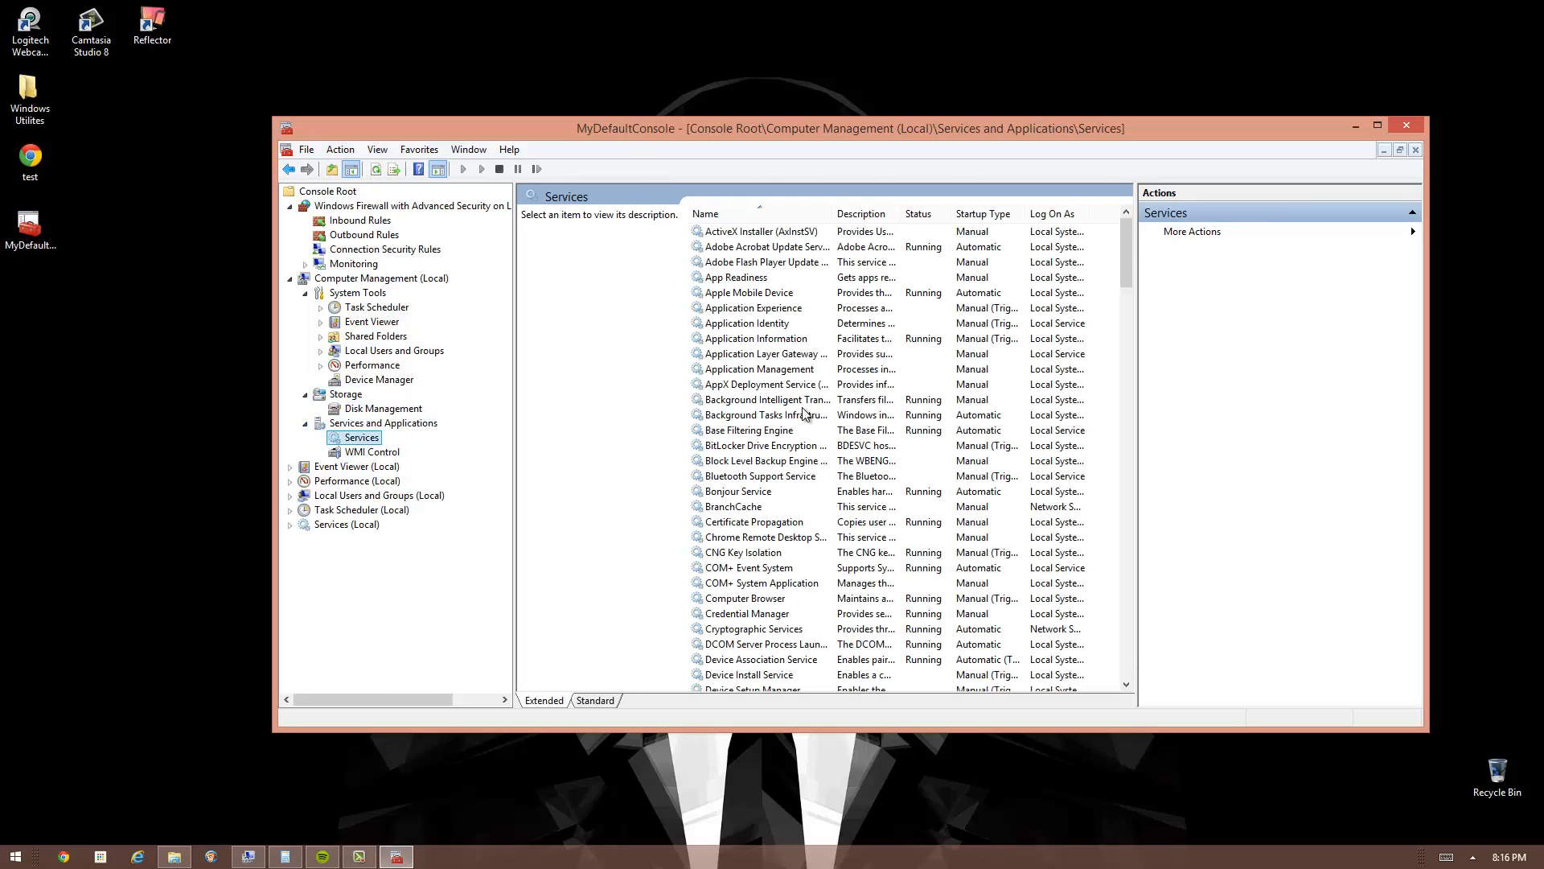
- Compare the standalone Services (Local) snap-in with Computer Management and check which commands are available for it
{"action": "left_click", "coordinate": [347, 525]}
{"action": "left_click", "coordinate": [363, 279]}
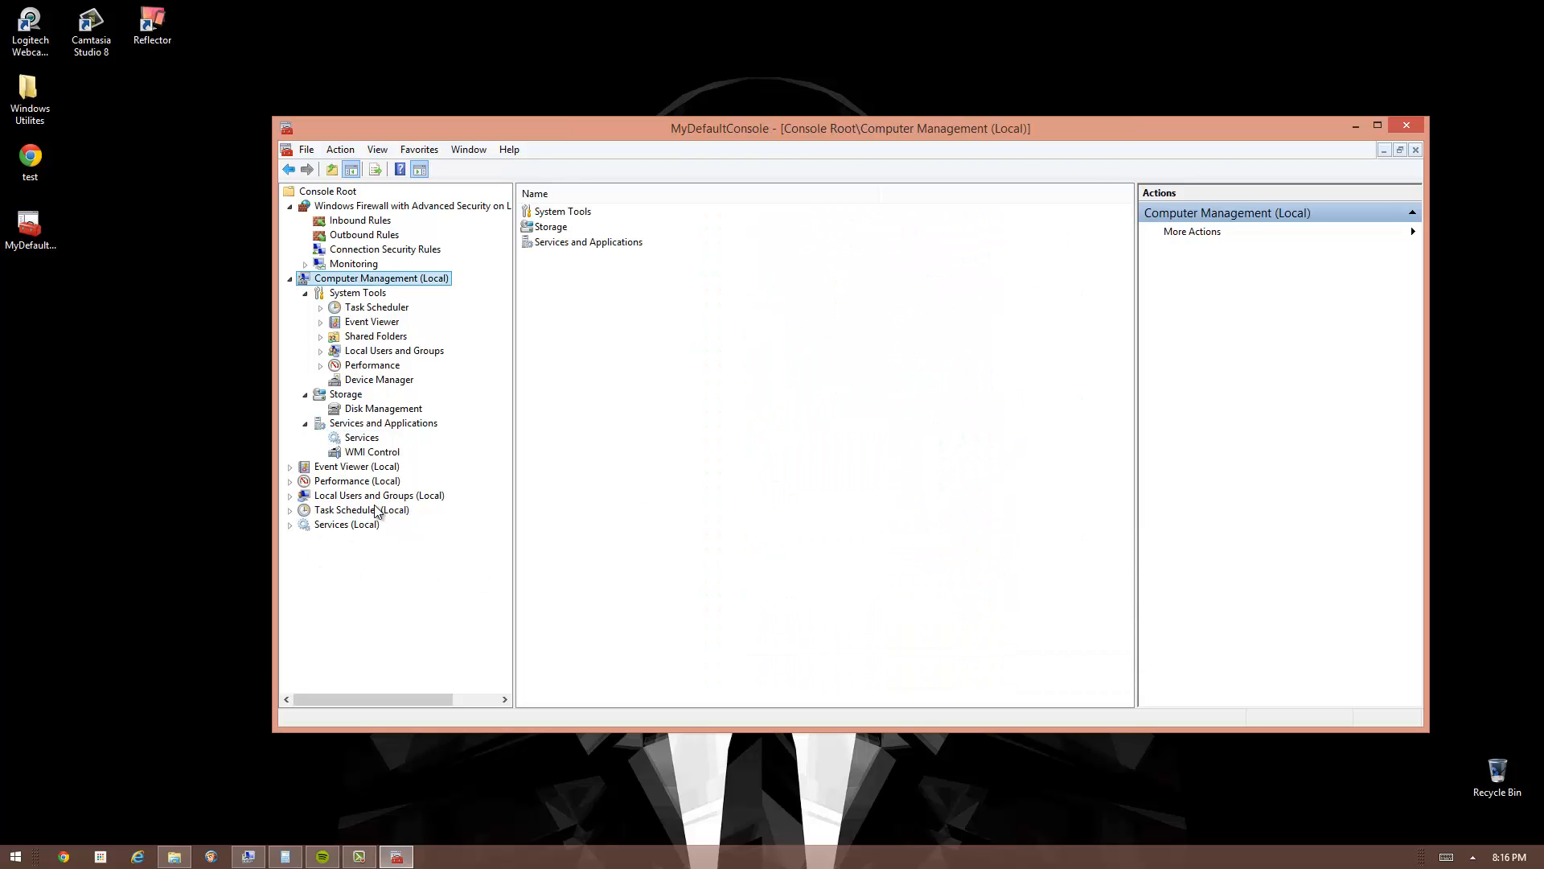
{"action": "left_click", "coordinate": [354, 525]}
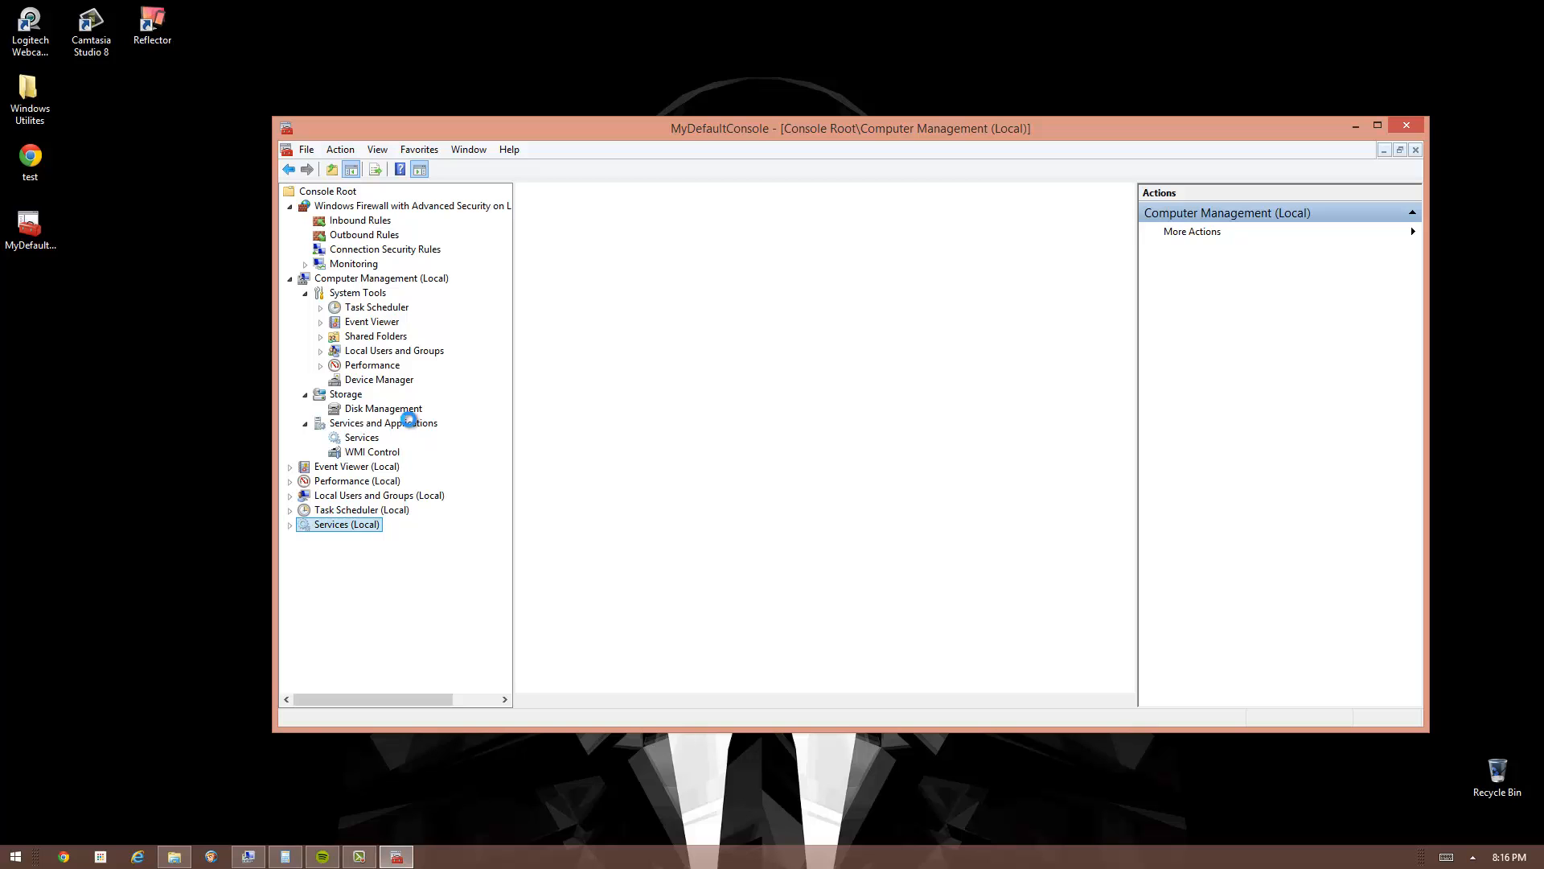
{"action": "right_click", "coordinate": [355, 525]}
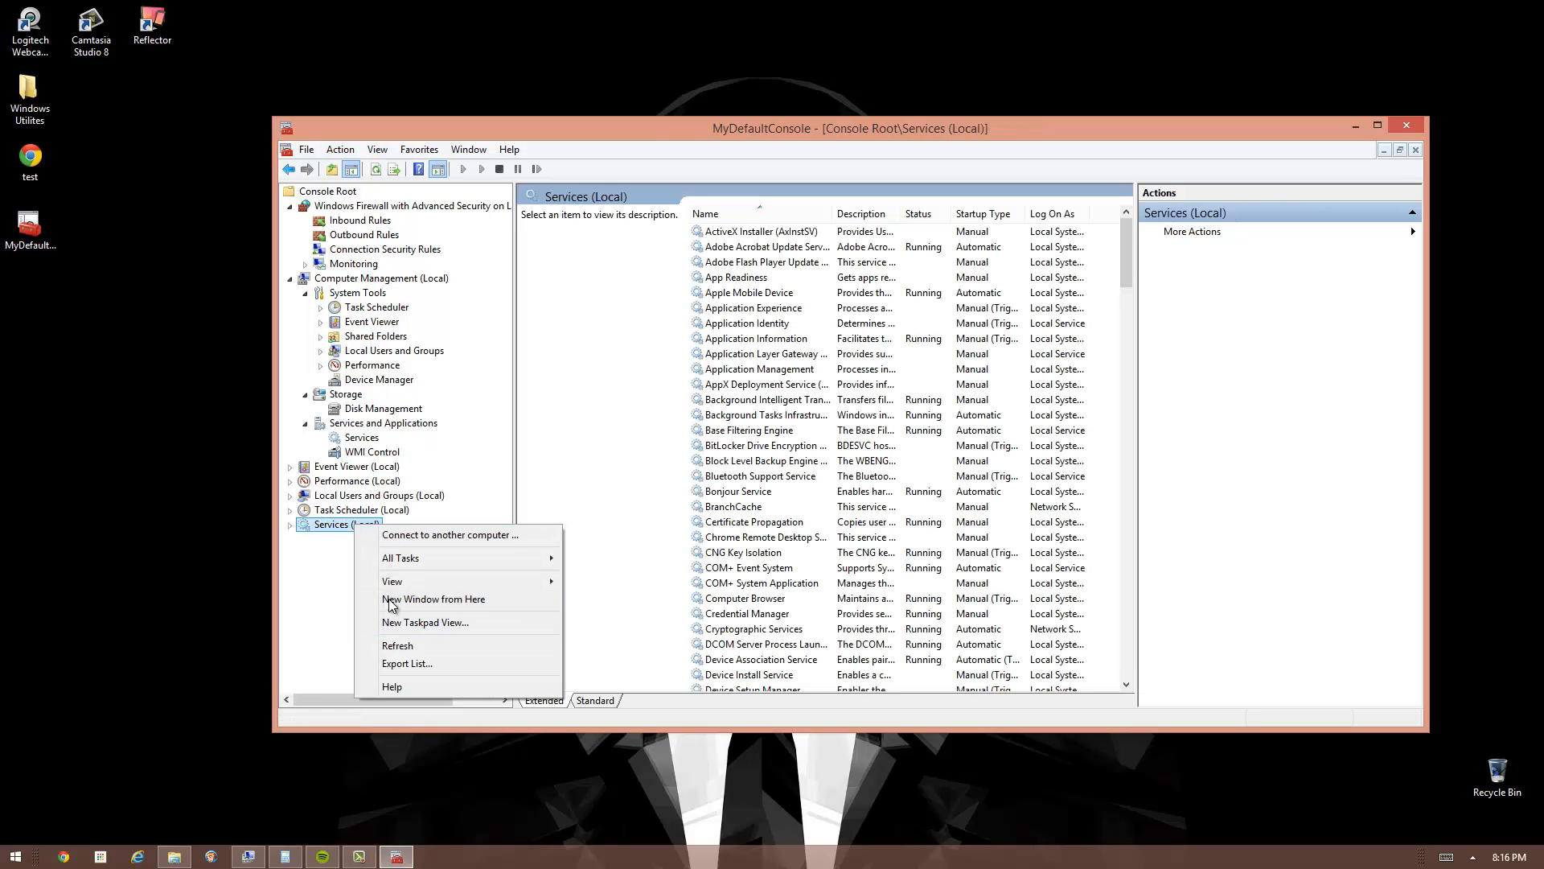
{"action": "left_click", "coordinate": [334, 531]}
- Remove the standalone Task Scheduler (Local) and Services (Local) snap-ins from the console and apply the selection
{"action": "left_click", "coordinate": [304, 150]}
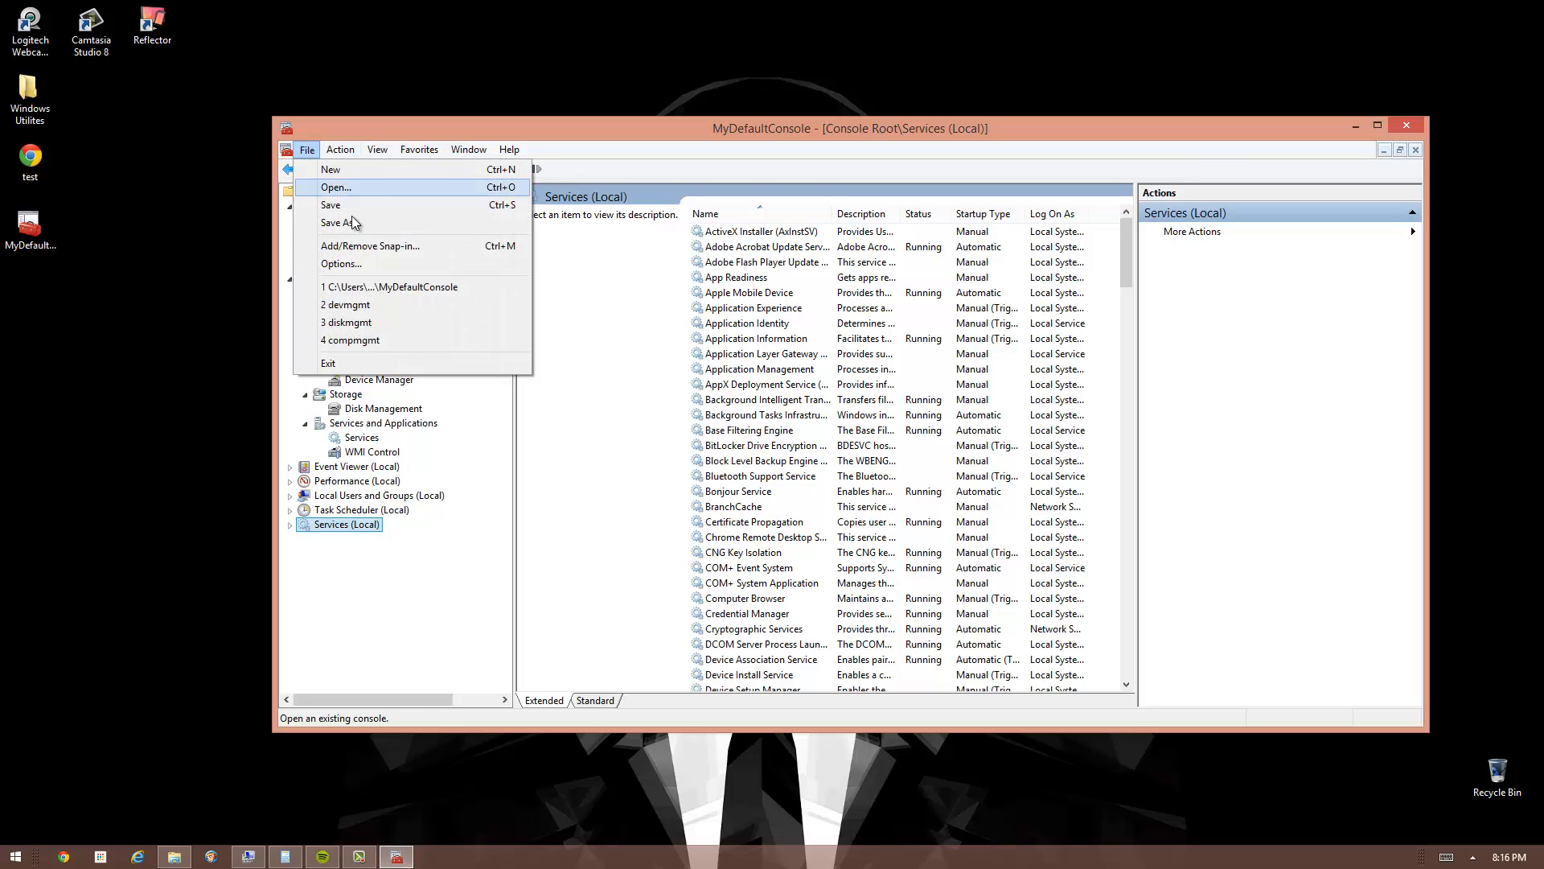
{"action": "left_click", "coordinate": [371, 247]}
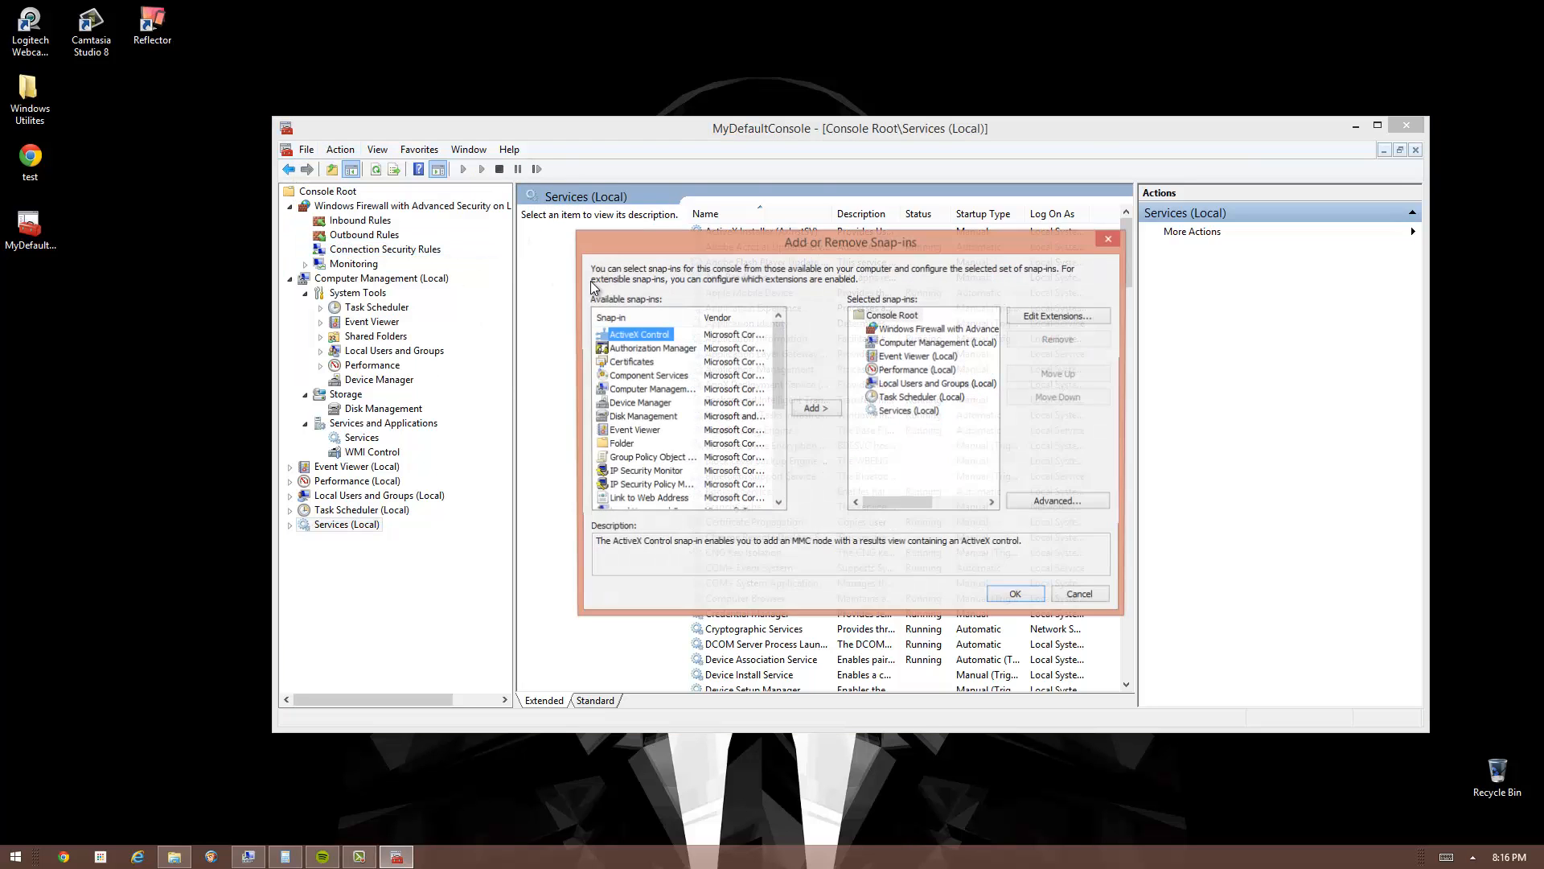
{"action": "left_click", "coordinate": [902, 384]}
{"action": "left_click", "coordinate": [907, 398]}
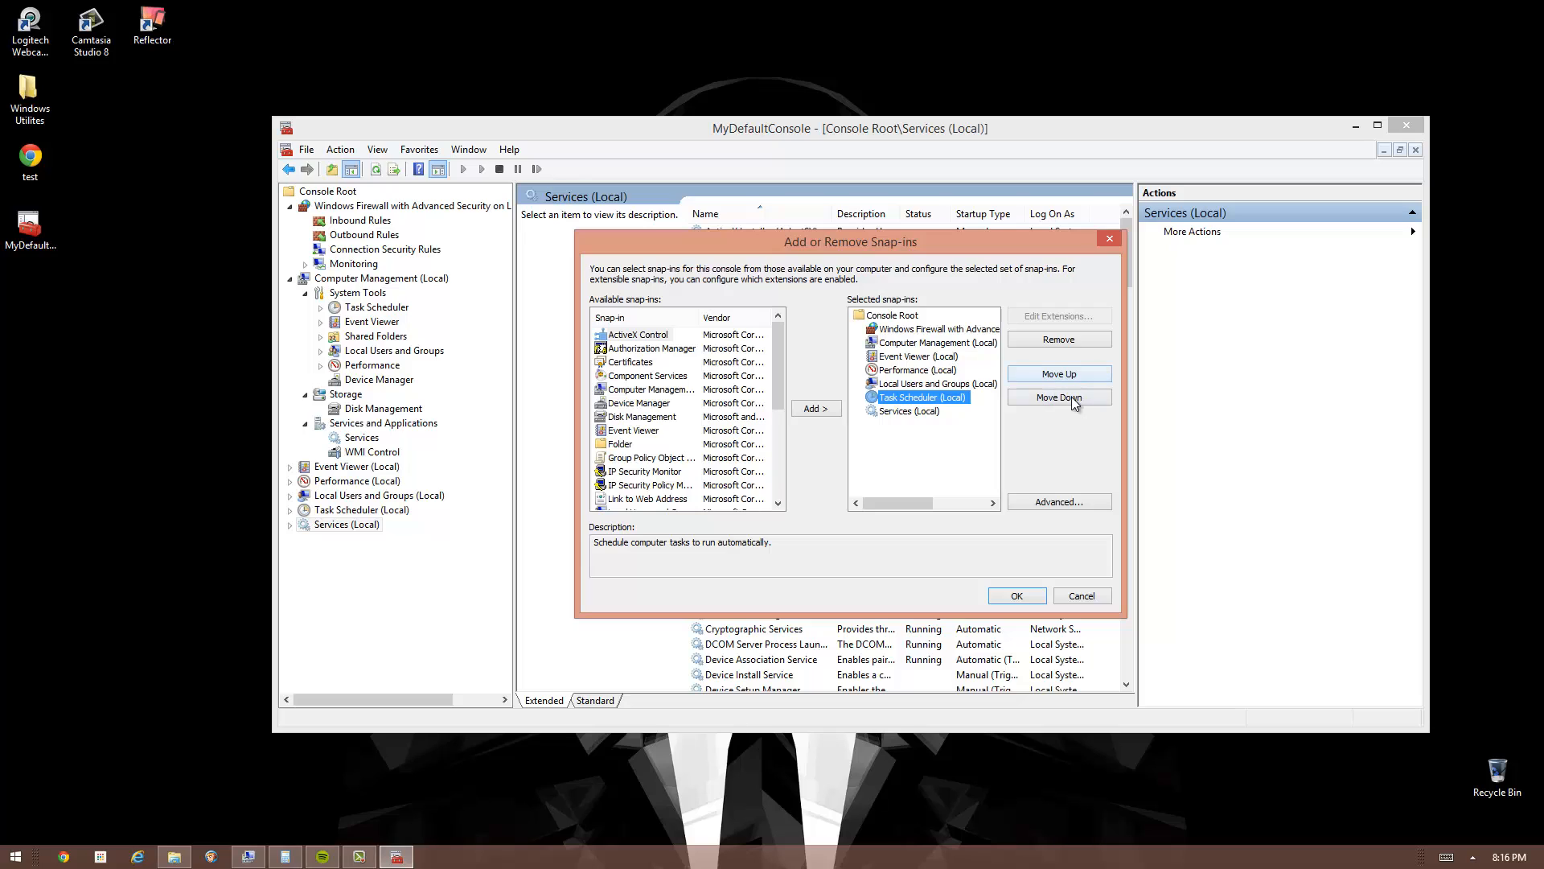
{"action": "left_click", "coordinate": [1056, 336]}
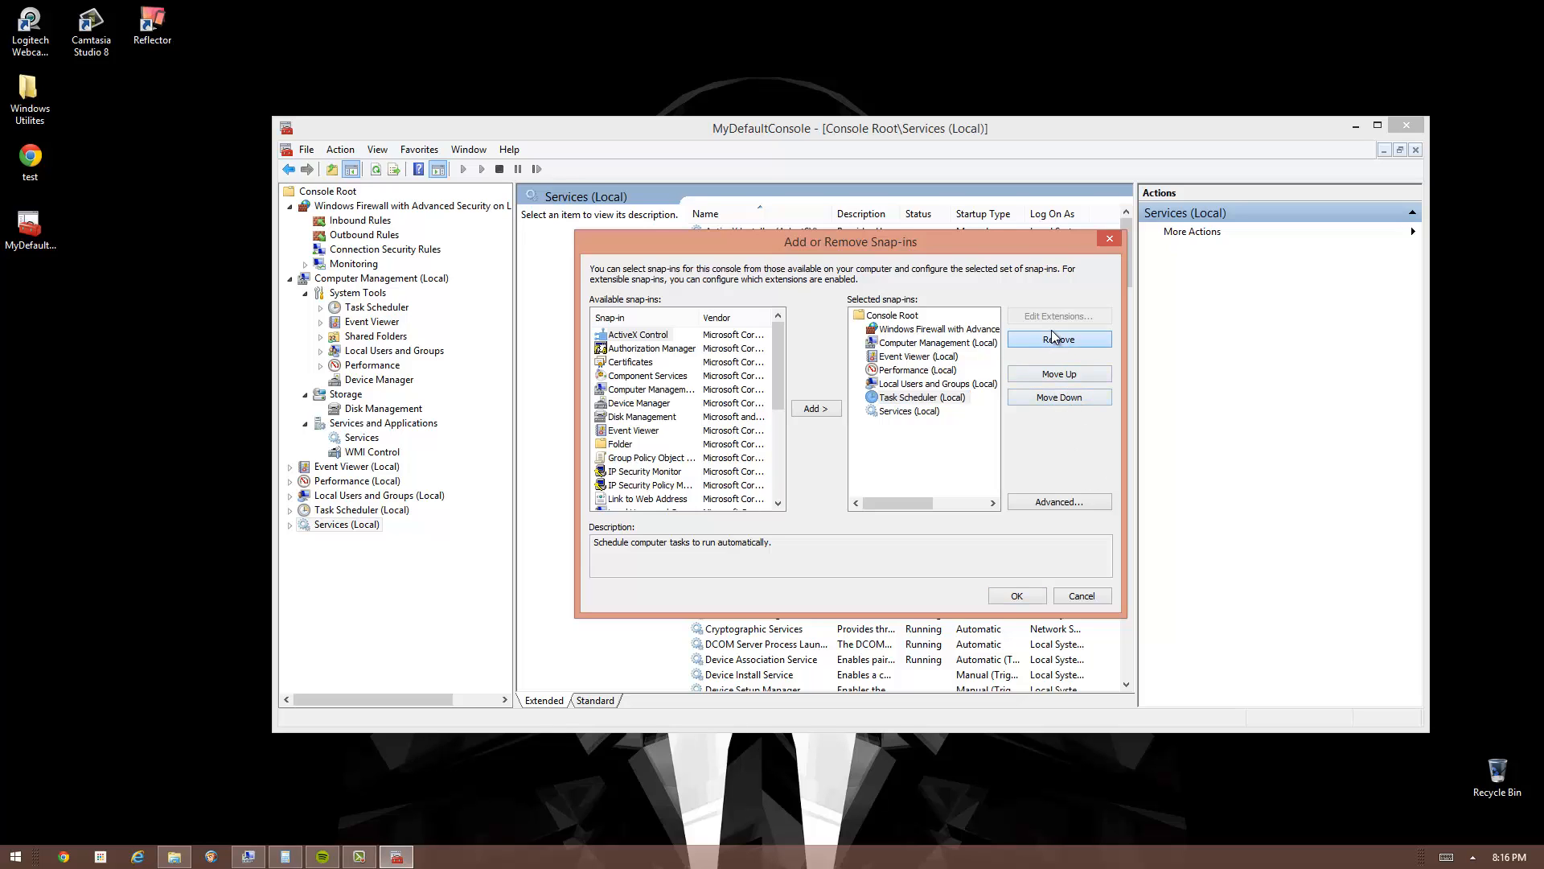
{"action": "left_click", "coordinate": [943, 386]}
{"action": "left_click", "coordinate": [933, 396]}
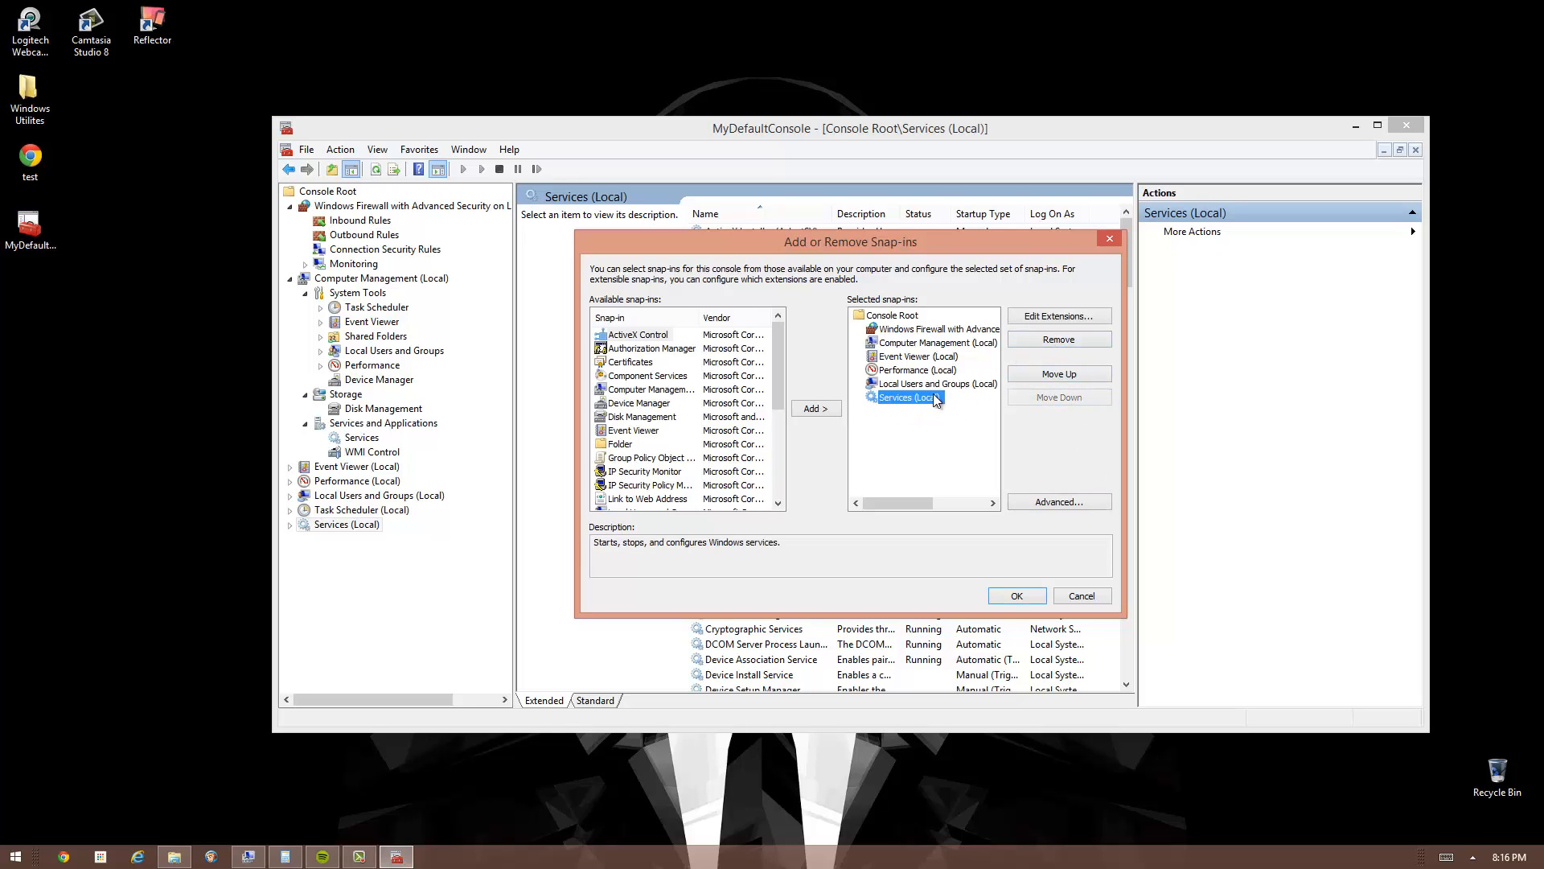
{"action": "left_click", "coordinate": [1070, 342]}
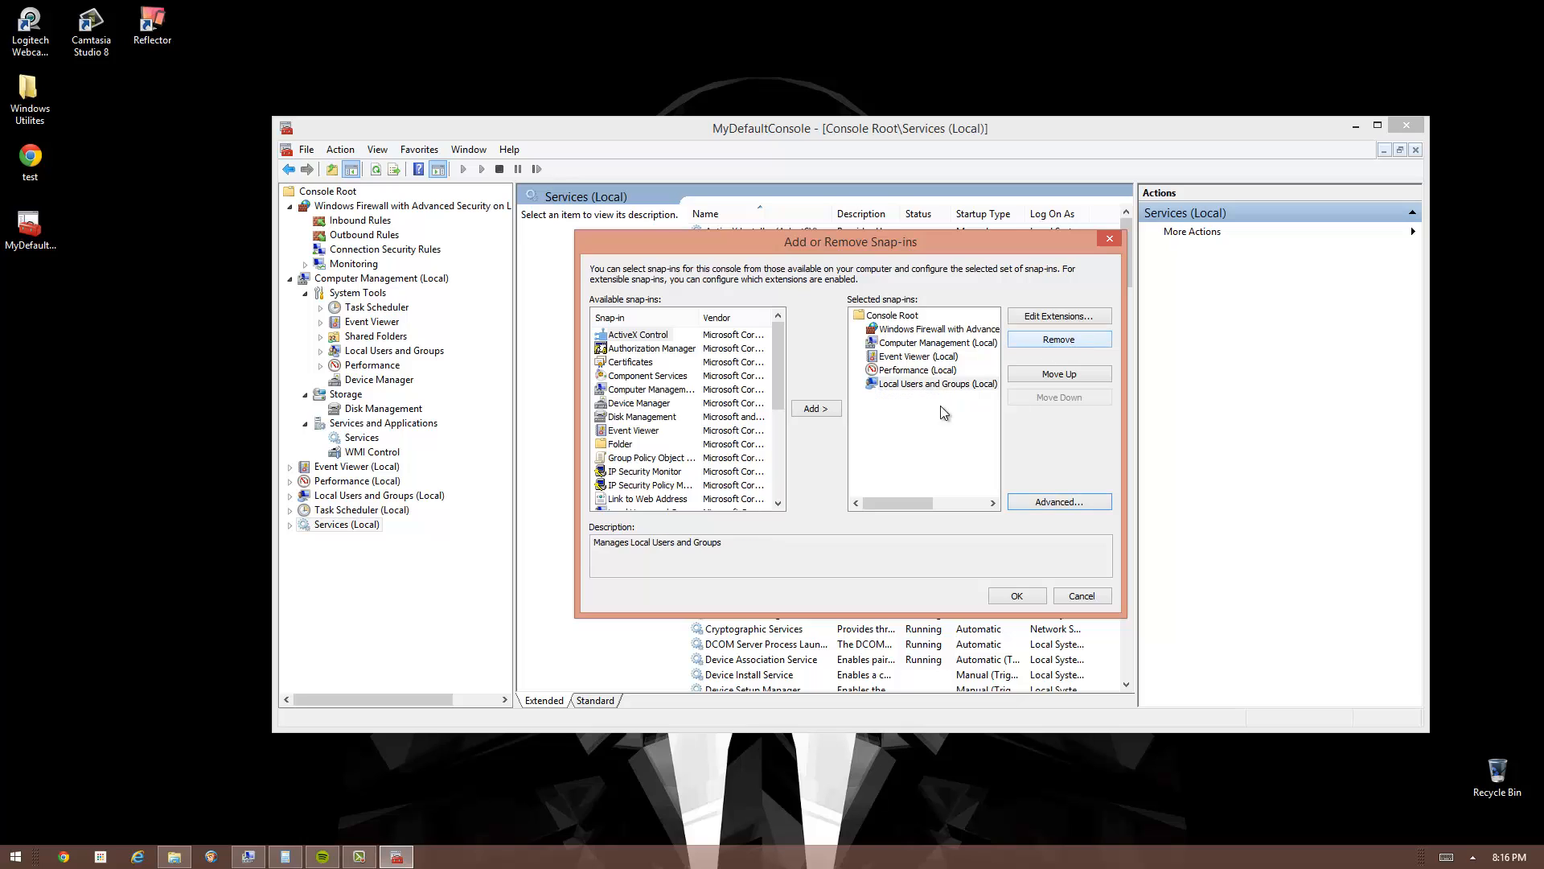
{"action": "left_click", "coordinate": [1017, 595]}
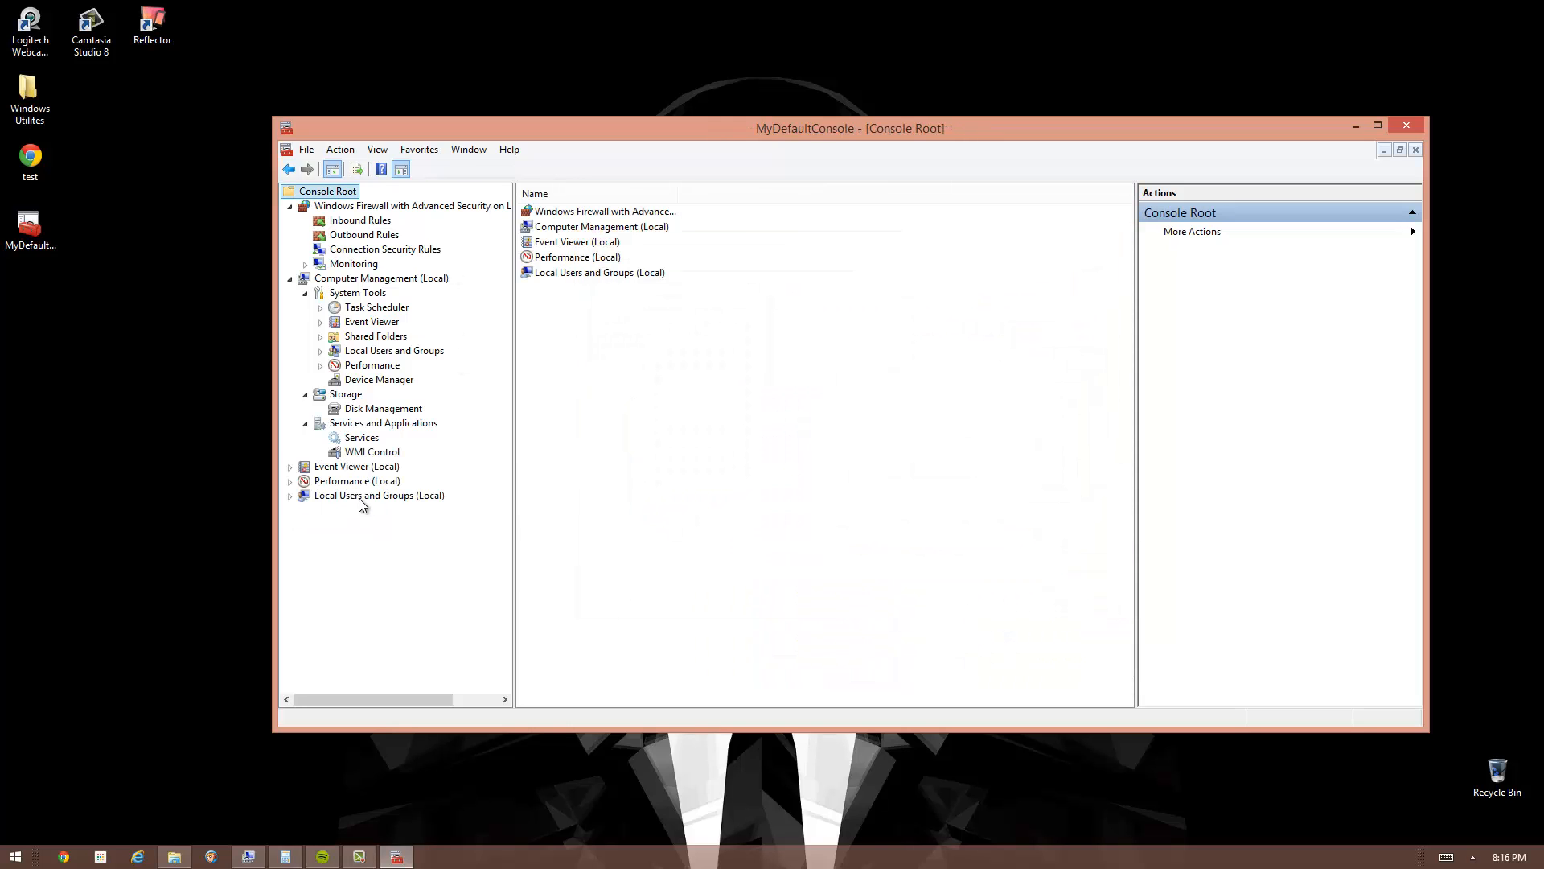
- View the standalone Event Viewer, and try to remove the Performance (Local) and Event Viewer (Local) snap-ins from the console
{"action": "left_click", "coordinate": [342, 468]}
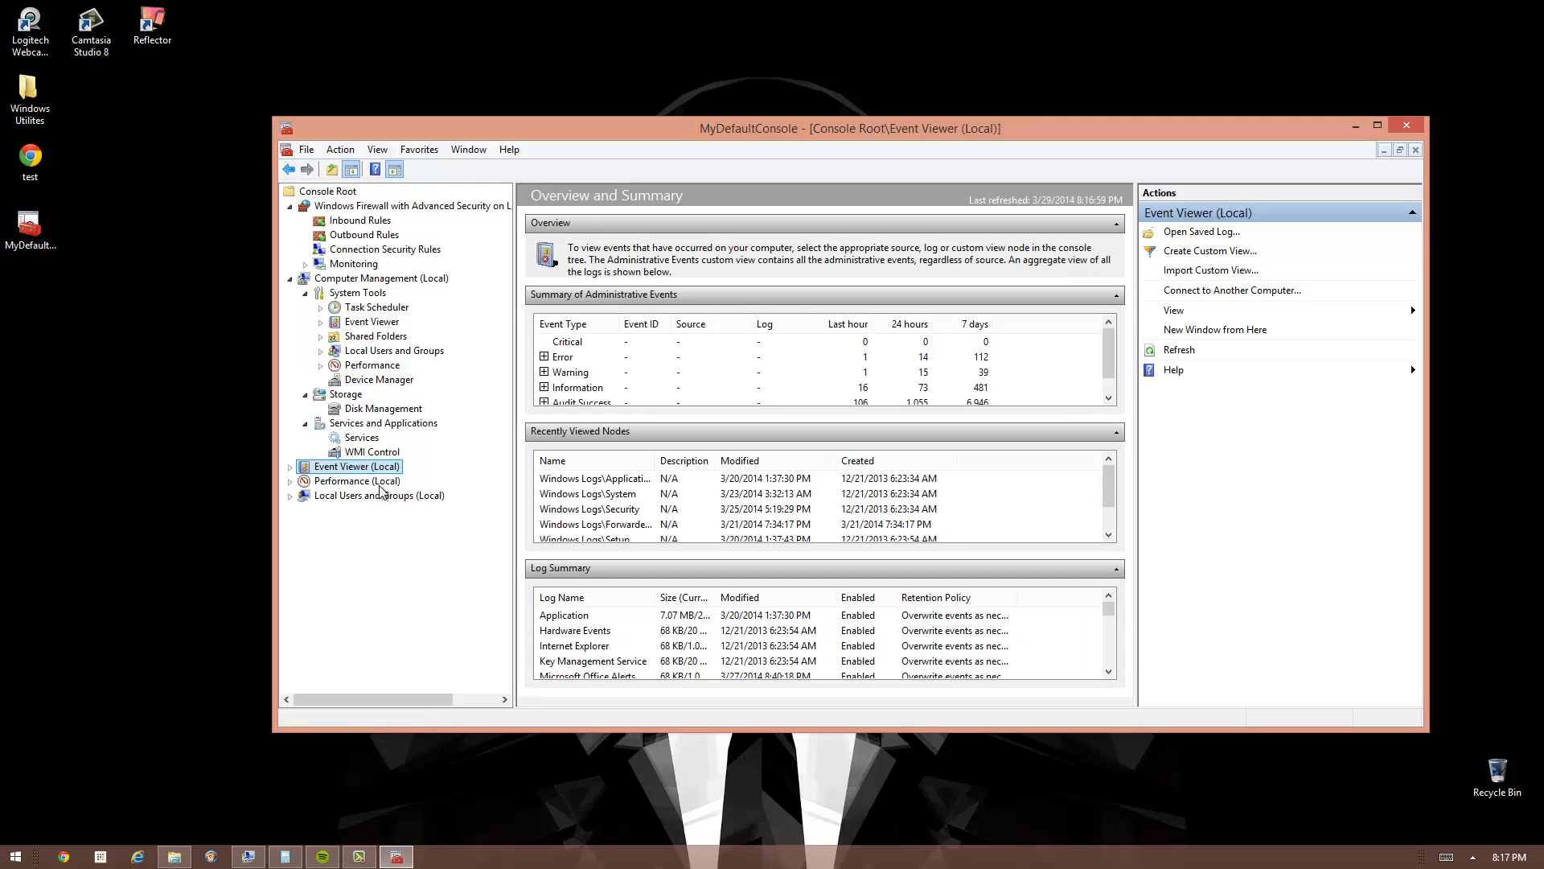
{"action": "left_click", "coordinate": [306, 150]}
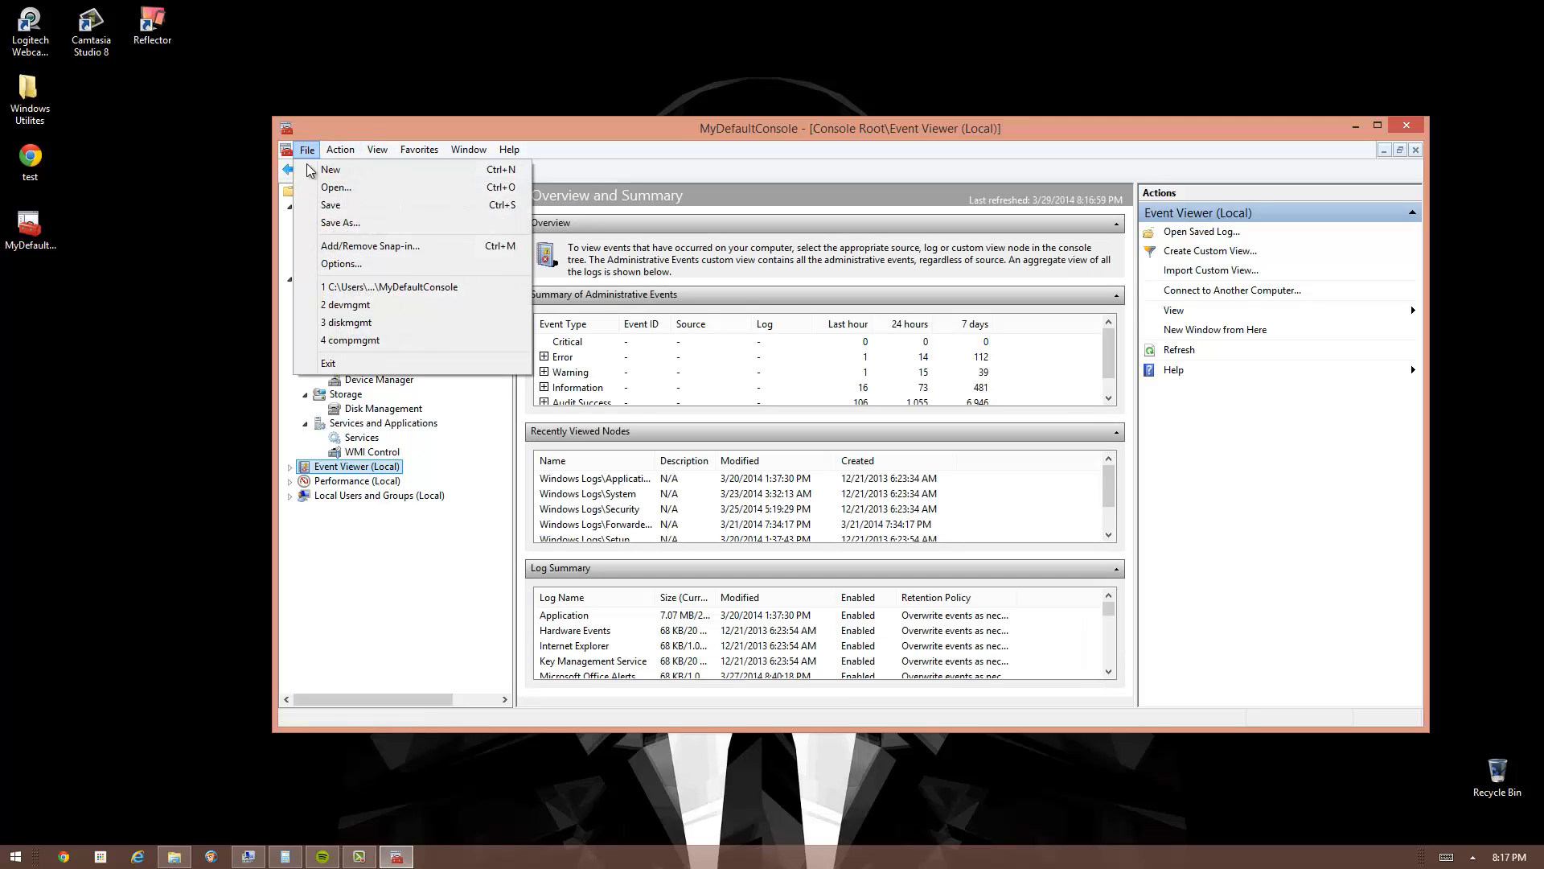
{"action": "left_click", "coordinate": [370, 245]}
{"action": "left_click", "coordinate": [925, 369]}
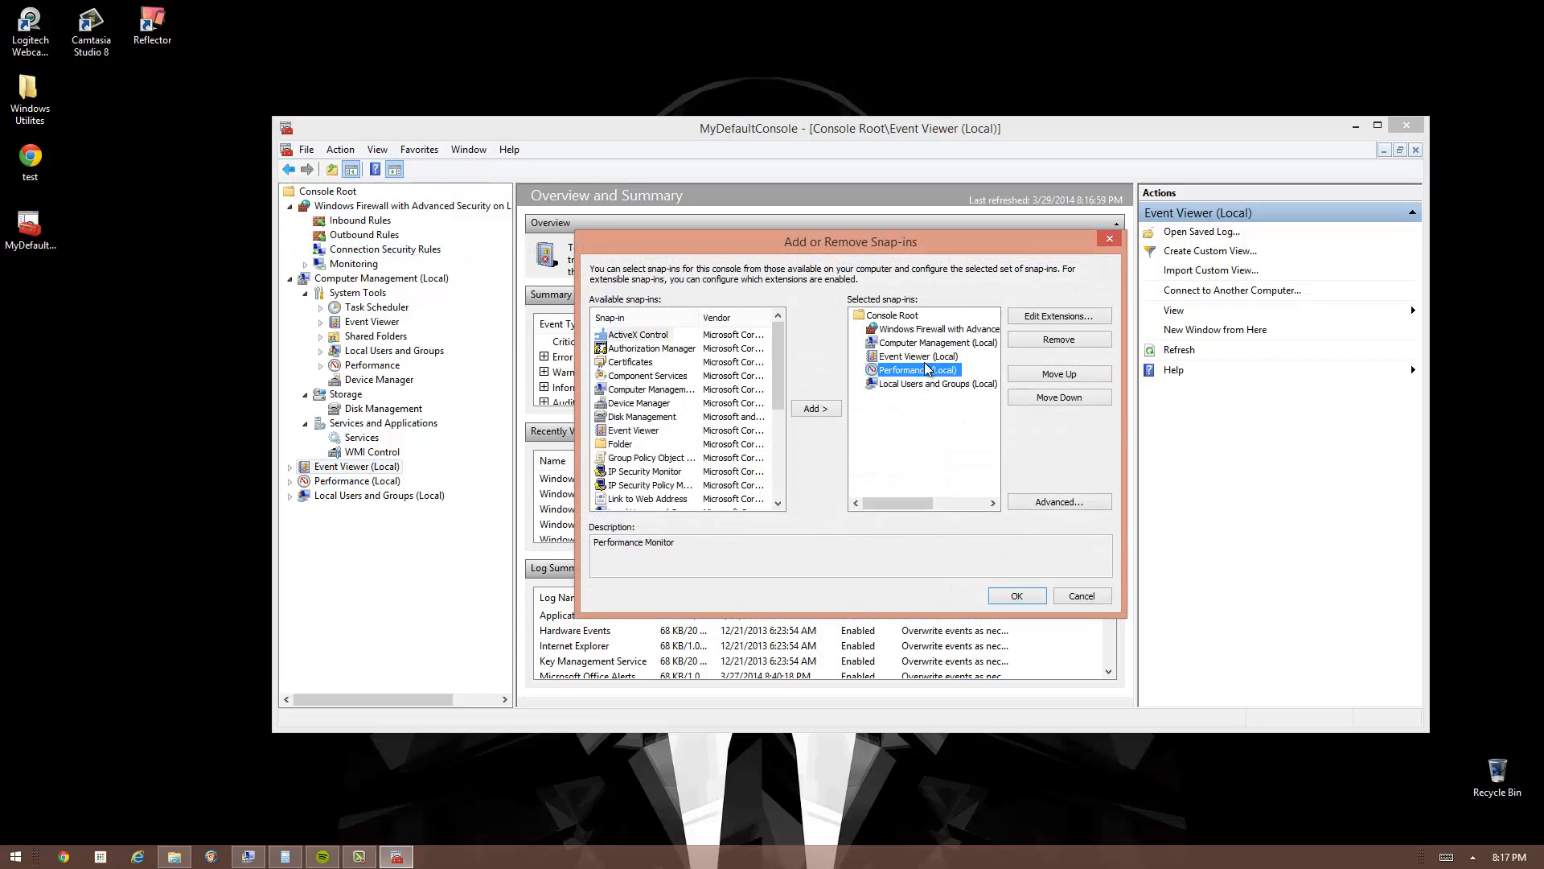
{"action": "left_click", "coordinate": [1050, 340]}
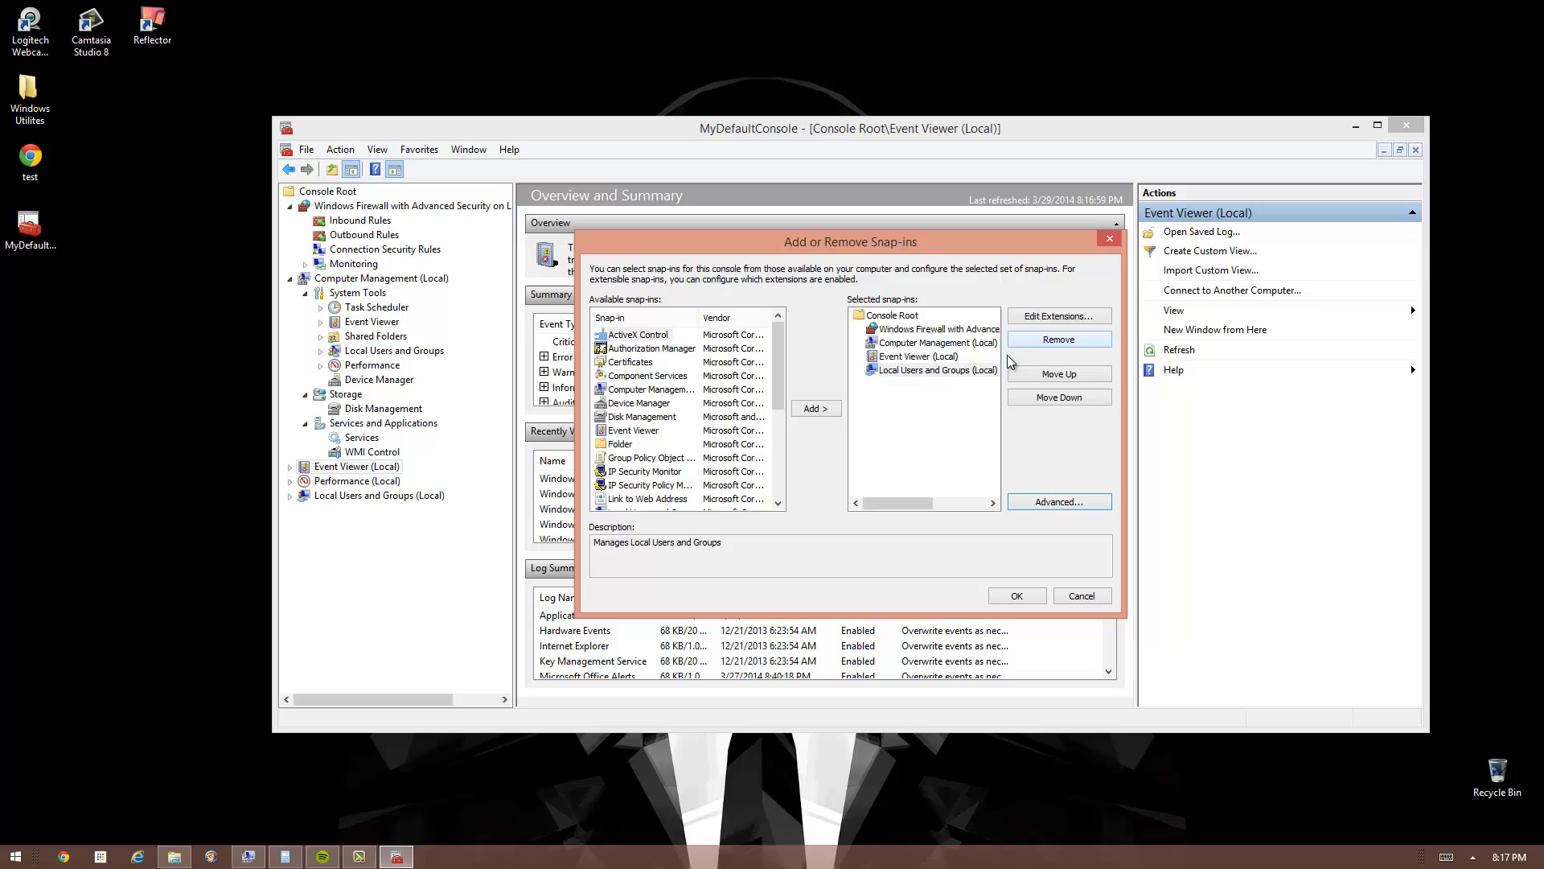
{"action": "left_click", "coordinate": [917, 356]}
{"action": "left_click", "coordinate": [1053, 339]}
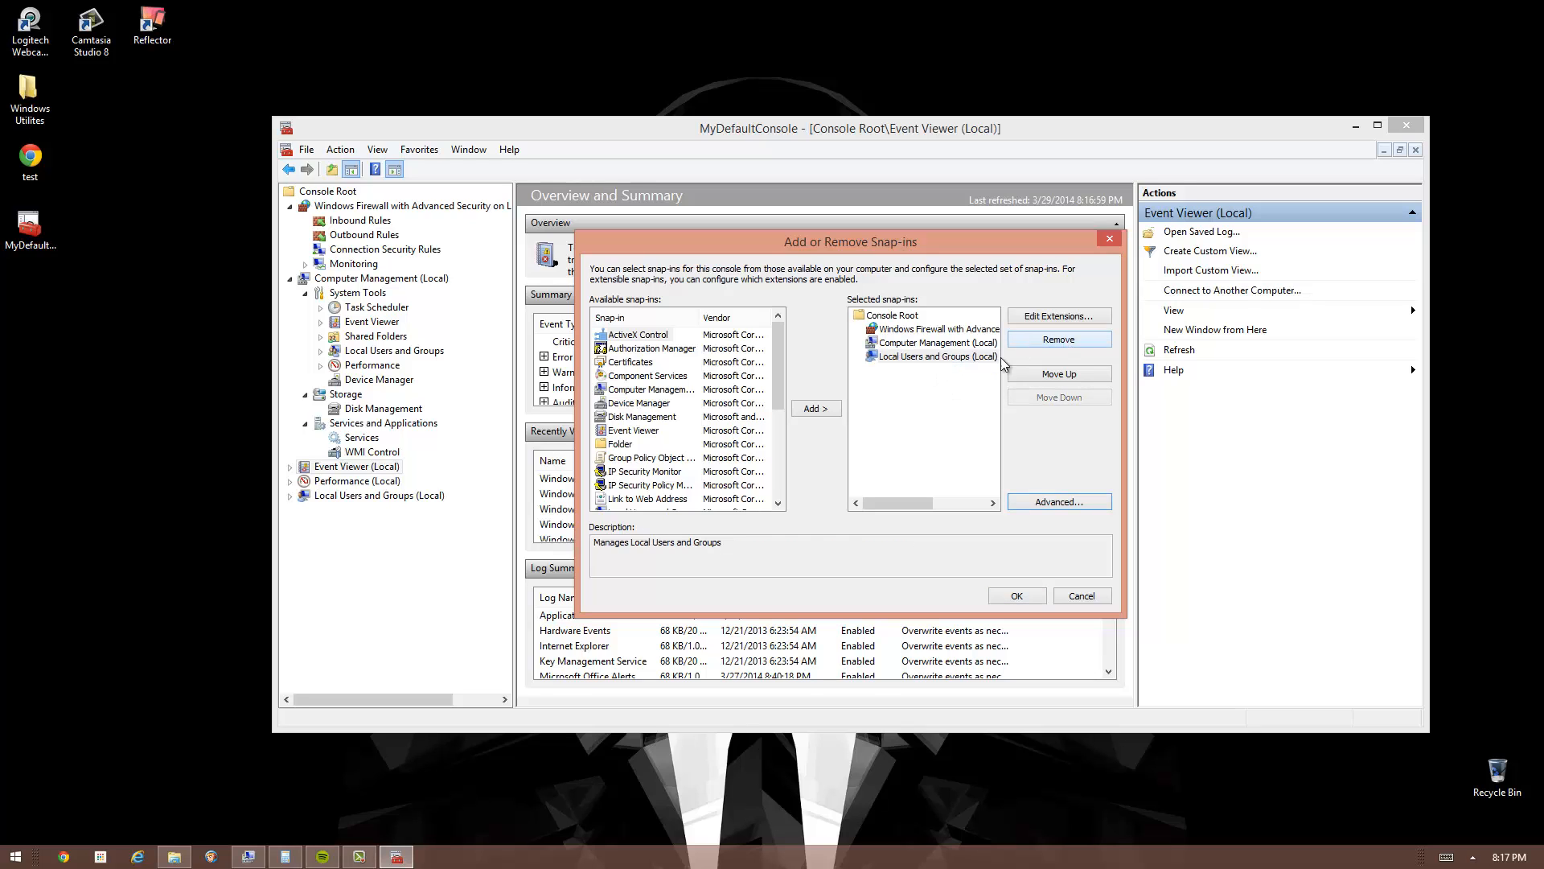
{"action": "left_click", "coordinate": [1016, 595]}
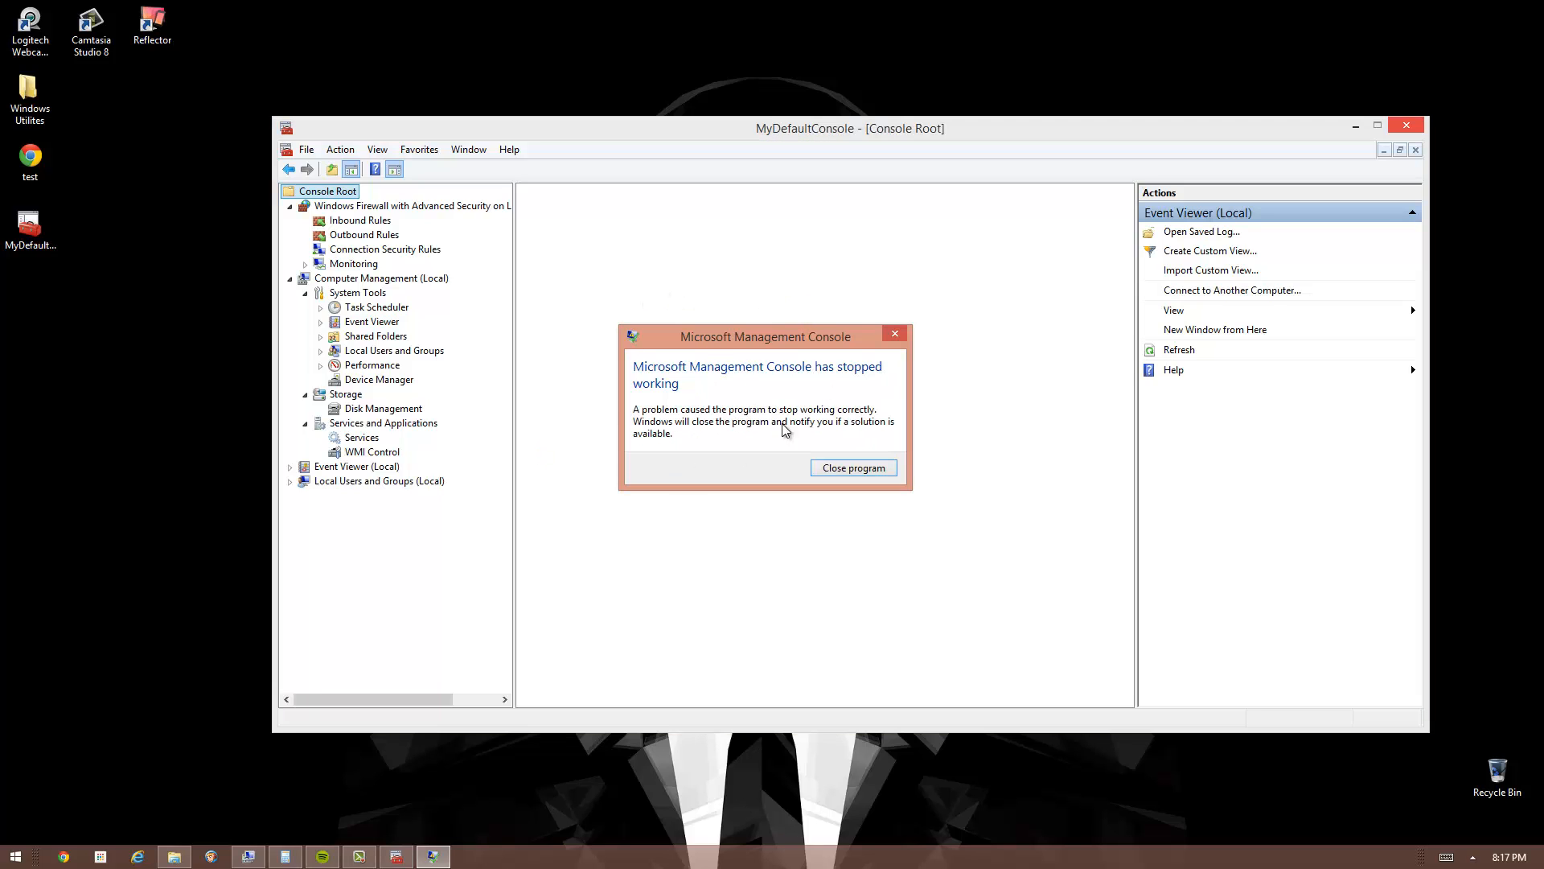
- Close the program that stopped working and reopen MyDefaultConsole from the desktop
{"action": "left_click", "coordinate": [859, 471]}
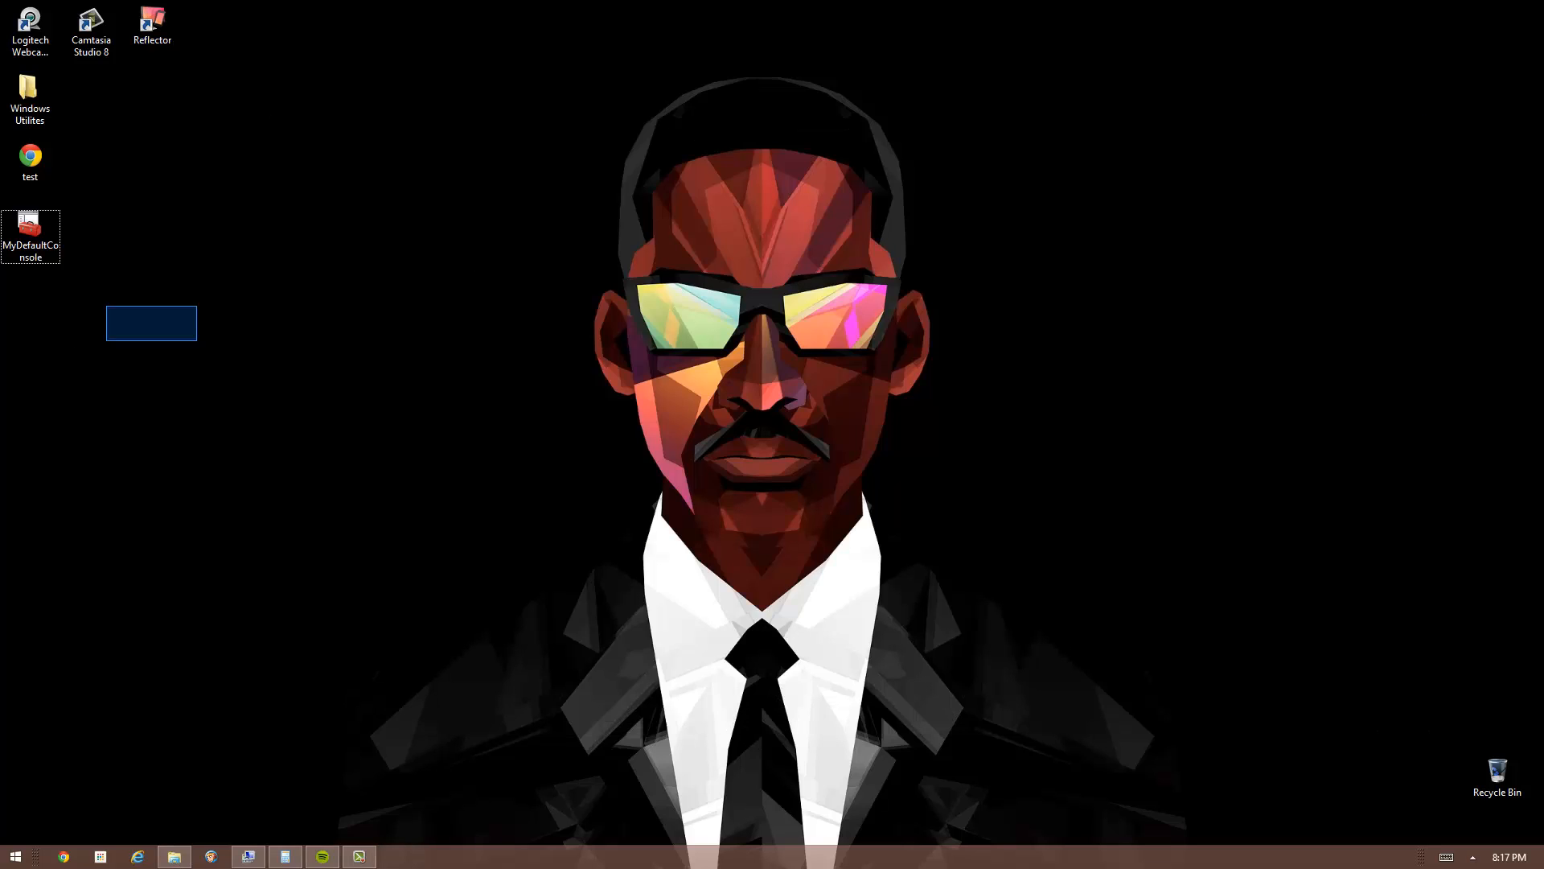
{"action": "double_click", "coordinate": [29, 233]}
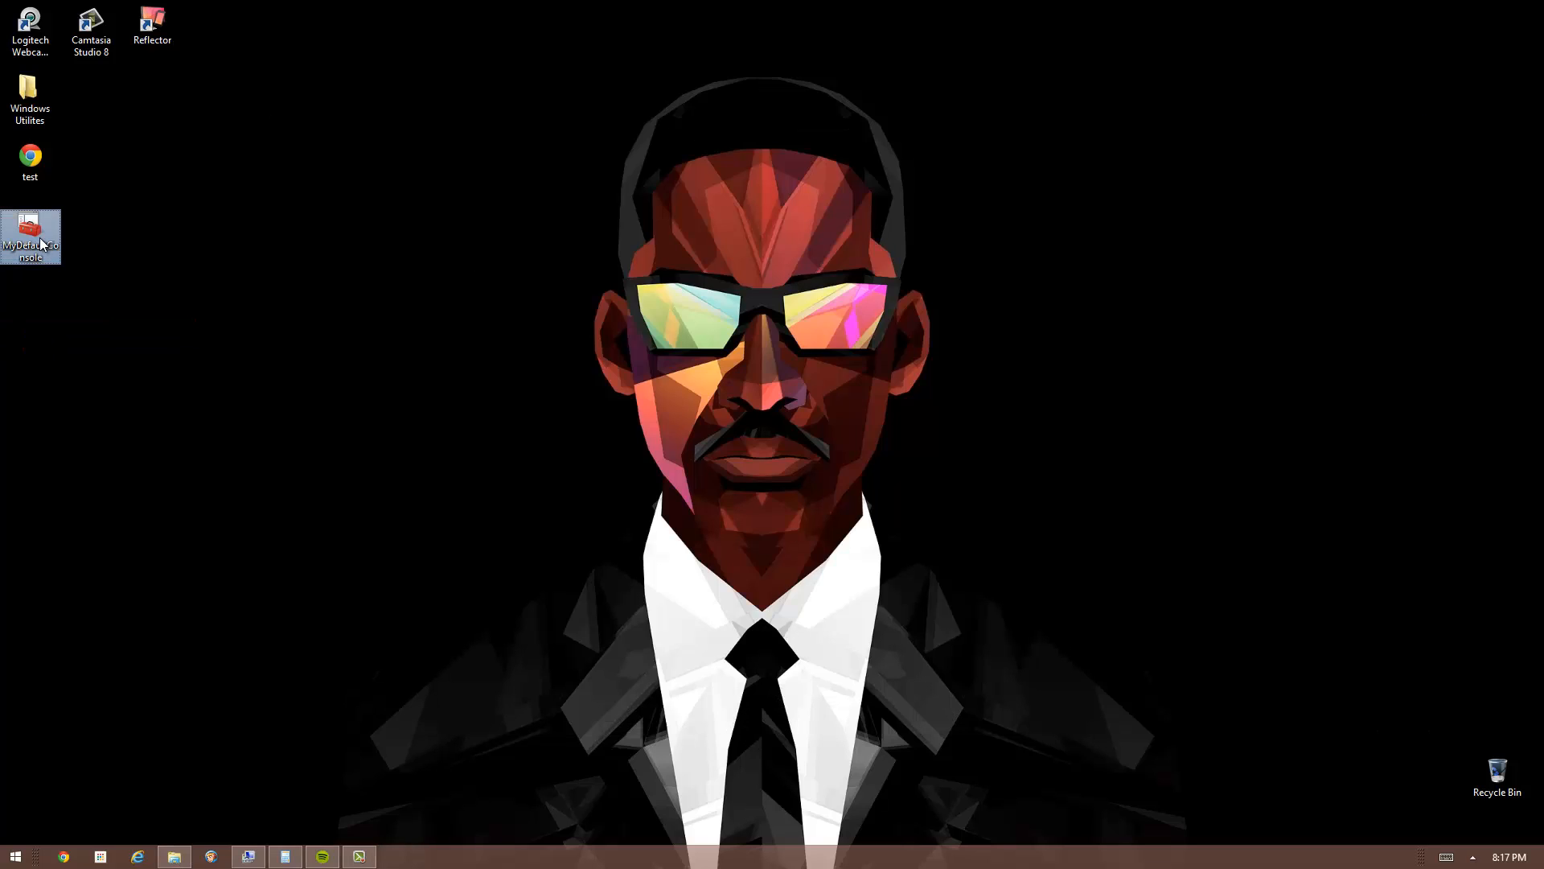
{"action": "left_click", "coordinate": [180, 287]}
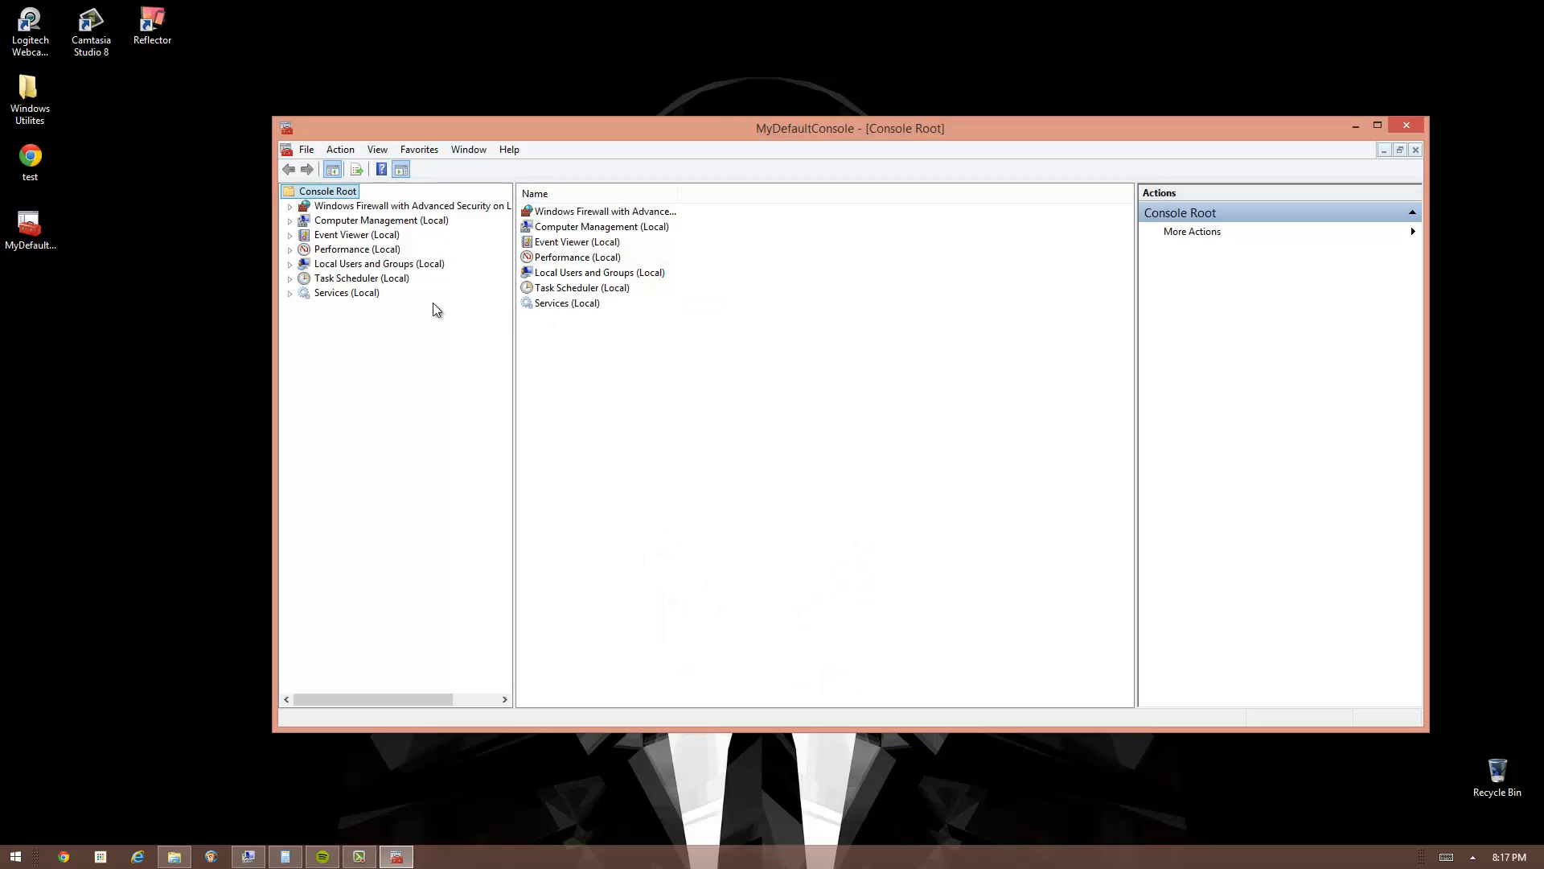
- View the standalone Services, Event Viewer and Performance snap-ins in the reopened console
{"action": "left_click", "coordinate": [370, 296]}
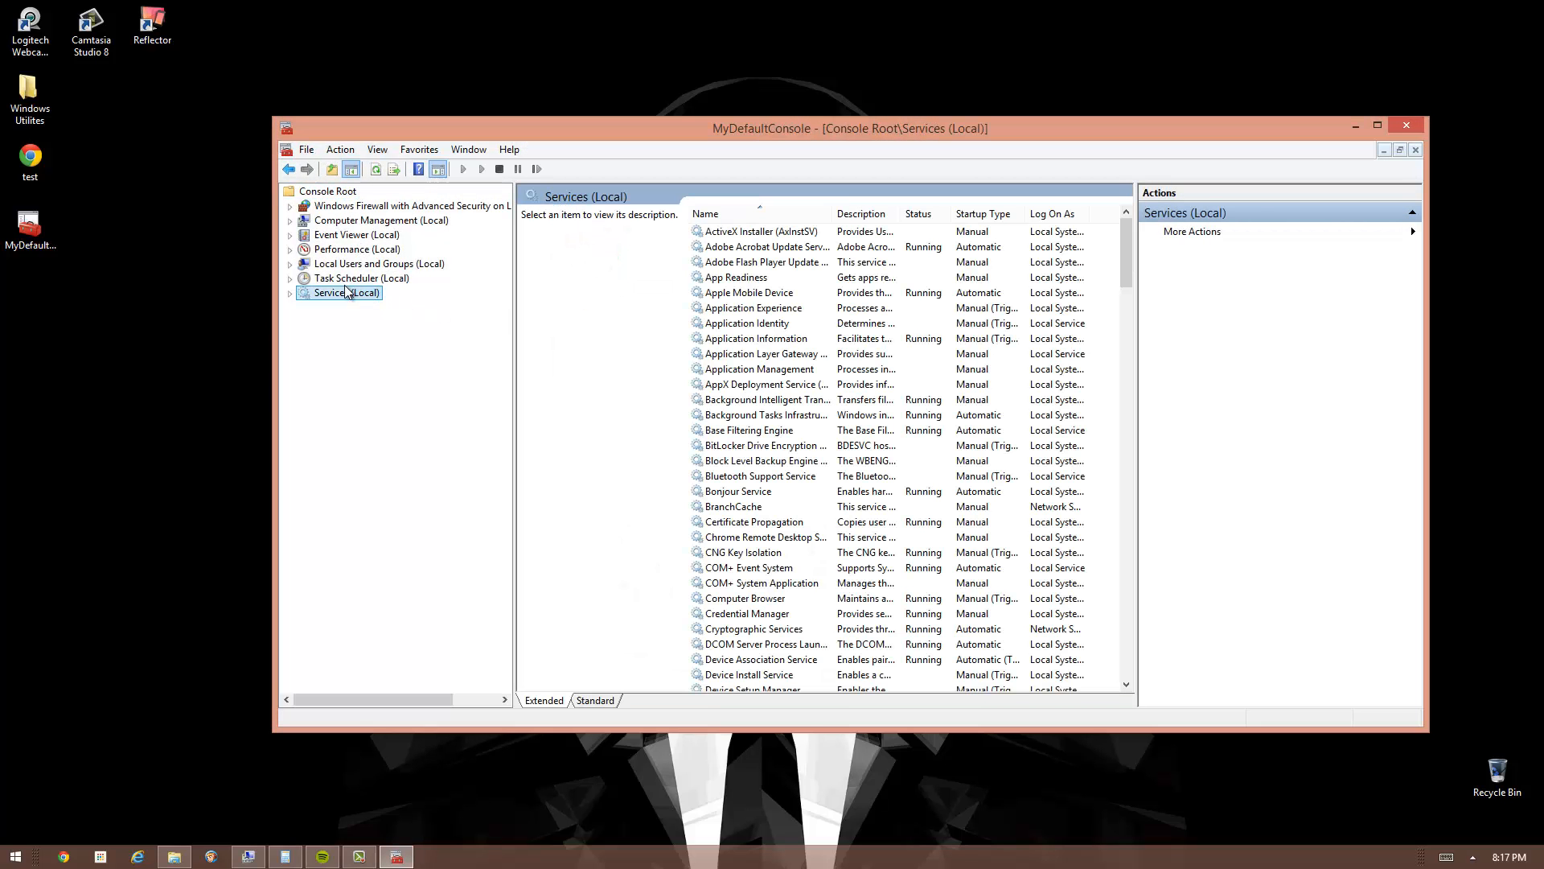
{"action": "key", "text": "Up"}
{"action": "key", "text": "Up"}
{"action": "key", "text": "Up"}
{"action": "key", "text": "Up"}
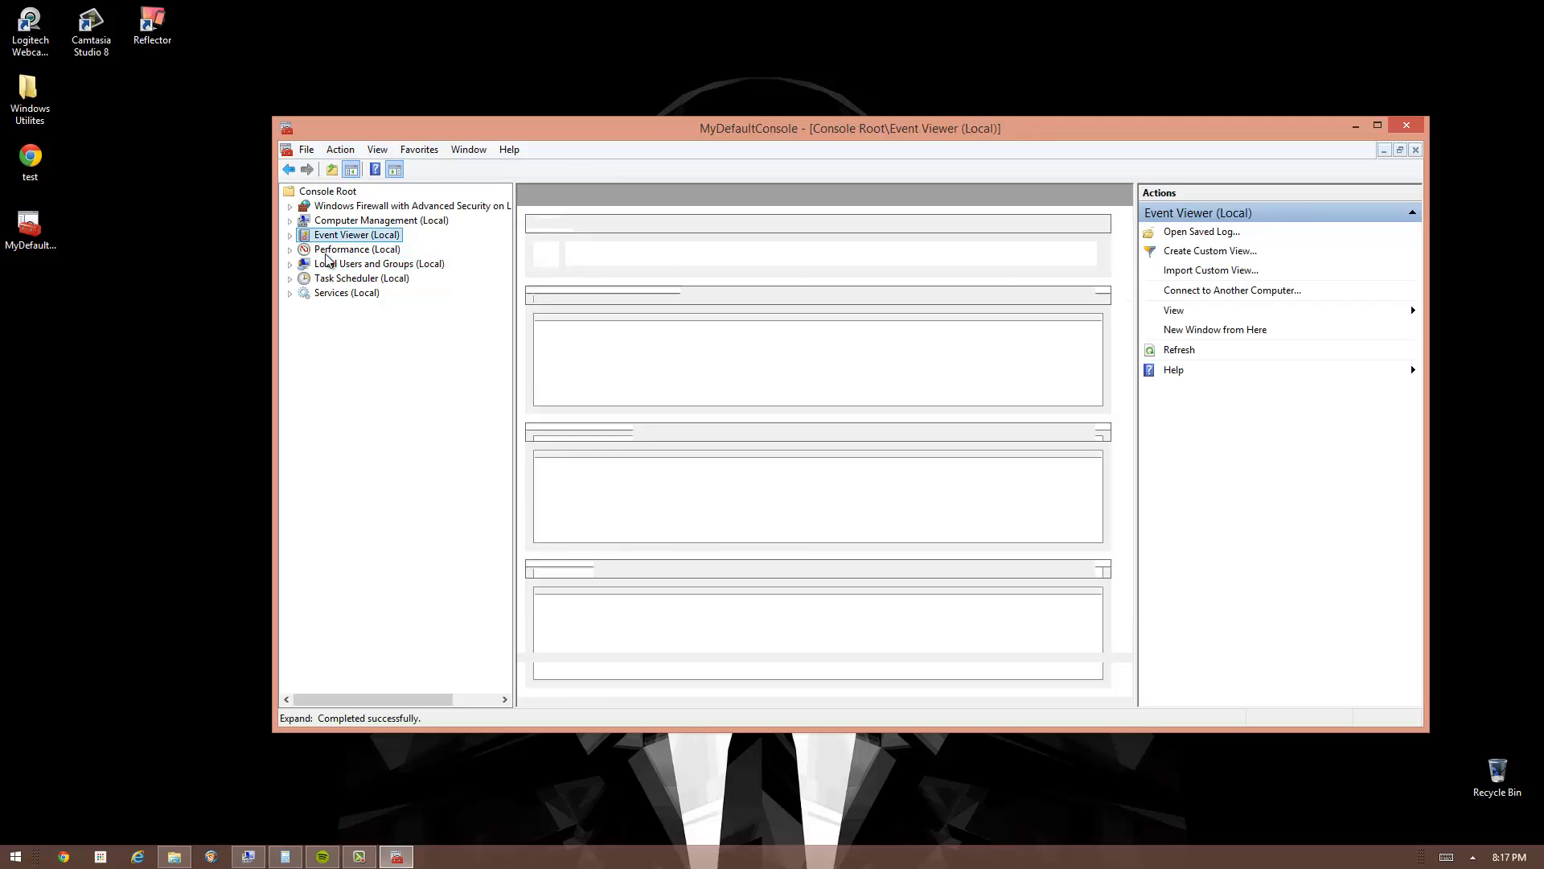
{"action": "left_click", "coordinate": [326, 253]}
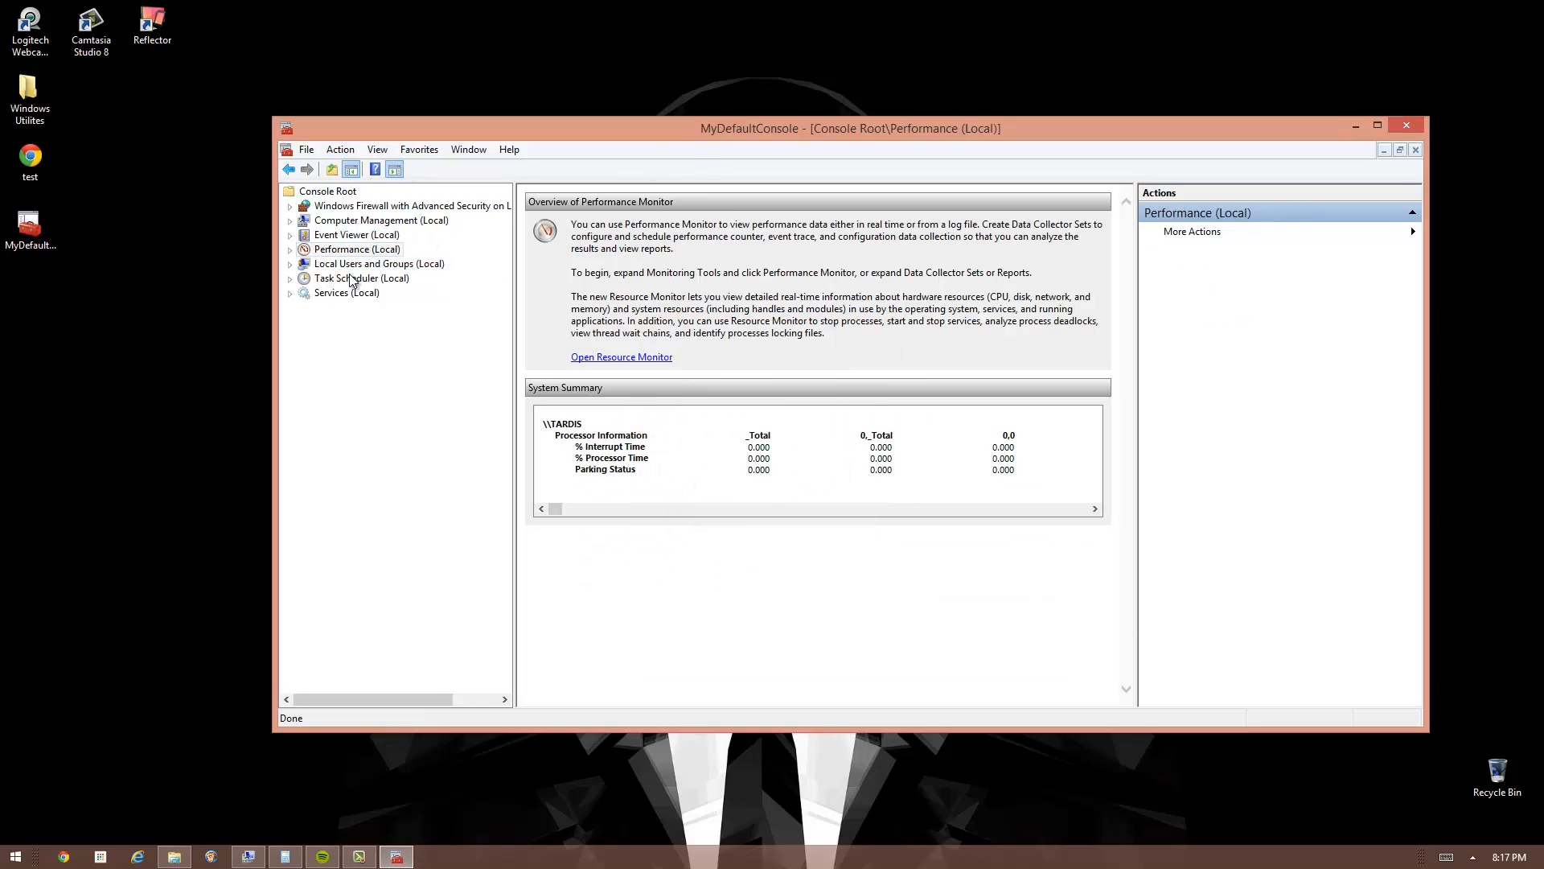
- Expand Task Scheduler (Local), view its library and summary, and examine the commands available for it
{"action": "left_click", "coordinate": [312, 294]}
{"action": "left_click", "coordinate": [290, 278]}
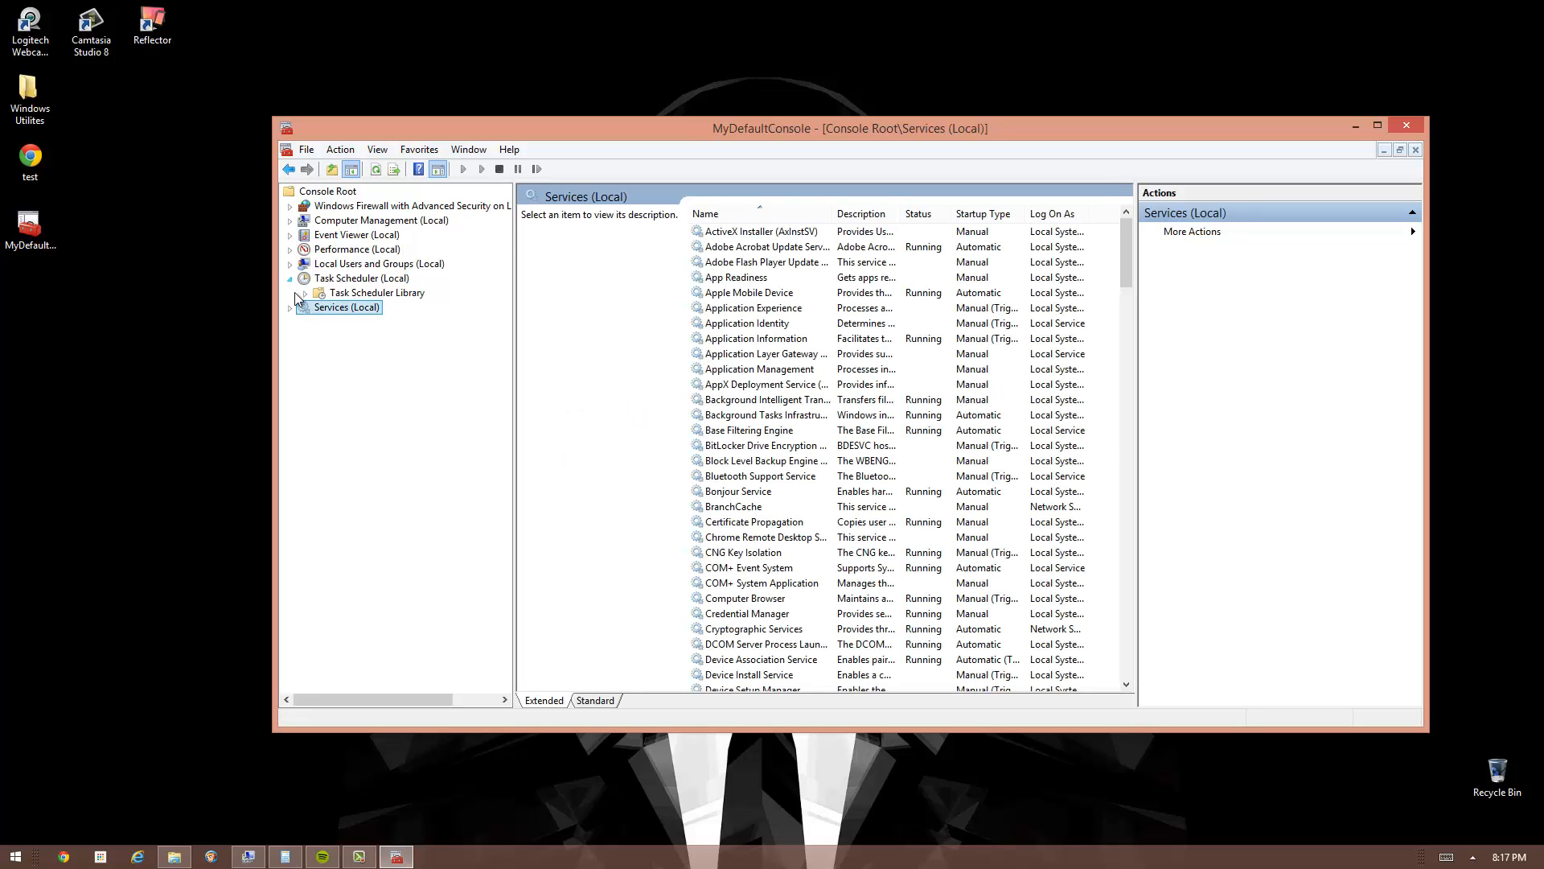
{"action": "left_click", "coordinate": [340, 295]}
{"action": "left_click", "coordinate": [346, 279]}
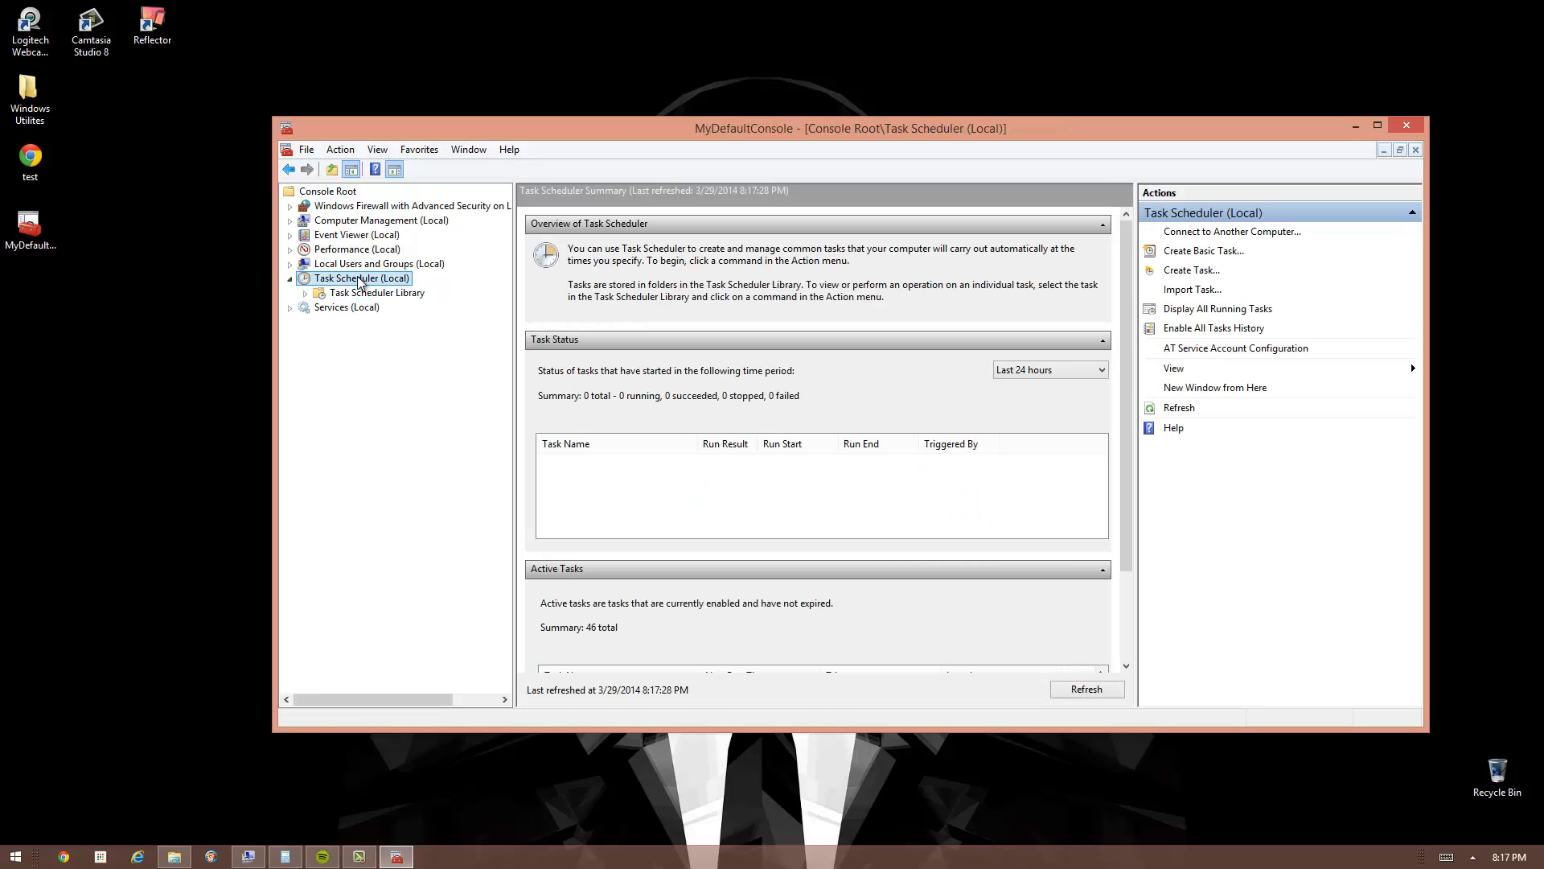
{"action": "right_click", "coordinate": [360, 282]}
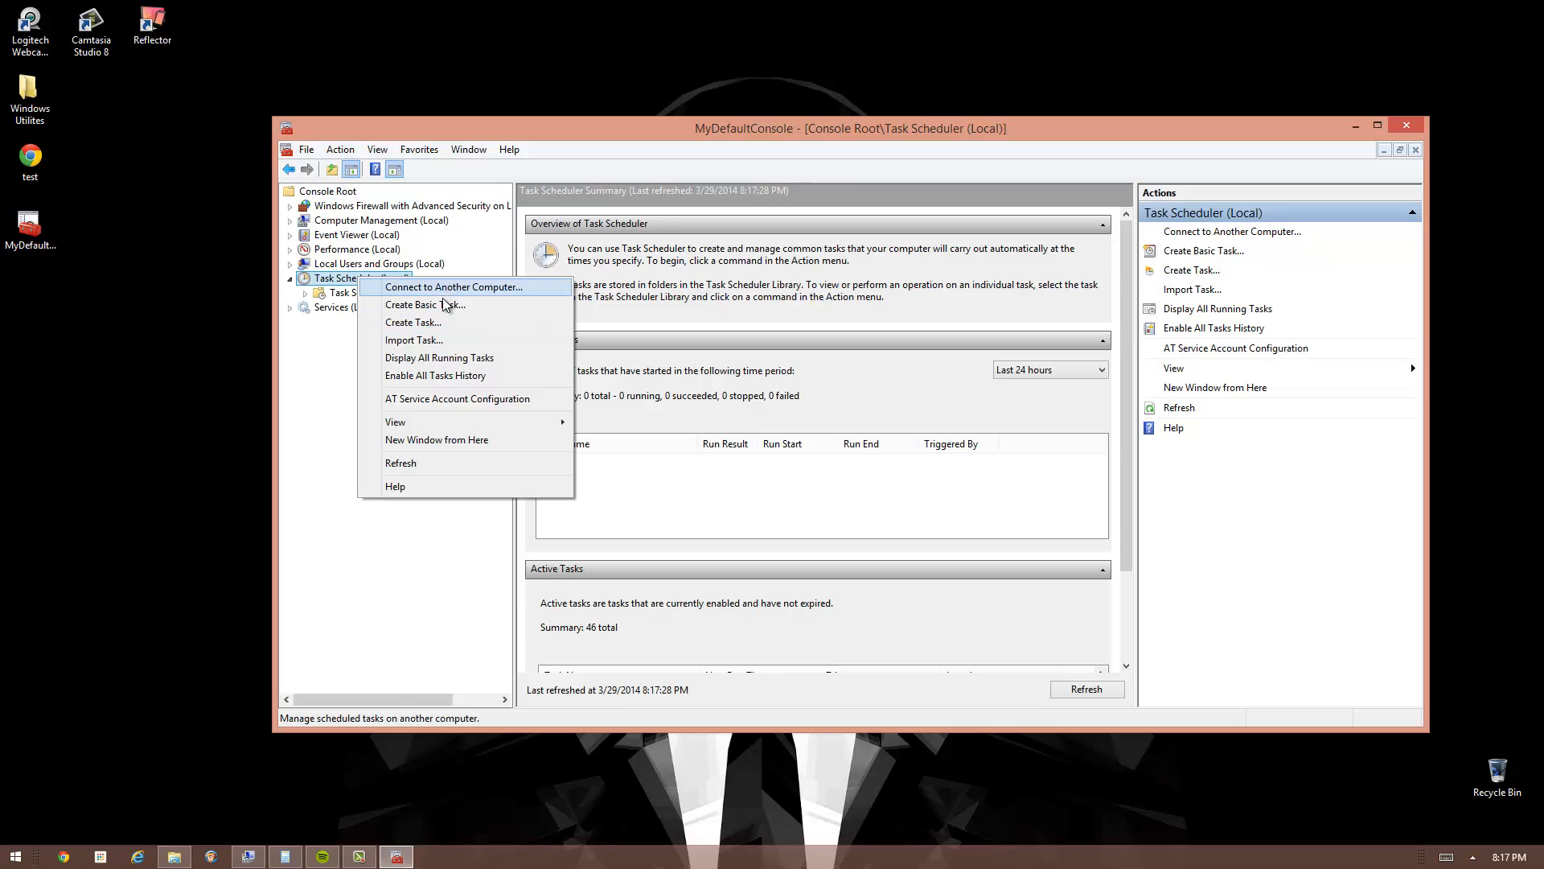
{"action": "left_click", "coordinate": [661, 312]}
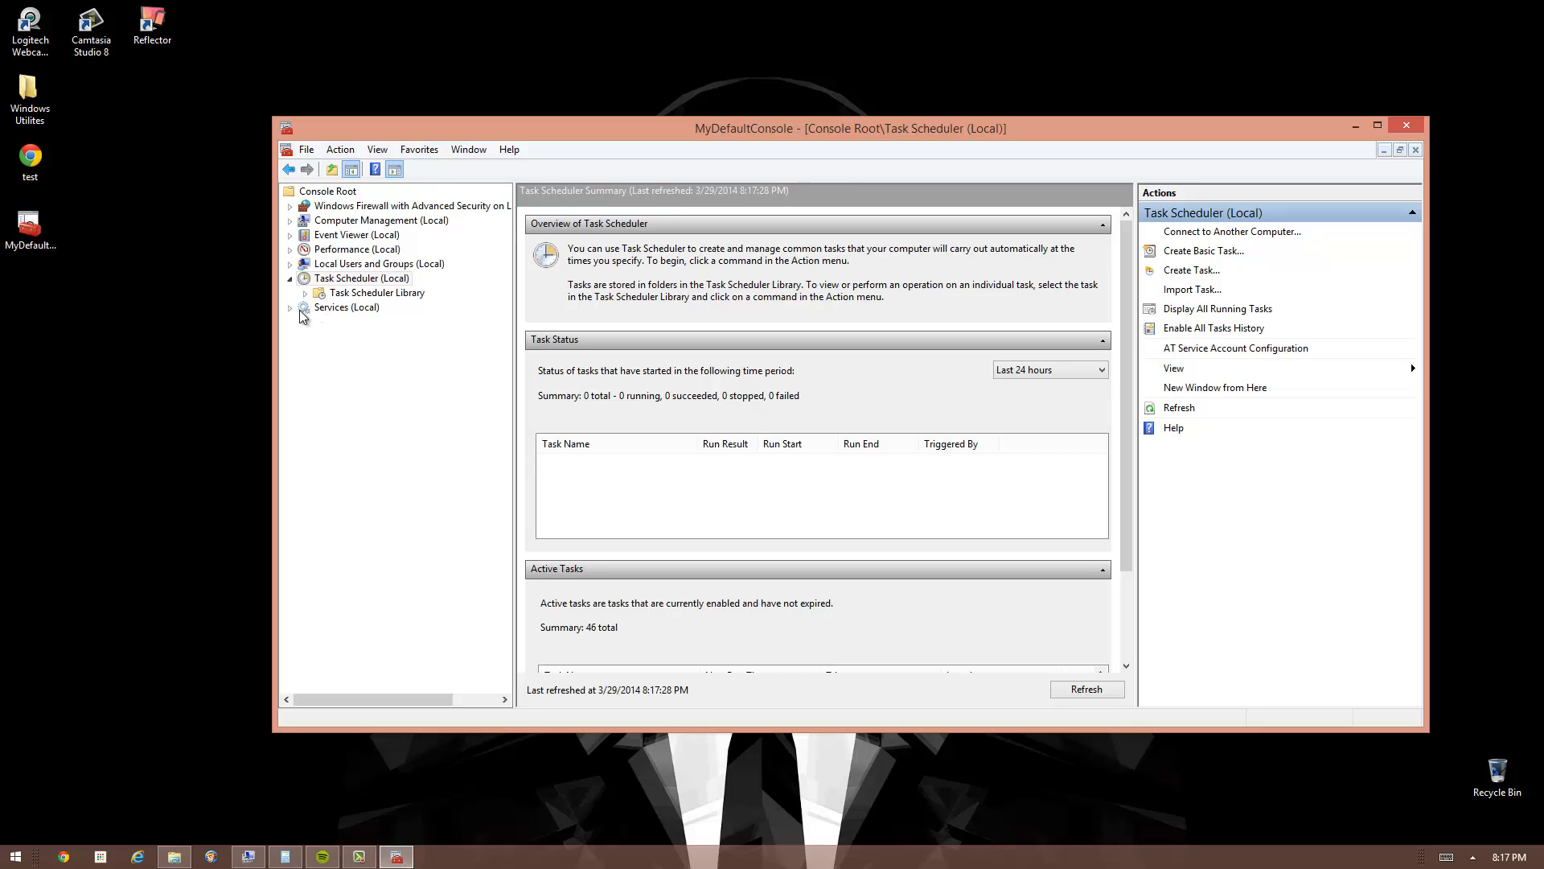
{"action": "left_click", "coordinate": [354, 278]}
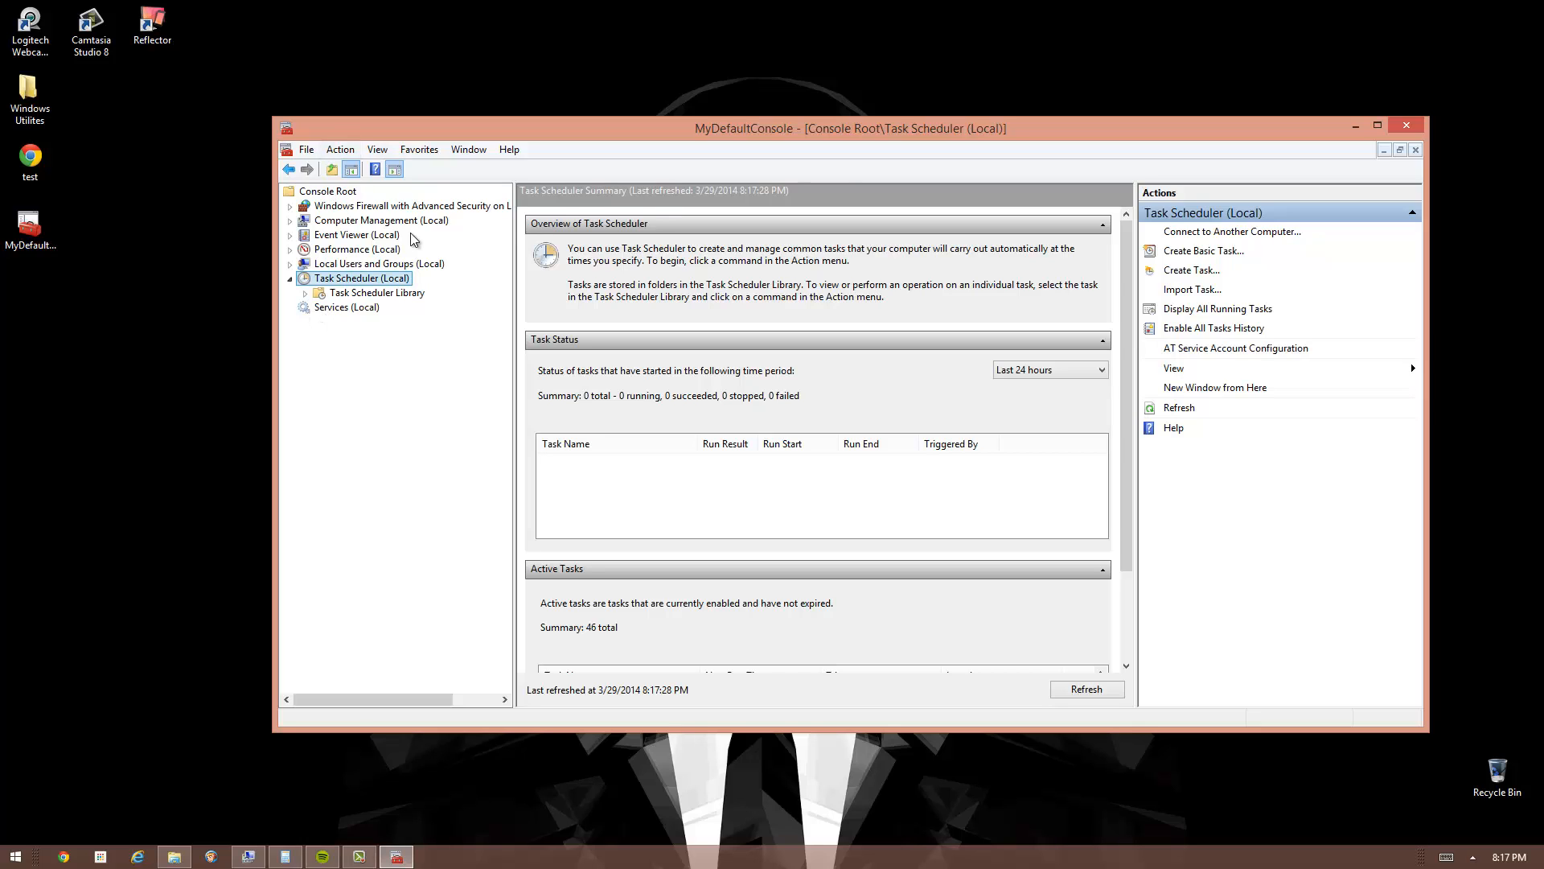
- Add the Console Root view to the console's Favorites folder under the name Console Root
{"action": "left_click", "coordinate": [327, 193]}
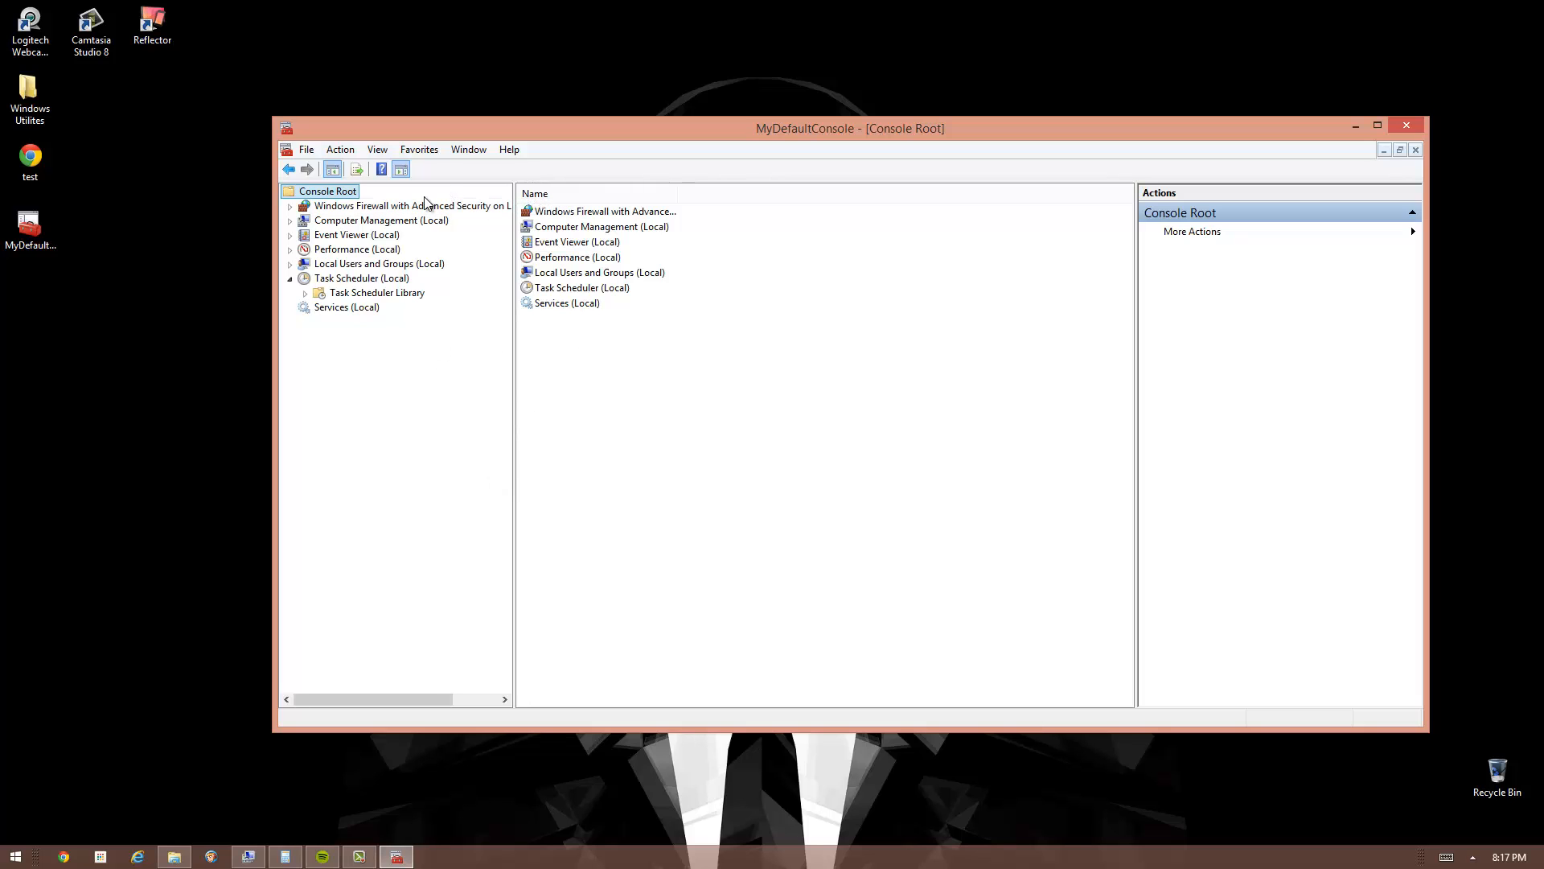
{"action": "left_click", "coordinate": [379, 149]}
{"action": "mouse_move", "coordinate": [421, 150]}
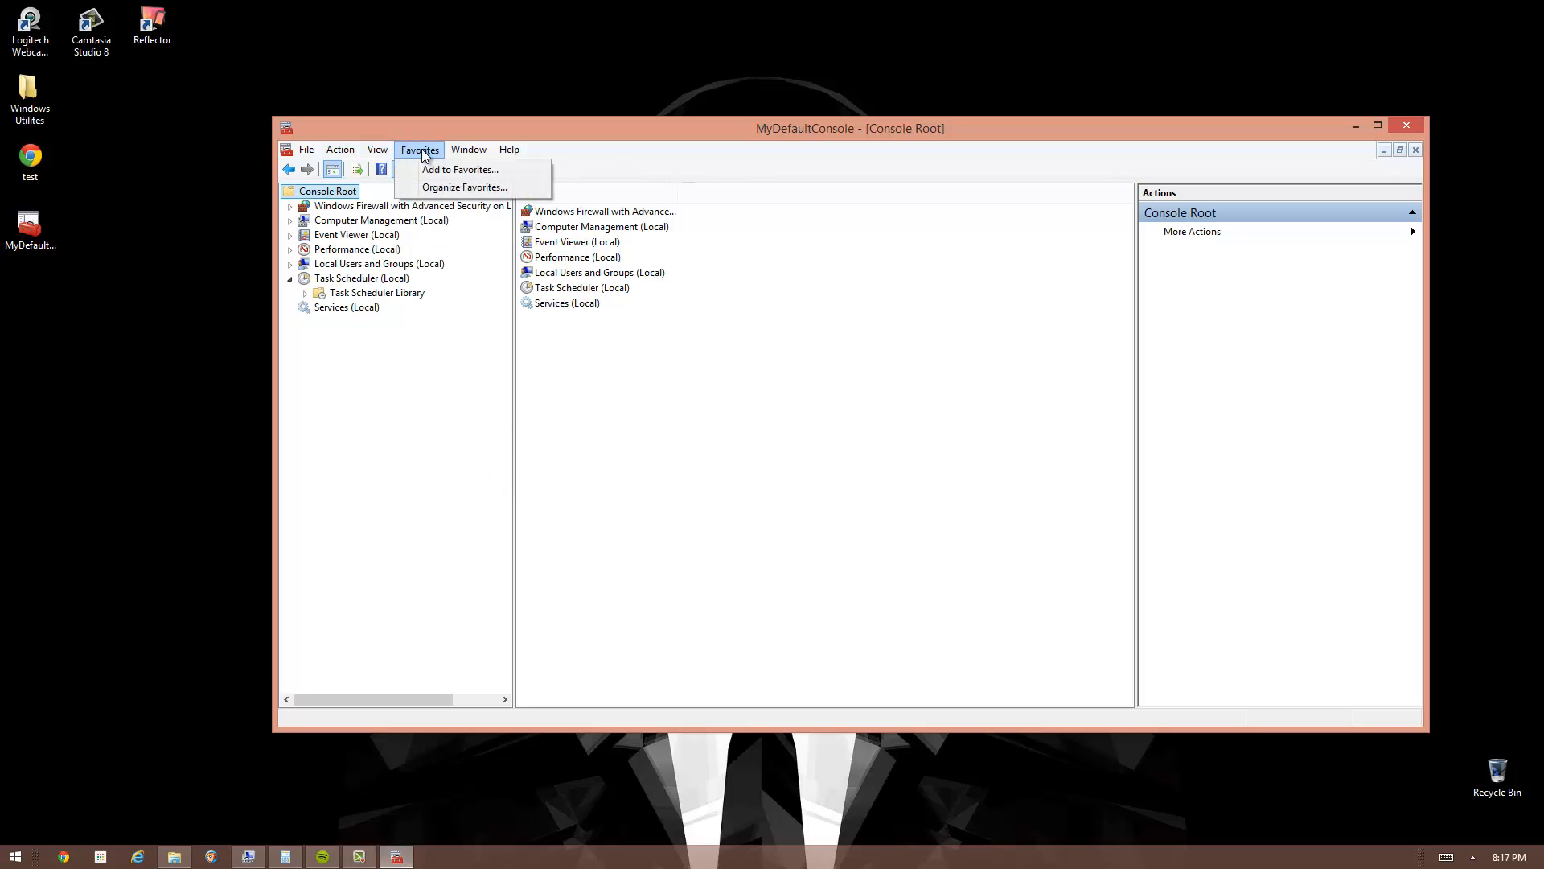
{"action": "left_click", "coordinate": [434, 169]}
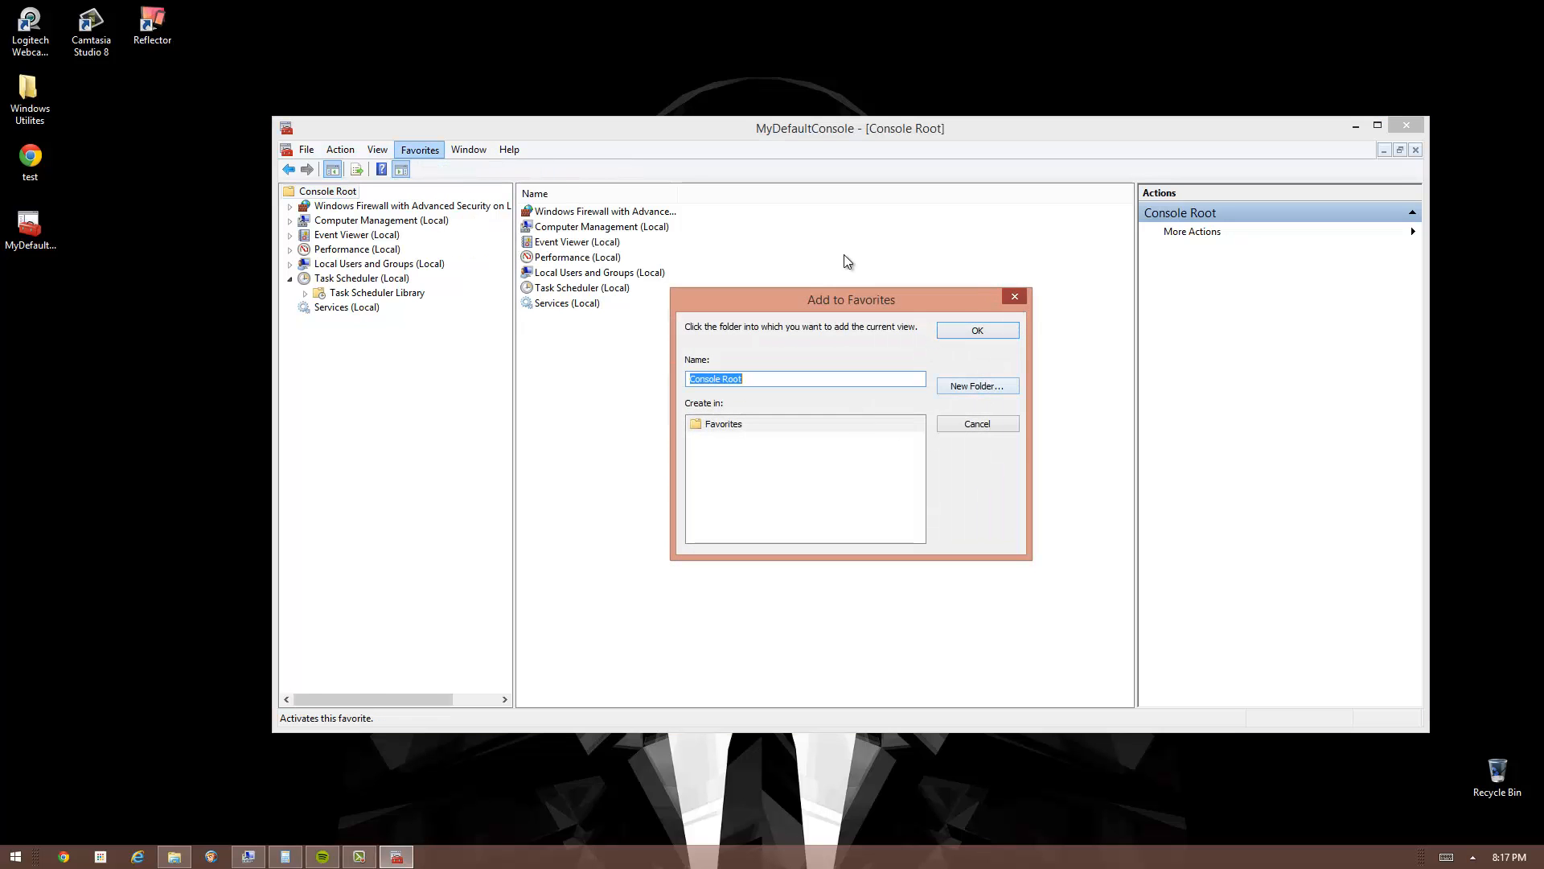
{"action": "key", "text": "Return"}
- View the Performance (Local) overview and the Services (Local) list in the console
{"action": "left_click", "coordinate": [344, 250]}
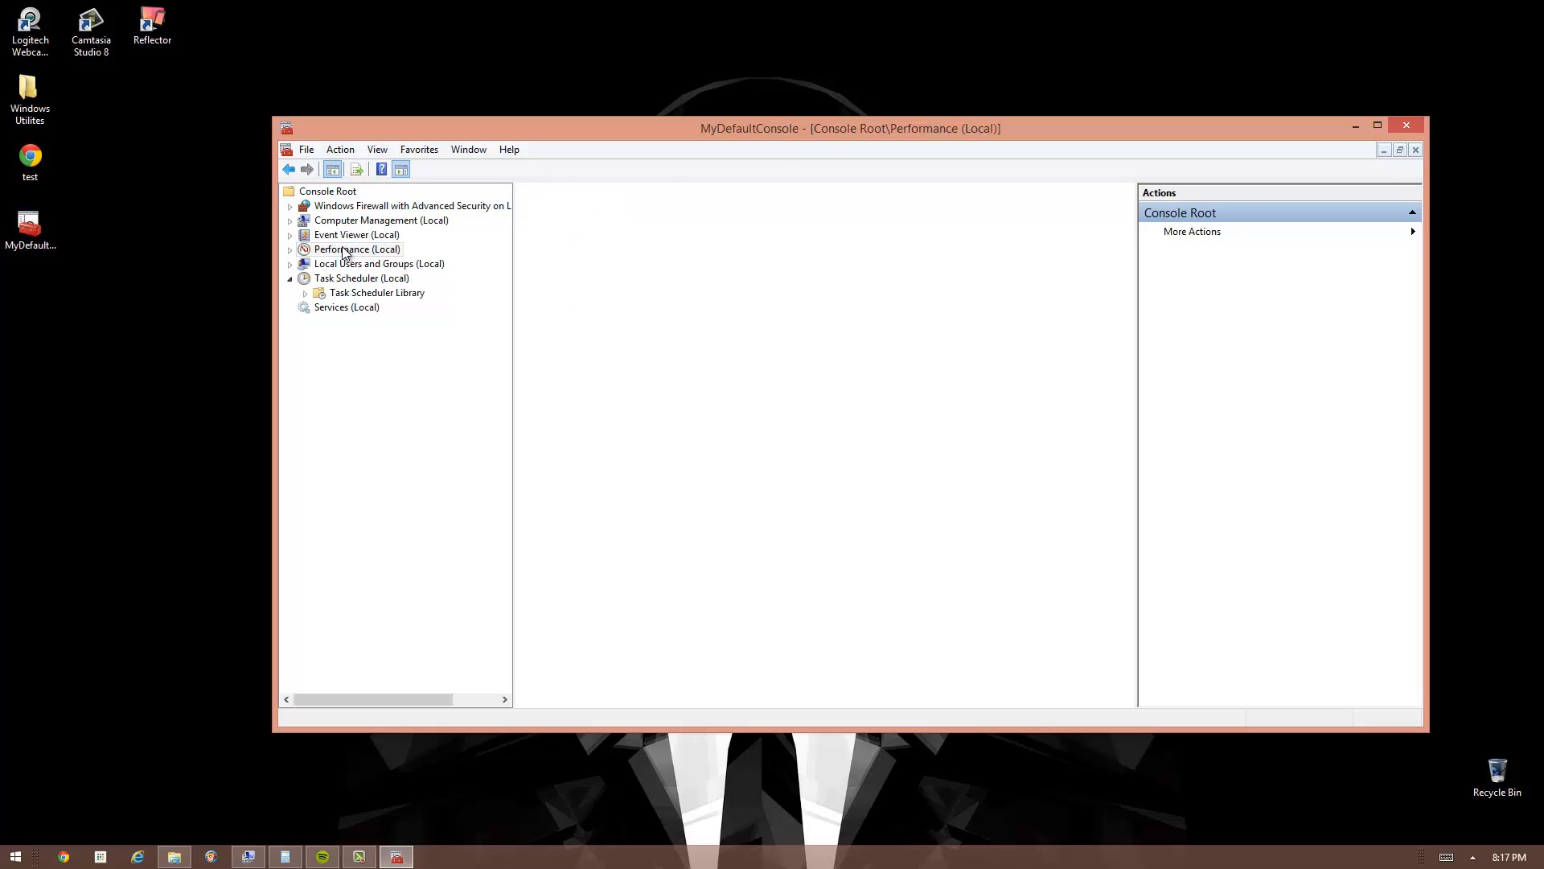
{"action": "left_click", "coordinate": [856, 509]}
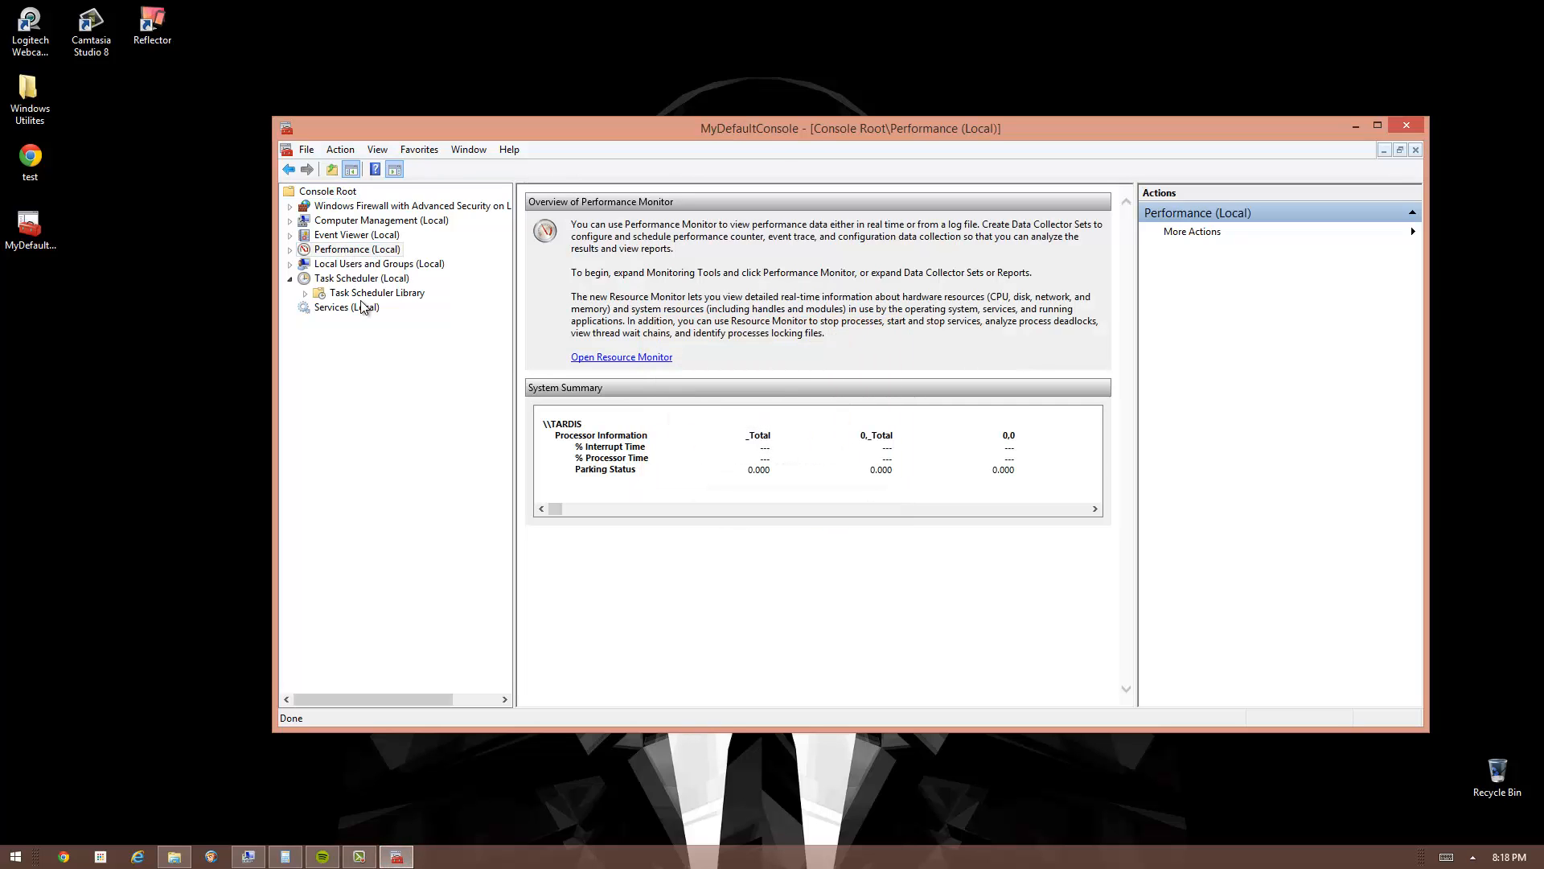
{"action": "left_click", "coordinate": [341, 309]}
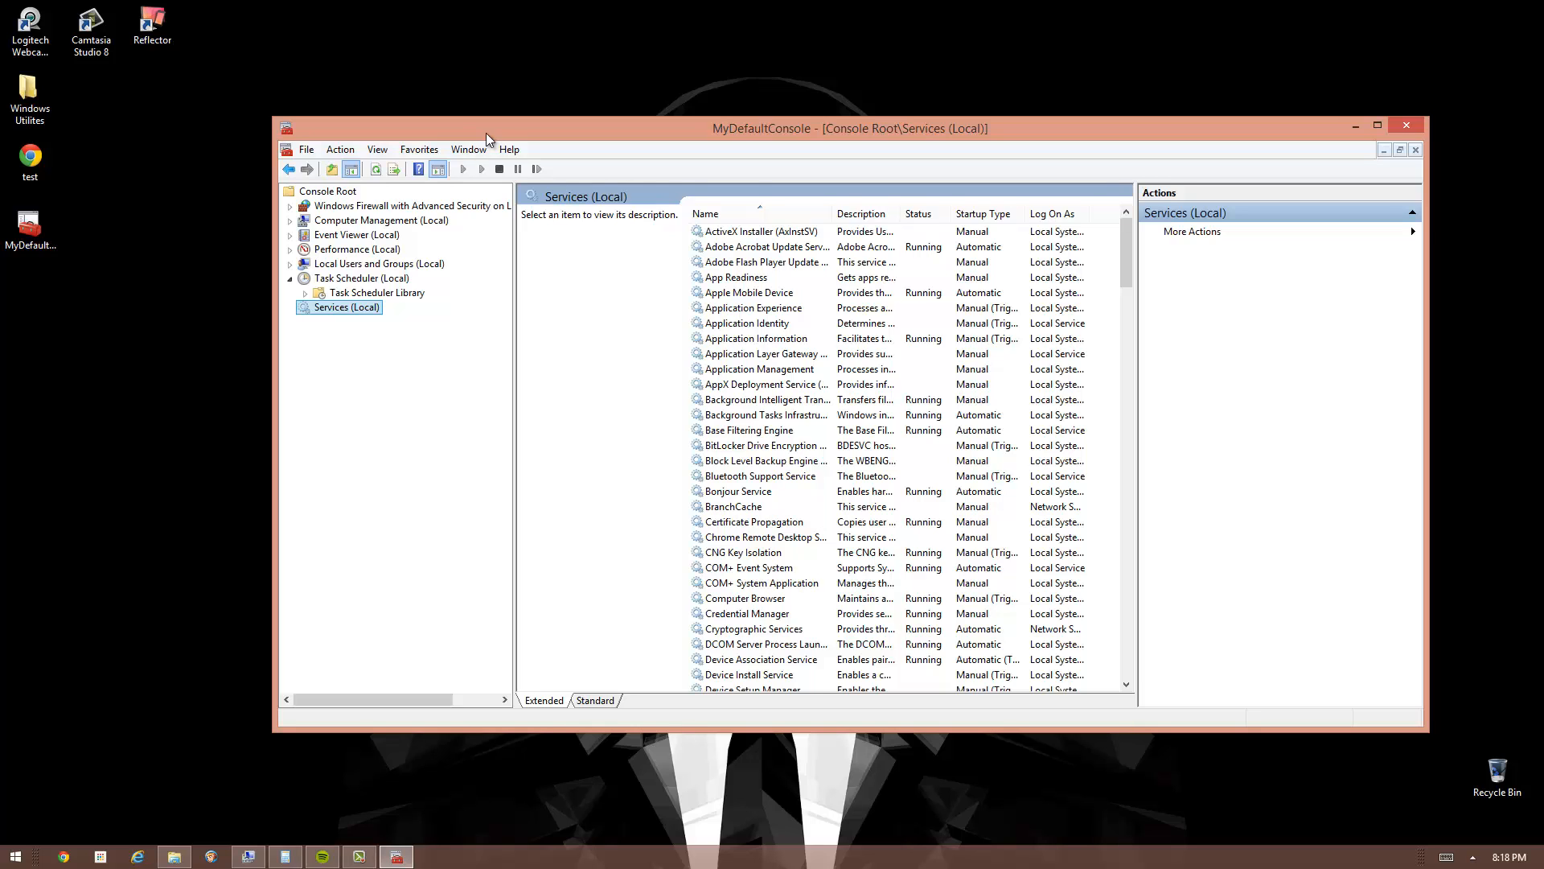
- Close the MyDefaultConsole window and save its console settings
{"action": "left_click_drag", "start_coordinate": [486, 133], "coordinate": [442, 143]}
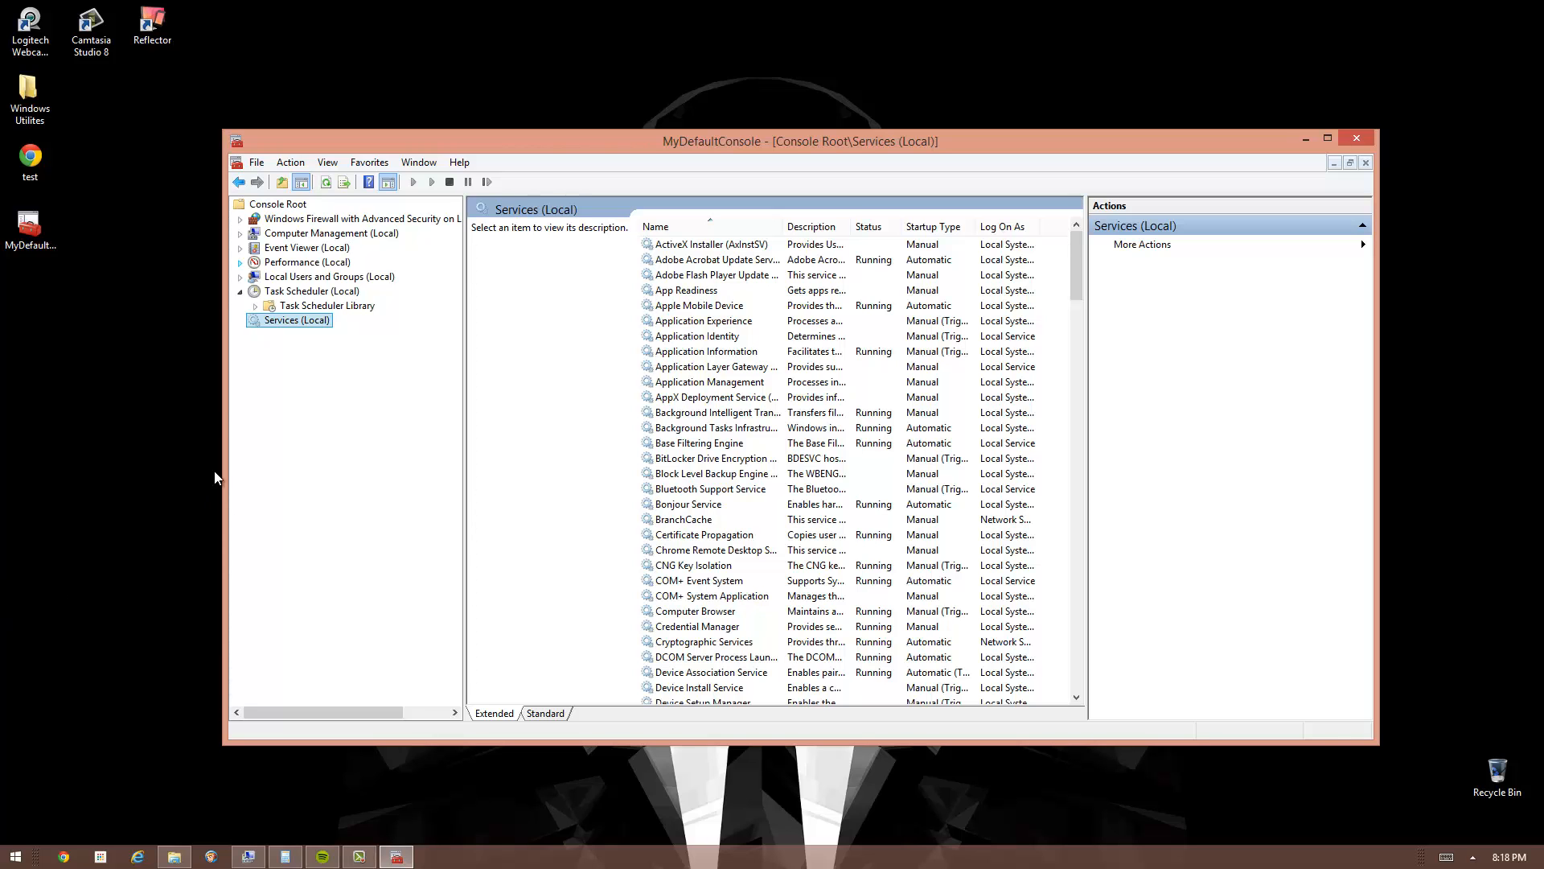
{"action": "left_click", "coordinate": [1356, 140]}
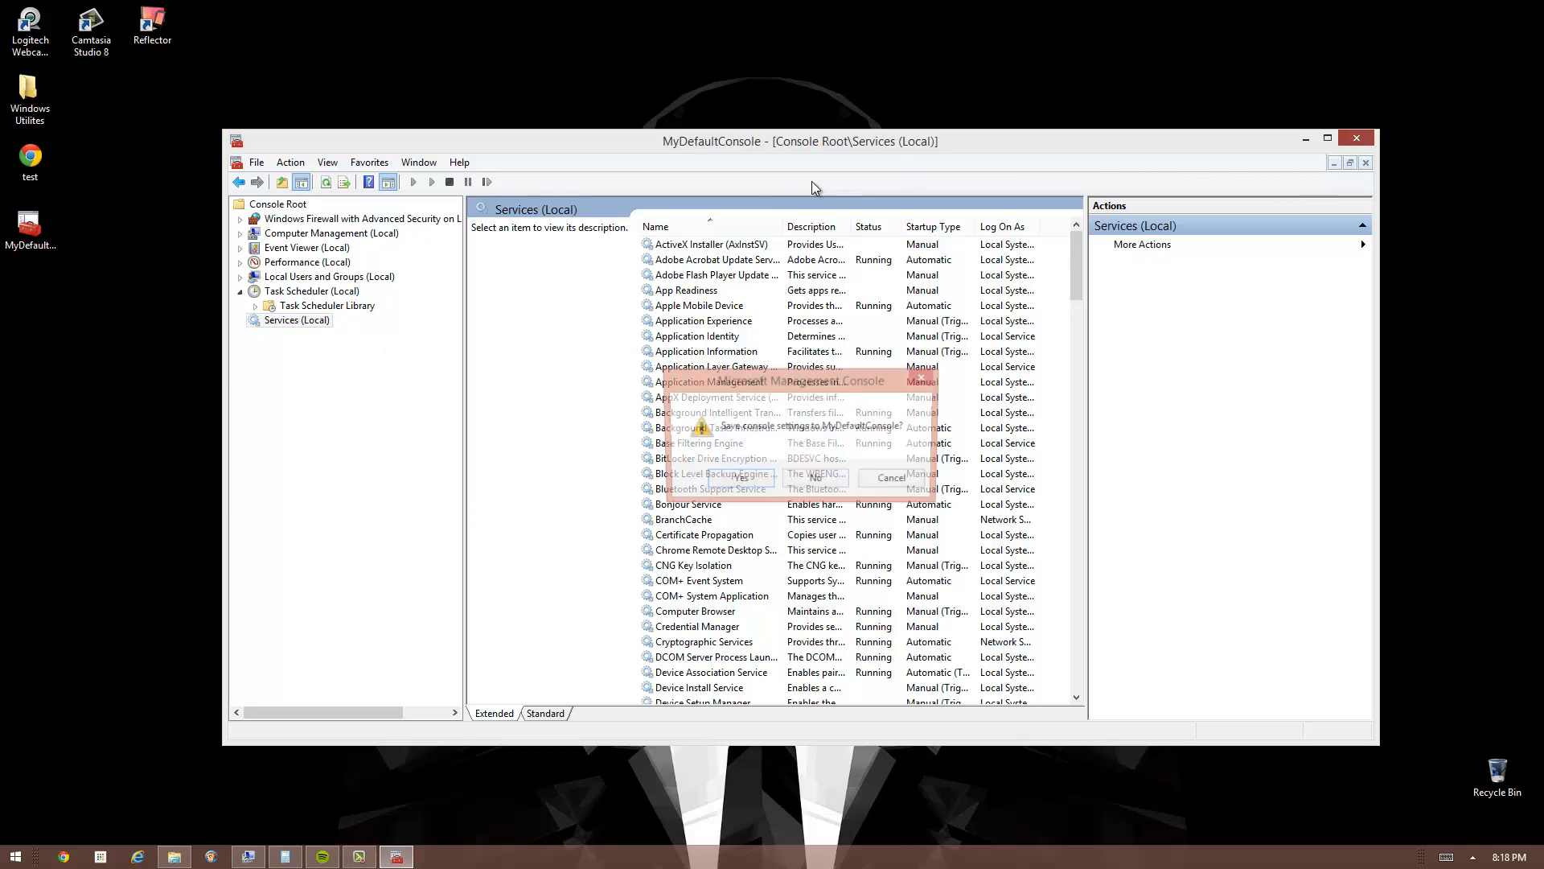
{"action": "left_click", "coordinate": [757, 479]}
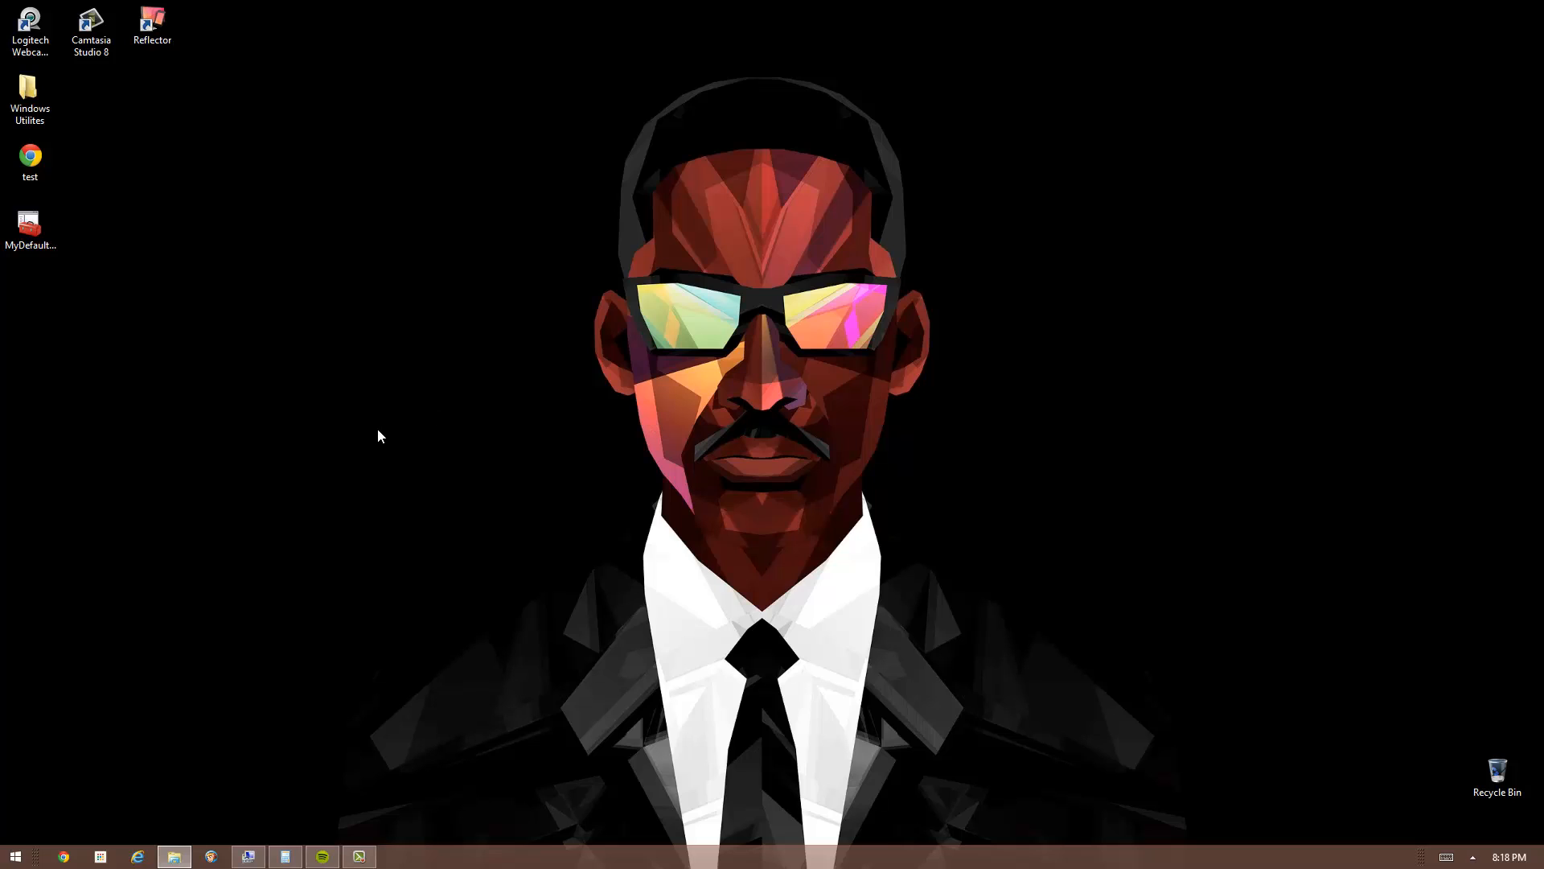